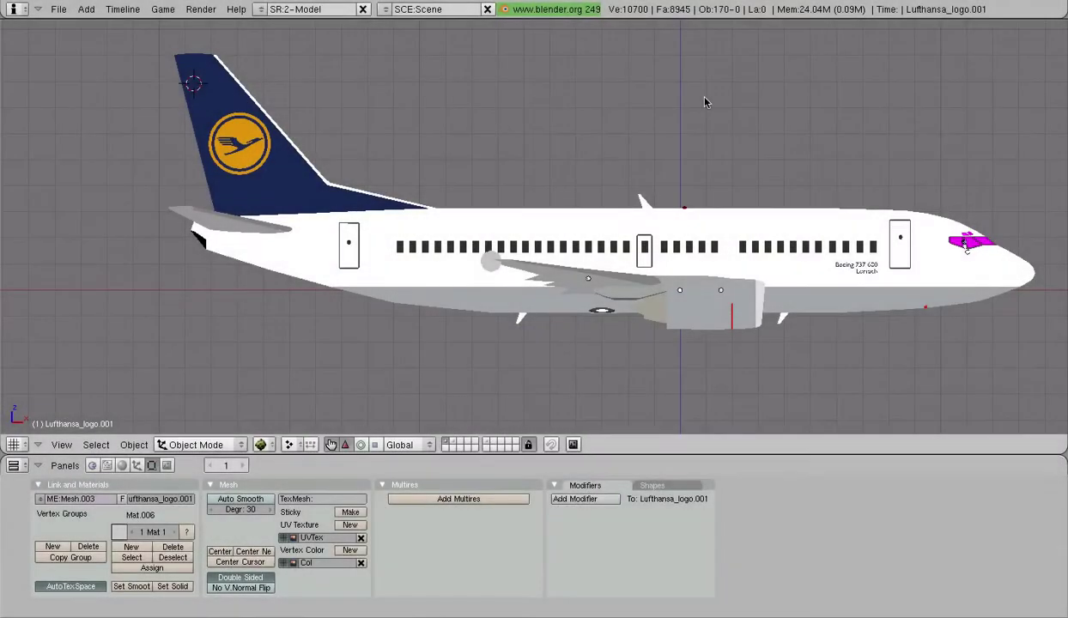
# - Examine the orange logo disc's placement in front of the aircraft's vertical tail fin from the side and in perspective
pyautogui.rightClick(244, 138)
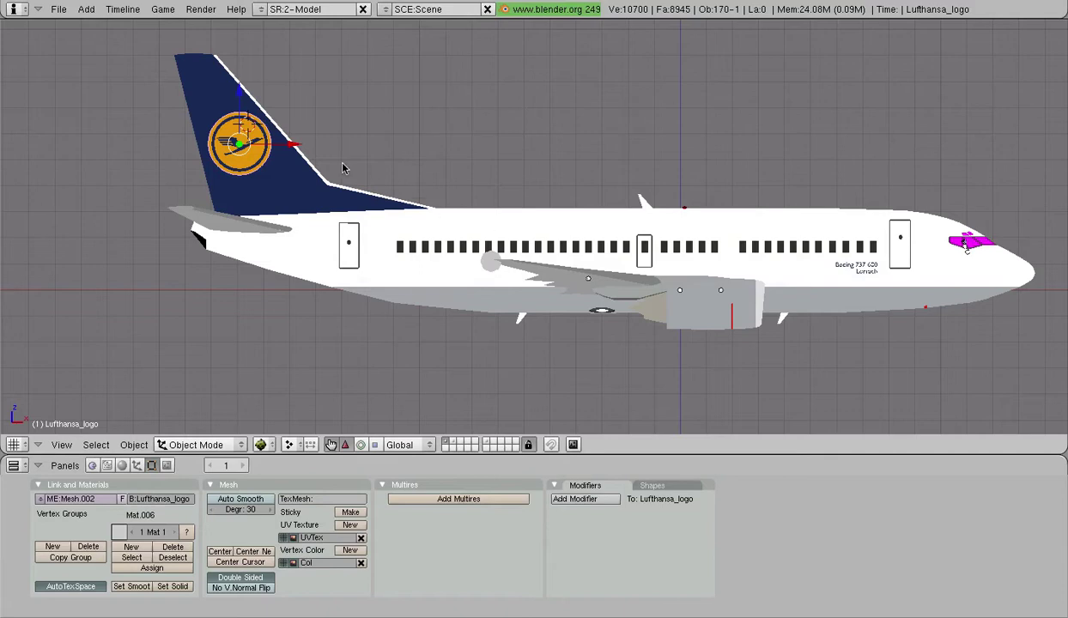
pyautogui.moveTo(448, 147); pyautogui.dragTo(405, 184, button='middle')
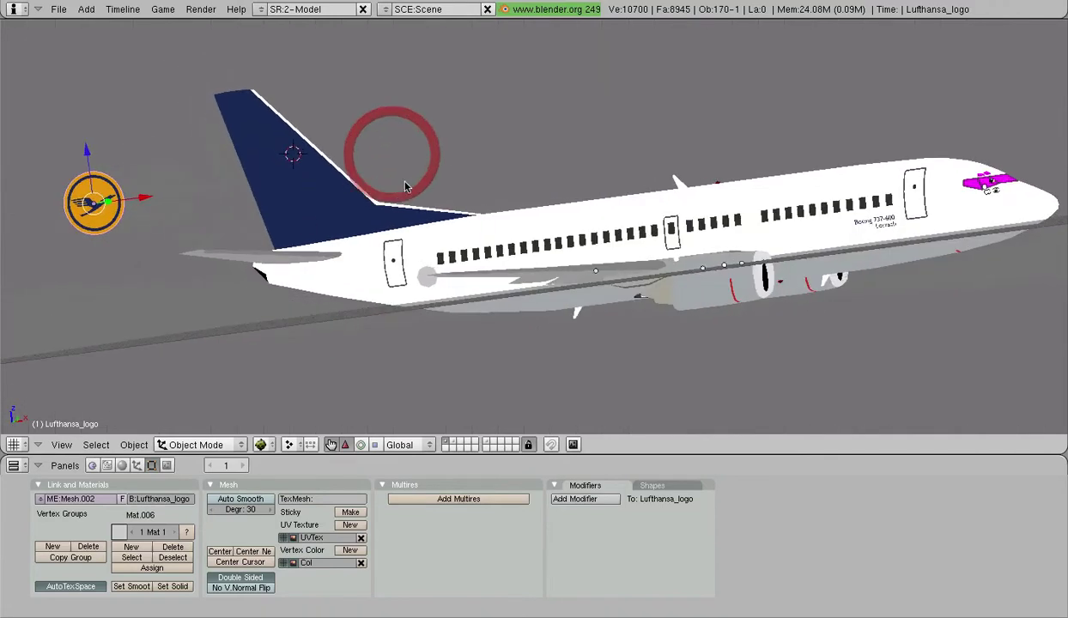
pyautogui.press('KP_1')
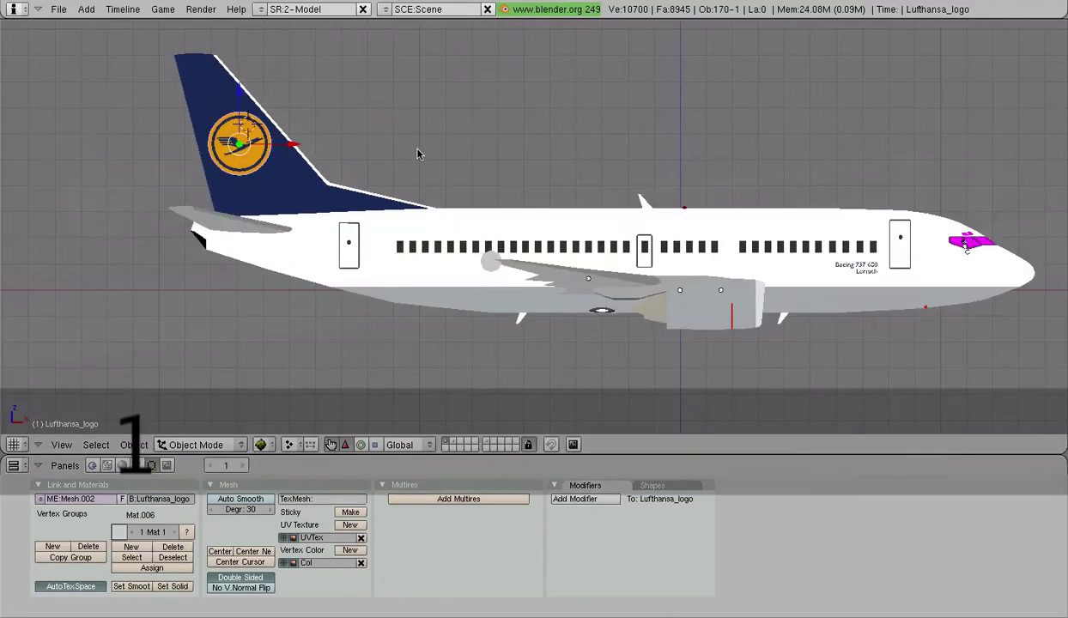
pyautogui.keyDown('shift'); pyautogui.moveTo(365, 126); pyautogui.dragTo(607, 156, button='middle'); pyautogui.keyUp('shift')
pyautogui.scroll(2, 536, 182)
pyautogui.keyDown('shift'); pyautogui.moveTo(530, 173); pyautogui.dragTo(534, 252, button='middle'); pyautogui.keyUp('shift')
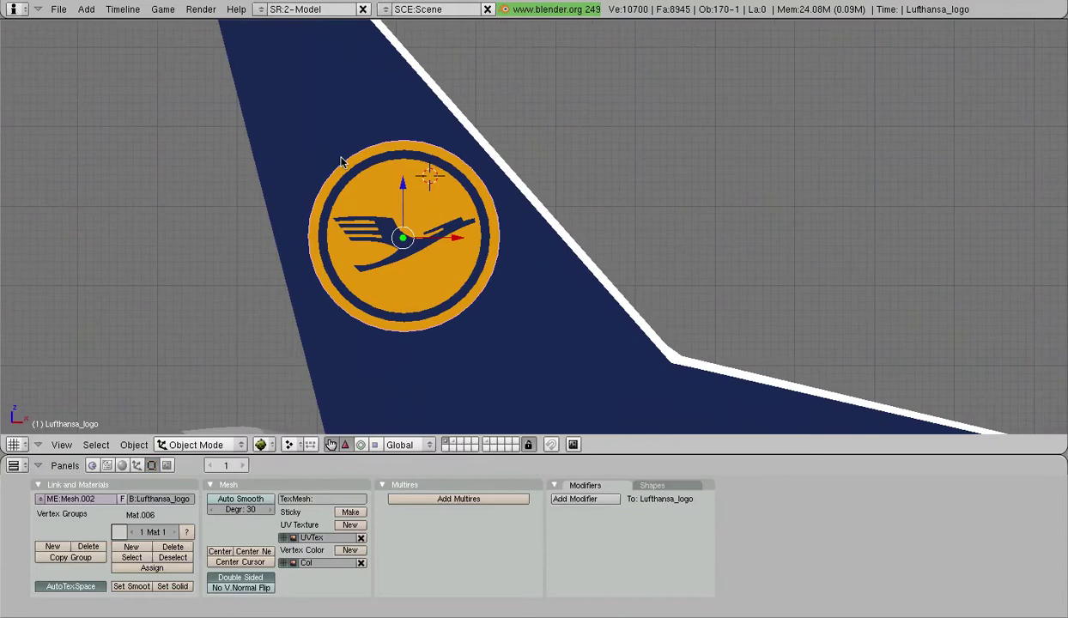
pyautogui.scroll(-3, 422, 178)
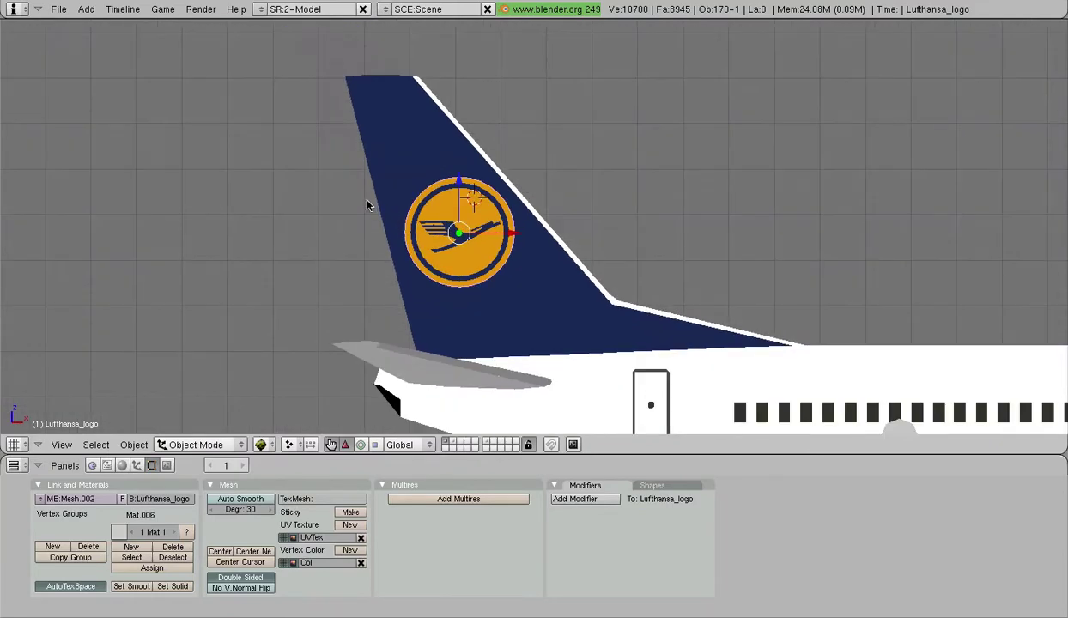
pyautogui.rightClick(374, 176)
pyautogui.rightClick(433, 157)
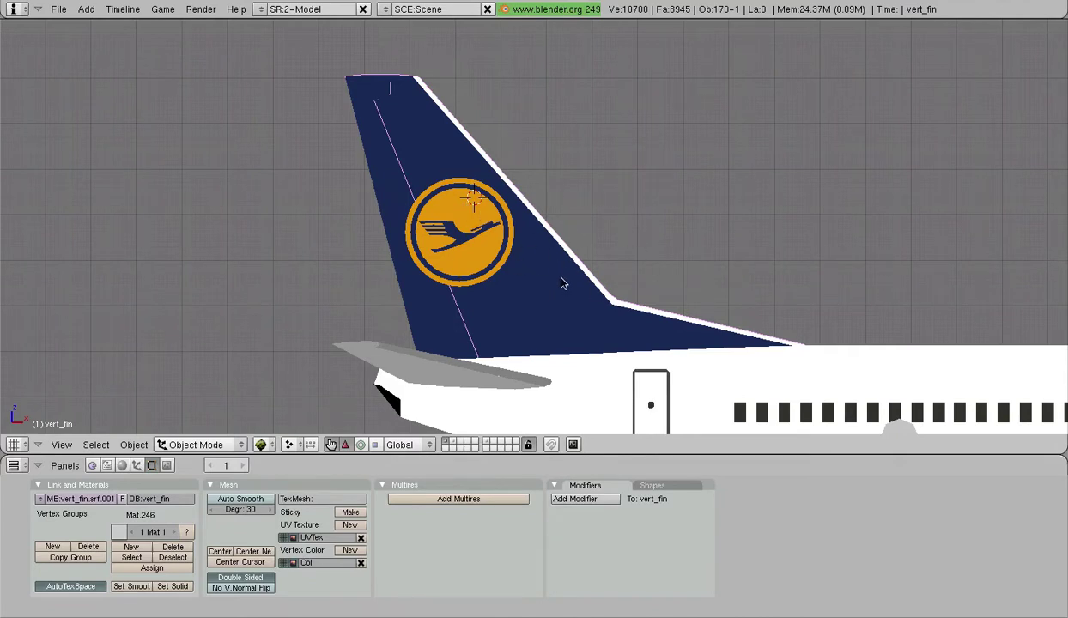
pyautogui.rightClick(434, 222)
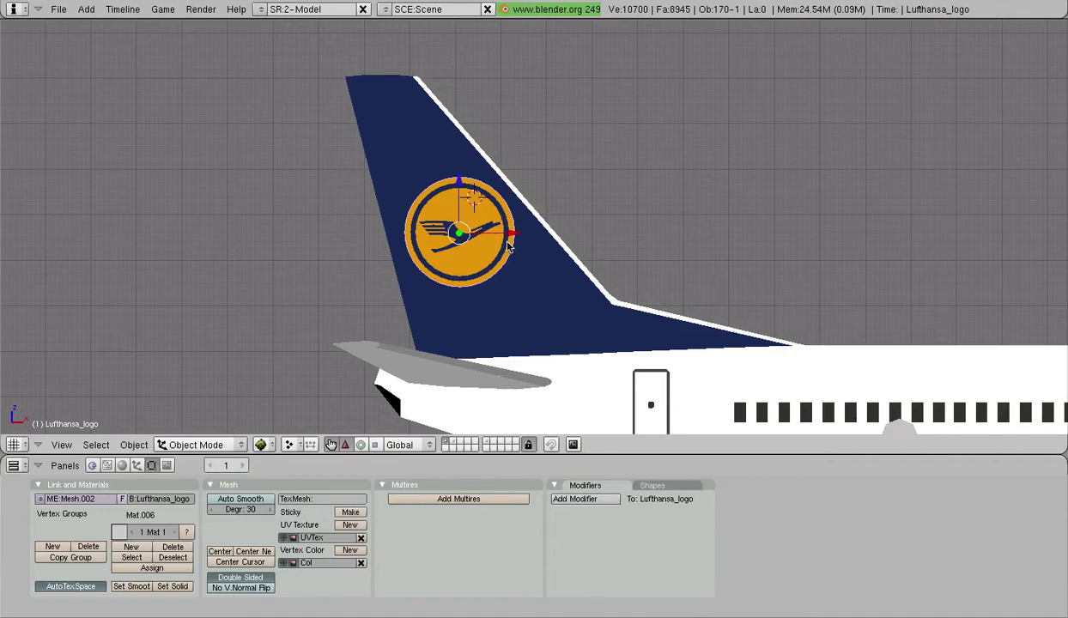
pyautogui.scroll(2, 508, 246)
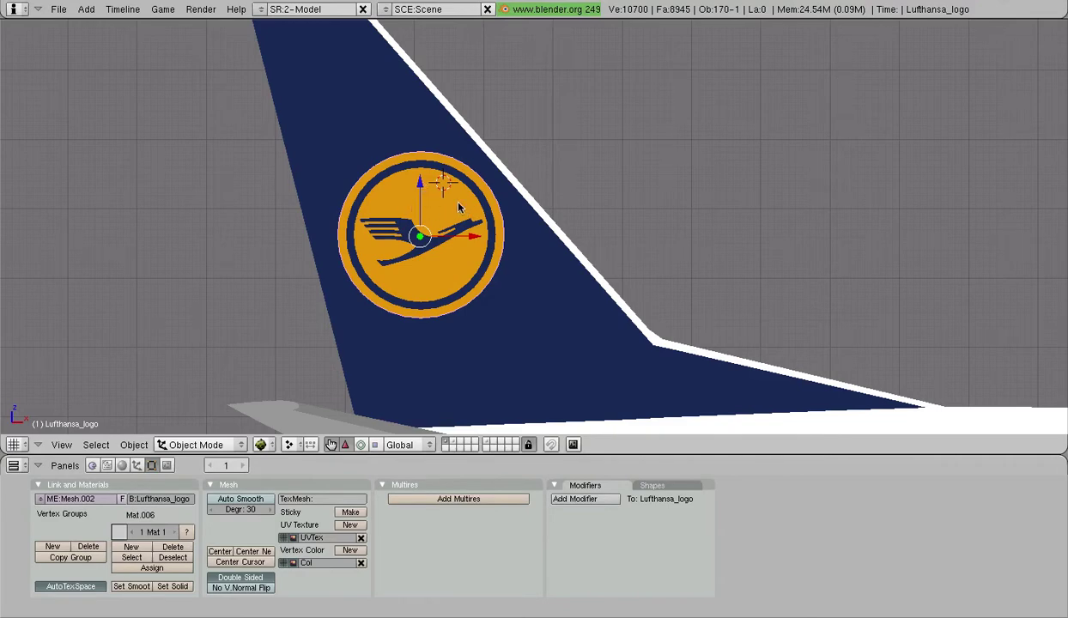
# - Move the logo disc along the Y axis until it sits close beside the tail fin
pyautogui.scroll(-5, 598, 208)
pyautogui.moveTo(598, 207); pyautogui.dragTo(550, 310, button='middle')
pyautogui.press('g')
pyautogui.press('y')
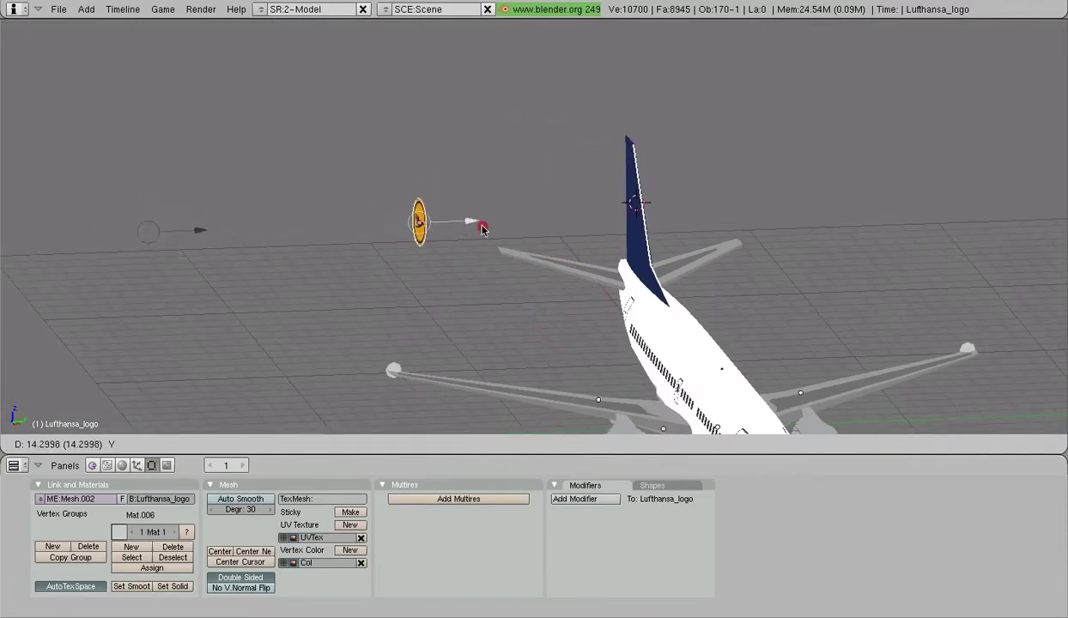
pyautogui.click(564, 217)
pyautogui.press('KP_3')
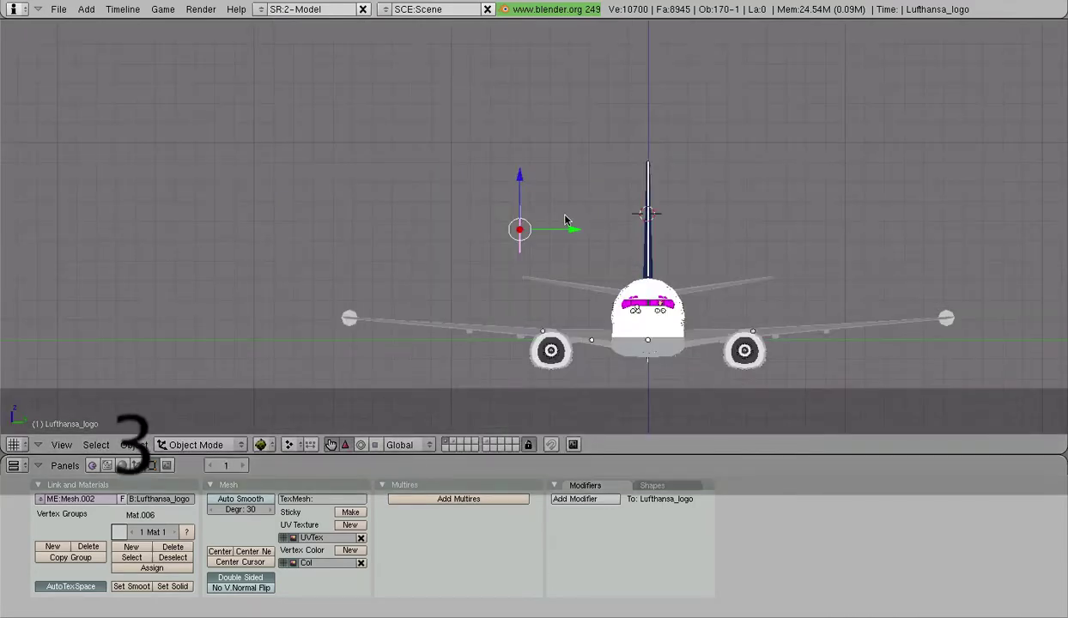
pyautogui.moveTo(572, 233); pyautogui.dragTo(641, 244)
pyautogui.scroll(1, 641, 244)
pyautogui.scroll(3, 641, 243)
pyautogui.moveTo(641, 241); pyautogui.dragTo(695, 283, button='middle')
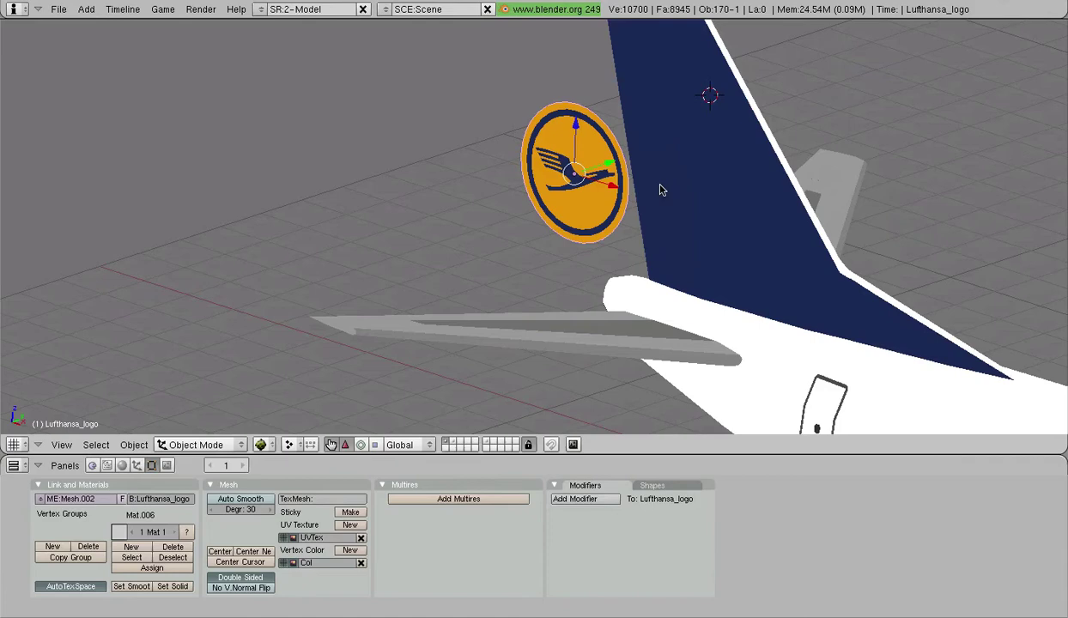
# - Join the logo disc with the vertical fin into one object, keeping the fin as the active object
pyautogui.press('KP_1')
pyautogui.scroll(3, 187, 200)
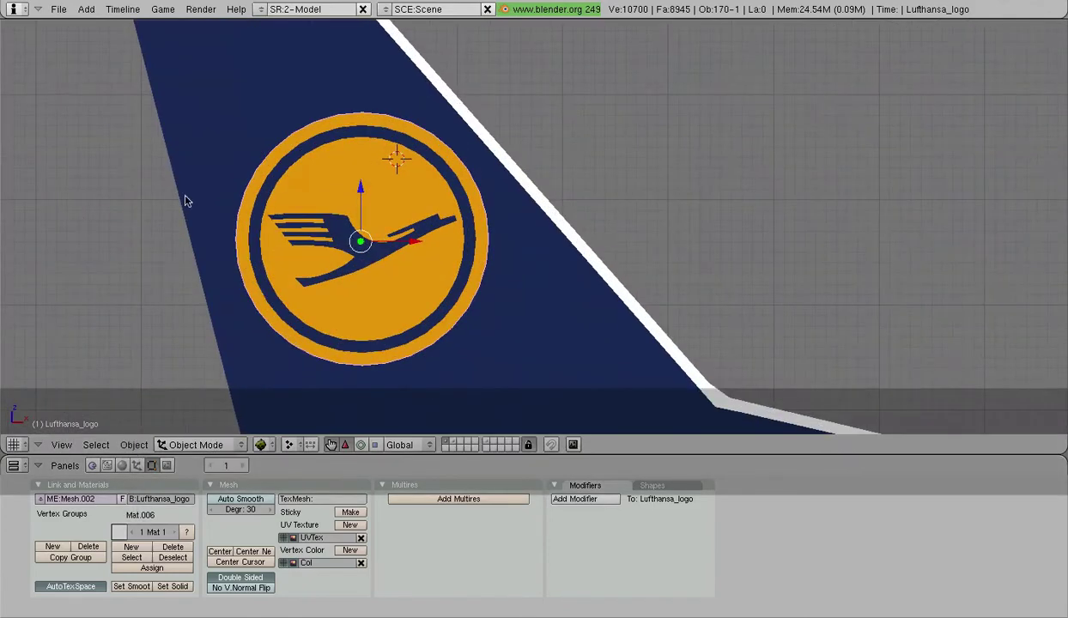
pyautogui.scroll(-3, 322, 201)
pyautogui.rightClick(527, 209)
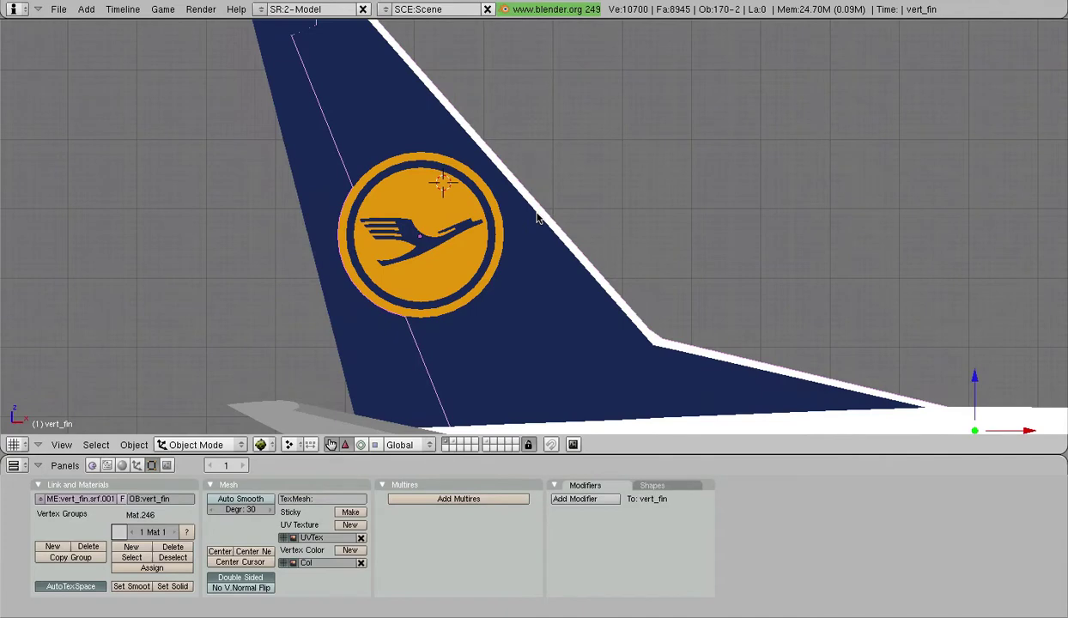
pyautogui.press('x')
pyautogui.click(537, 218)
pyautogui.scroll(-3, 391, 248)
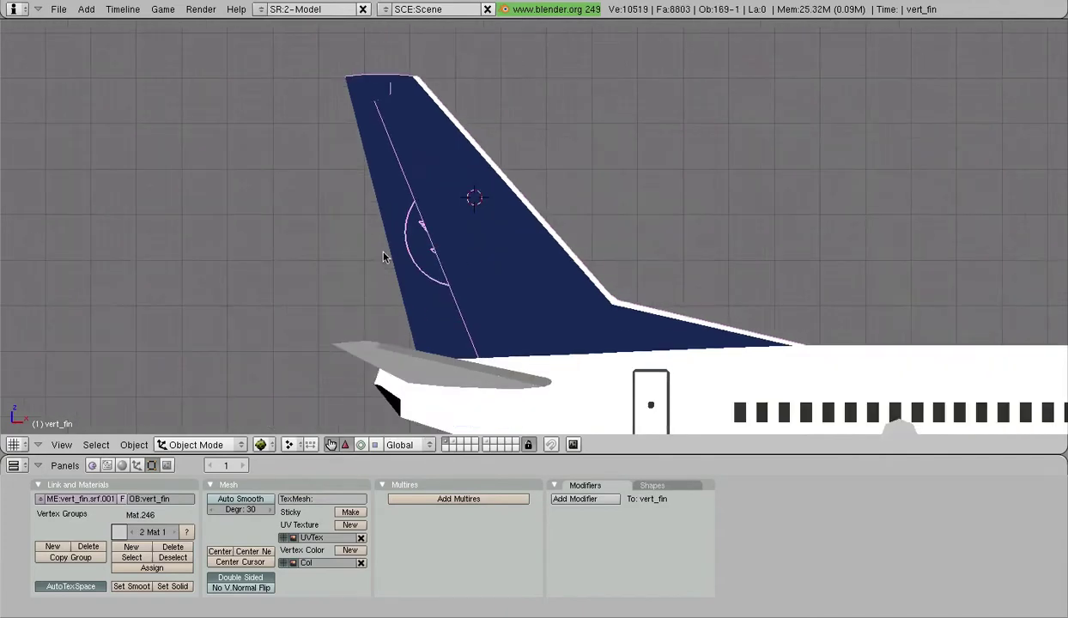
# - Flip the normals of all the logo disc's faces within the fin mesh
pyautogui.rightClick(395, 247)
pyautogui.moveTo(472, 250); pyautogui.dragTo(296, 274, button='middle')
pyautogui.rightClick(694, 207)
pyautogui.moveTo(682, 223)
pyautogui.mouseDown(button='middle')
pyautogui.moveTo(660, 220)
pyautogui.moveTo(698, 220)
pyautogui.mouseUp(button='middle')
pyautogui.press('Tab')
pyautogui.scroll(6, 696, 246)
pyautogui.press('a')
pyautogui.moveTo(803, 266); pyautogui.dragTo(541, 253, button='middle')
pyautogui.scroll(2, 622, 261)
pyautogui.scroll(-4, 657, 250)
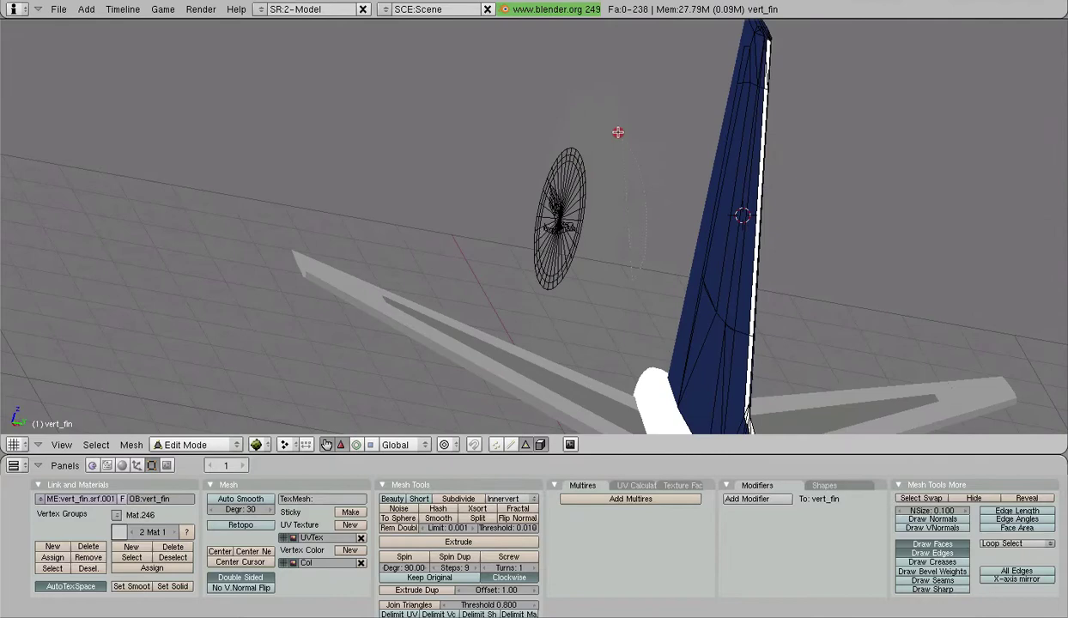
pyautogui.moveTo(618, 132)
pyautogui.keyDown('ctrl'); pyautogui.mouseDown()
pyautogui.moveTo(517, 283)
pyautogui.moveTo(544, 309)
pyautogui.mouseUp(); pyautogui.keyUp('ctrl')
pyautogui.scroll(3, 570, 275)
pyautogui.press('w')
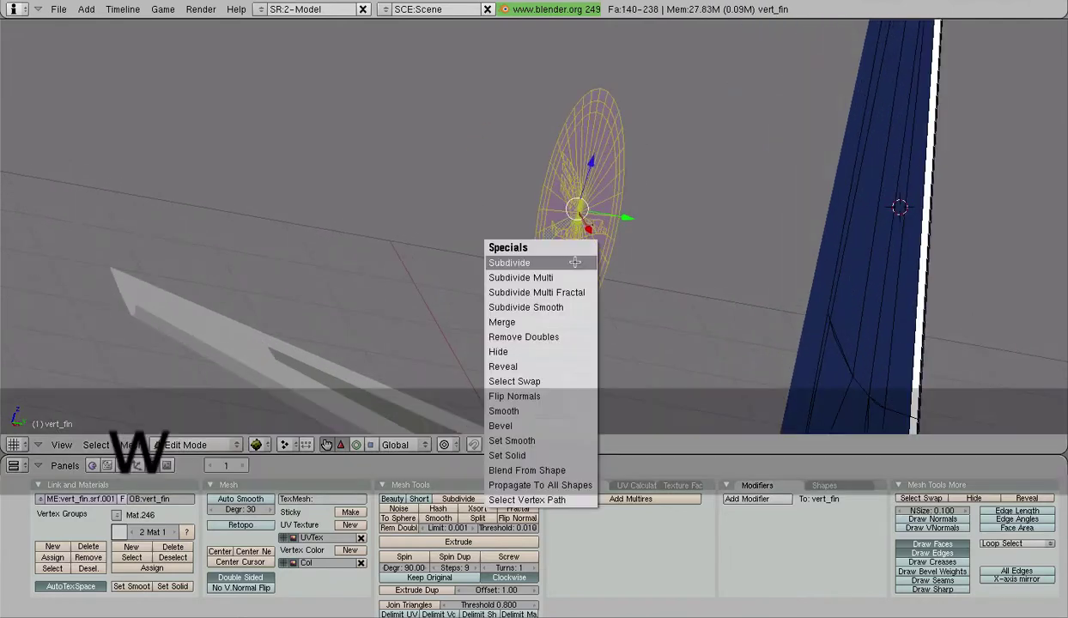
pyautogui.click(542, 396)
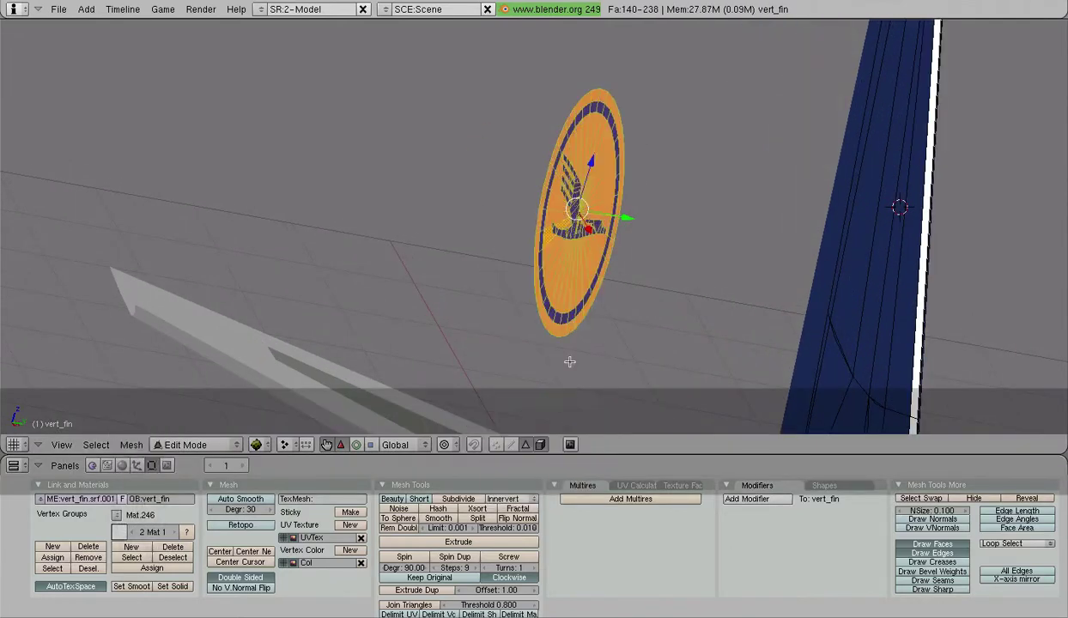
# - Flip the normals of the narrow triangular face in the middle of the logo bird's body
pyautogui.press('Tab')
pyautogui.scroll(-2, 495, 287)
pyautogui.moveTo(496, 287); pyautogui.dragTo(630, 313, button='middle')
pyautogui.scroll(3, 352, 191)
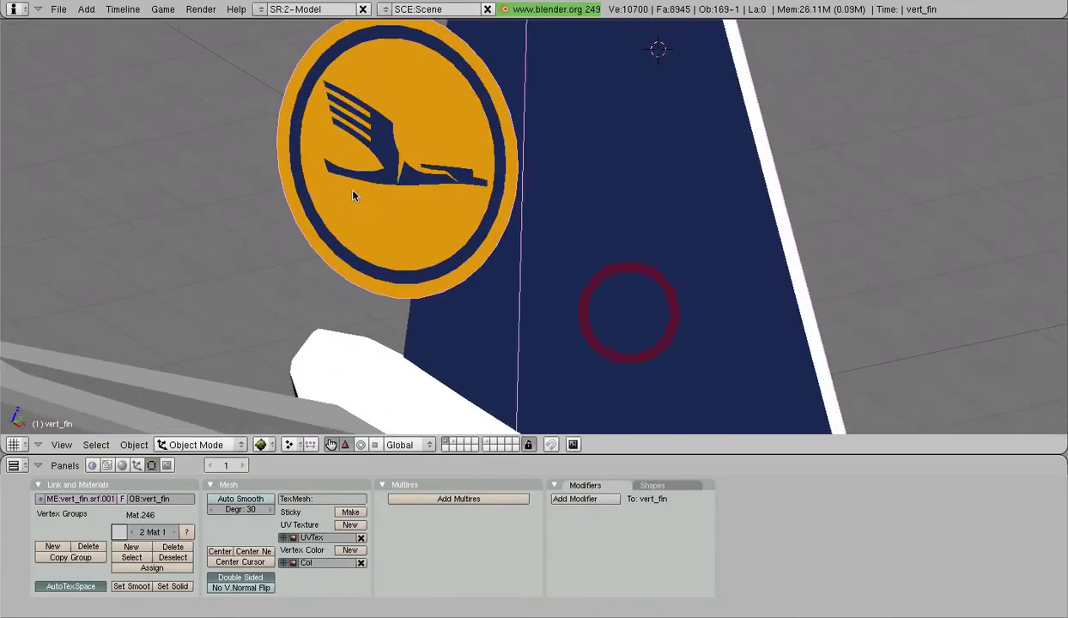
pyautogui.moveTo(352, 196); pyautogui.dragTo(453, 246, button='middle')
pyautogui.scroll(3, 481, 240)
pyautogui.press('Tab')
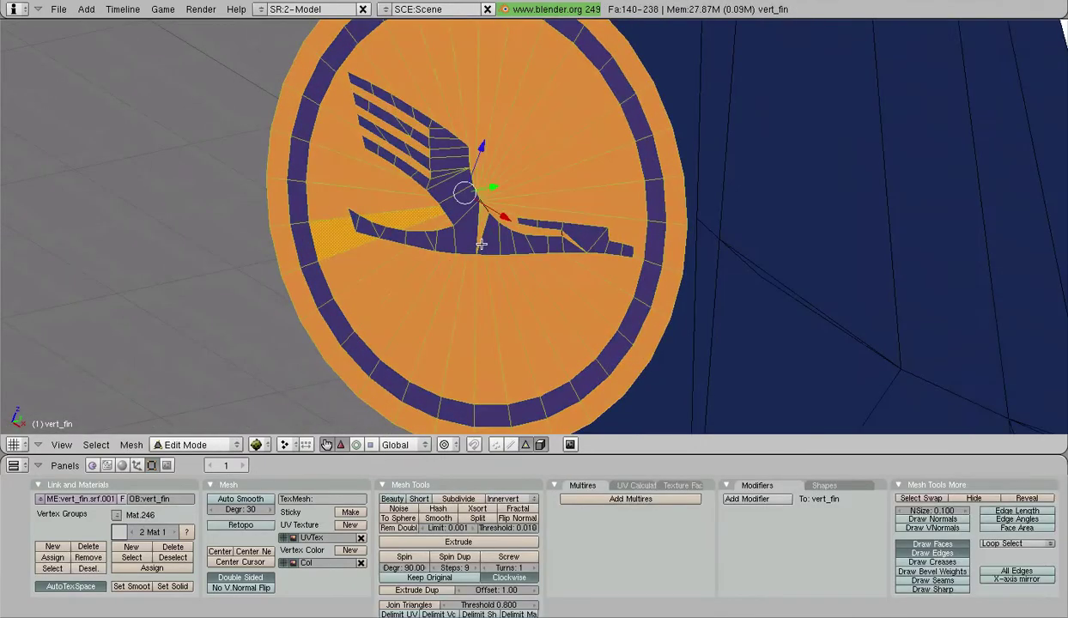
pyautogui.scroll(6, 480, 245)
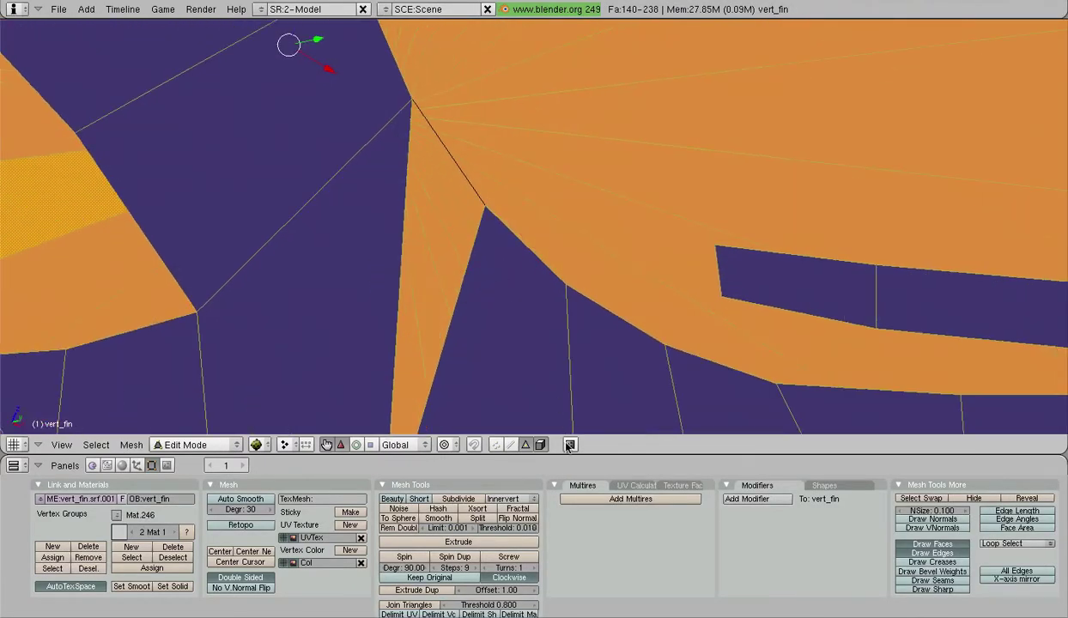
pyautogui.click(524, 443)
pyautogui.rightClick(437, 240)
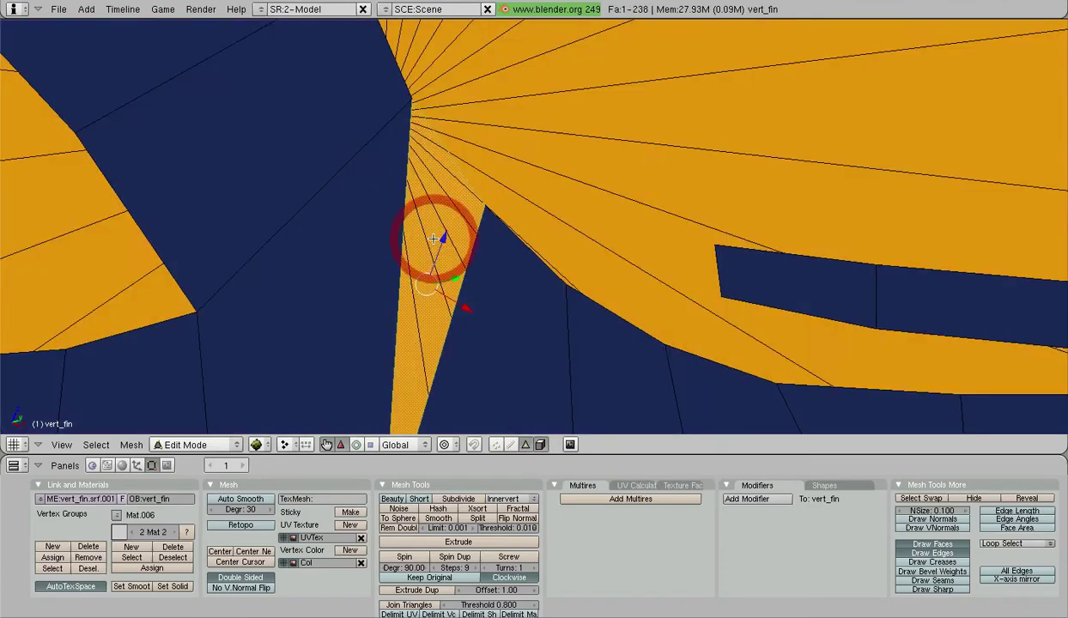
pyautogui.press('w')
pyautogui.click(465, 262)
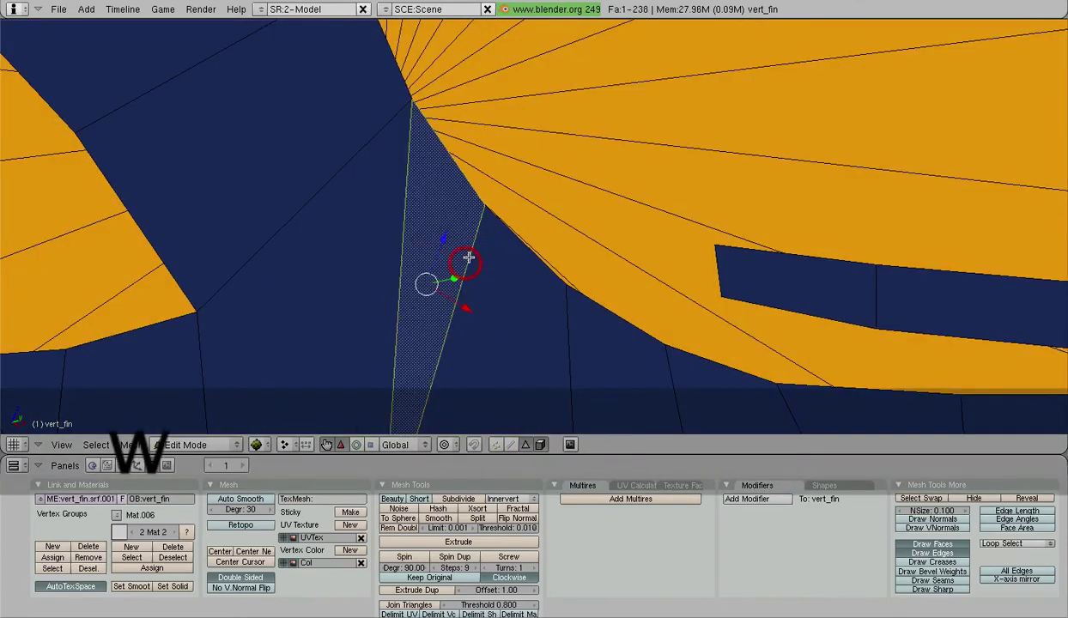
# - Flip the normals of the sliver face between the logo bird's neck and head, and deselect everything
pyautogui.scroll(-5, 480, 249)
pyautogui.press('a')
pyautogui.scroll(-2, 538, 223)
pyautogui.scroll(3, 630, 250)
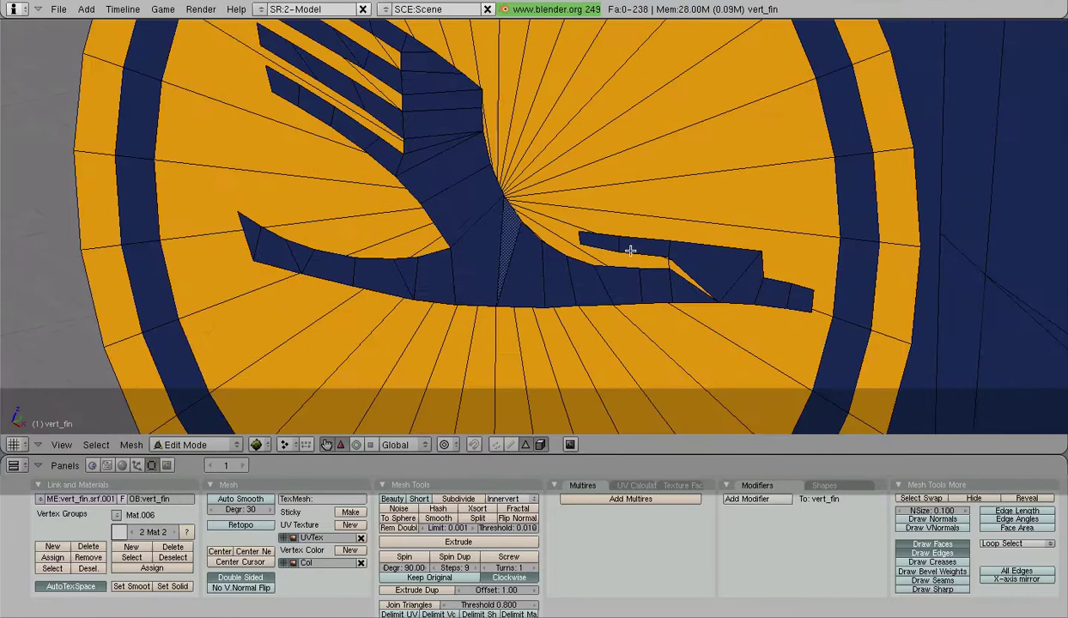
pyautogui.rightClick(668, 267)
pyautogui.press('w')
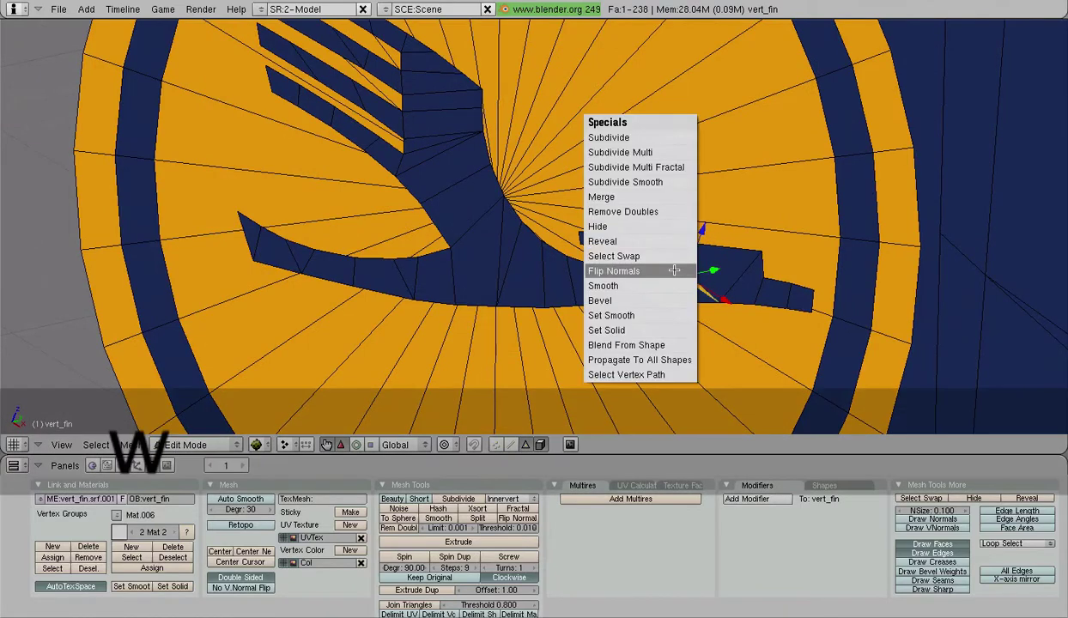
pyautogui.click(674, 261)
pyautogui.scroll(-7, 674, 259)
pyautogui.press('a')
# - Select the logo disc's faces in the fin mesh and view them from the front
pyautogui.moveTo(595, 217); pyautogui.dragTo(352, 232, button='middle')
pyautogui.press('KP_1')
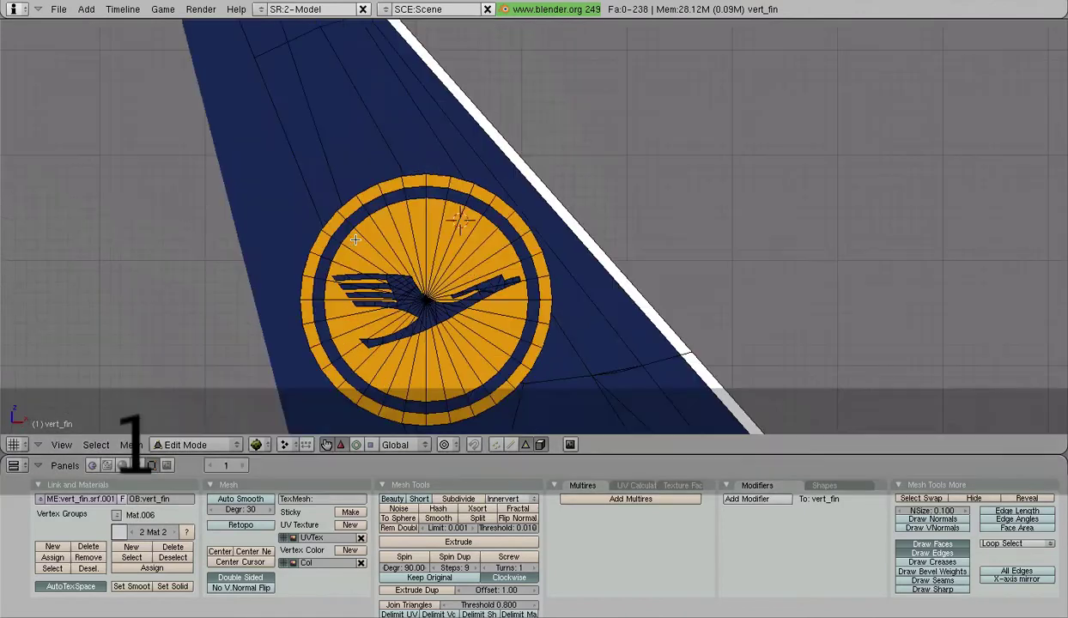
pyautogui.scroll(-6, 355, 240)
pyautogui.moveTo(355, 240); pyautogui.dragTo(633, 275, button='middle')
pyautogui.rightClick(601, 315)
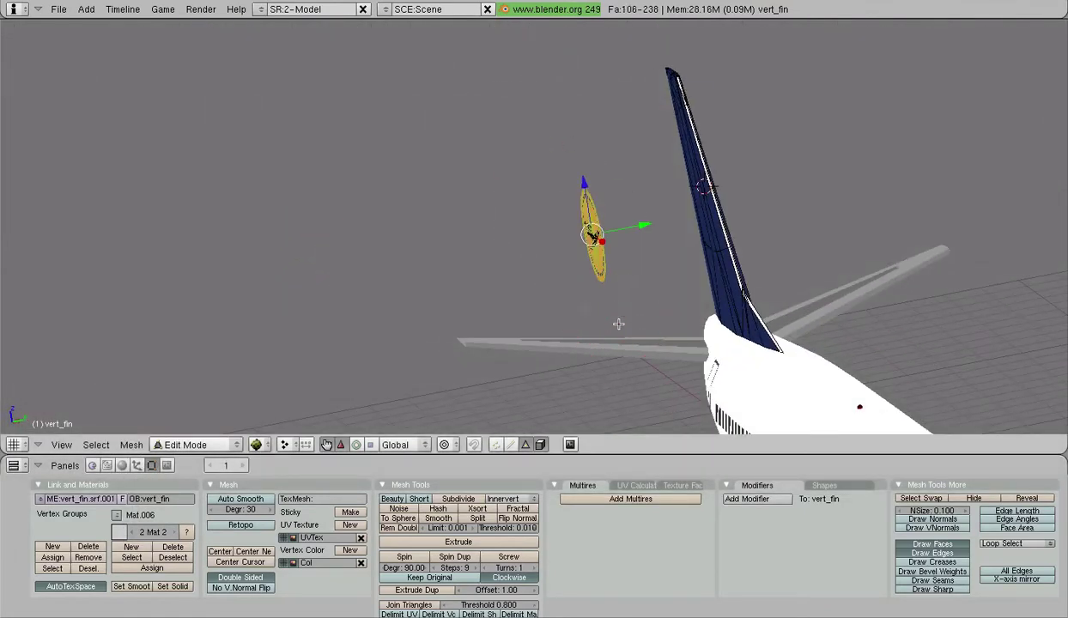
pyautogui.press('KP_1')
pyautogui.scroll(5, 606, 324)
pyautogui.keyDown('shift'); pyautogui.moveTo(455, 336); pyautogui.dragTo(543, 213, button='middle'); pyautogui.keyUp('shift')
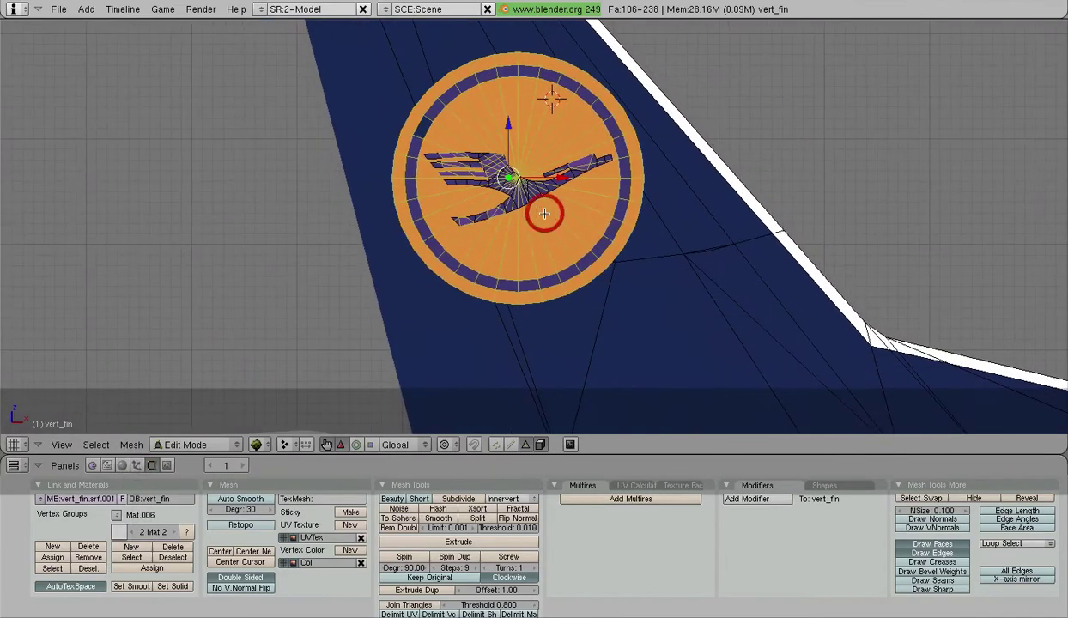
pyautogui.scroll(-2, 543, 213)
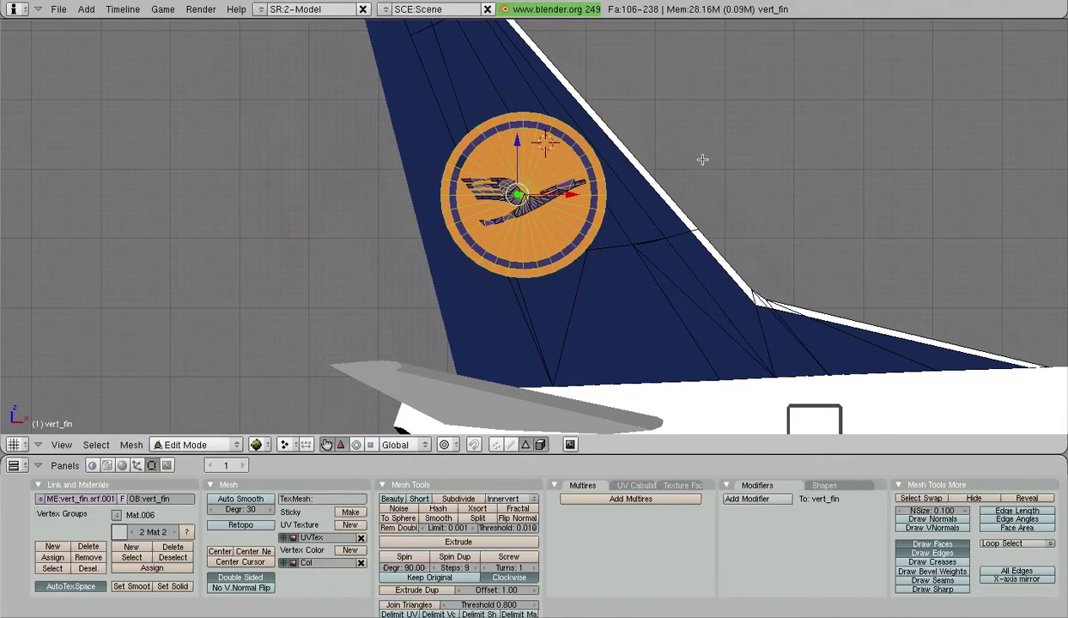
# - Turn off limiting selection to visible geometry and select all the logo's faces, including the hidden ones
pyautogui.moveTo(438, 221)
pyautogui.mouseDown(button='middle')
pyautogui.moveTo(515, 206)
pyautogui.moveTo(450, 214)
pyautogui.mouseUp(button='middle')
pyautogui.keyDown('ctrl'); pyautogui.moveTo(526, 429); pyautogui.dragTo(553, 291, button='middle'); pyautogui.keyUp('ctrl')
pyautogui.keyDown('ctrl'); pyautogui.moveTo(275, 138); pyautogui.dragTo(321, 334); pyautogui.keyUp('ctrl')
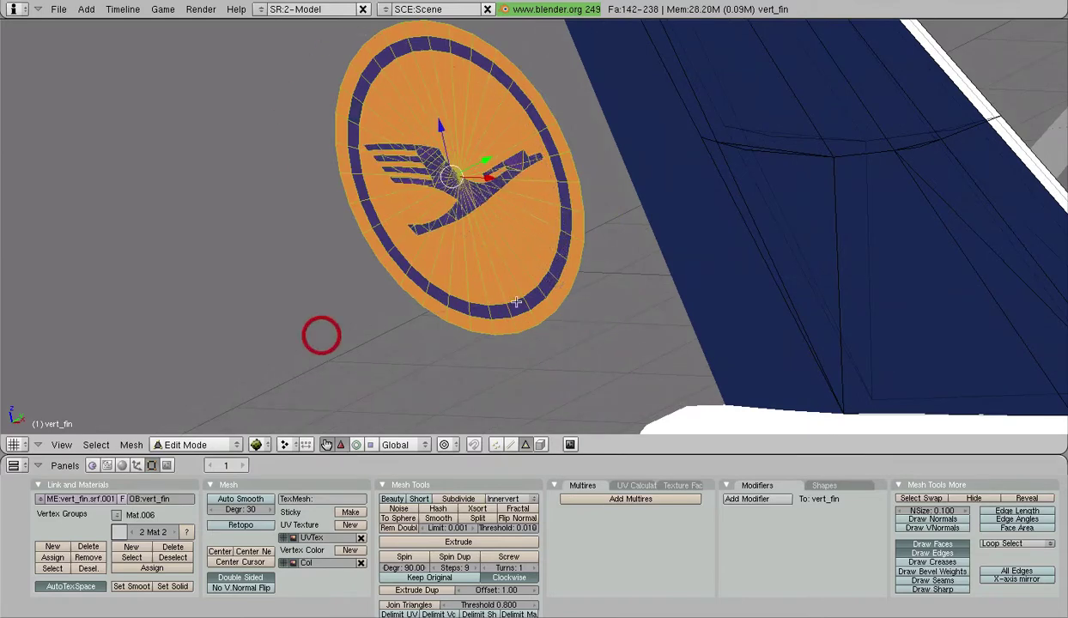
pyautogui.keyDown('ctrl'); pyautogui.moveTo(321, 334); pyautogui.dragTo(581, 358, button='middle'); pyautogui.keyUp('ctrl')
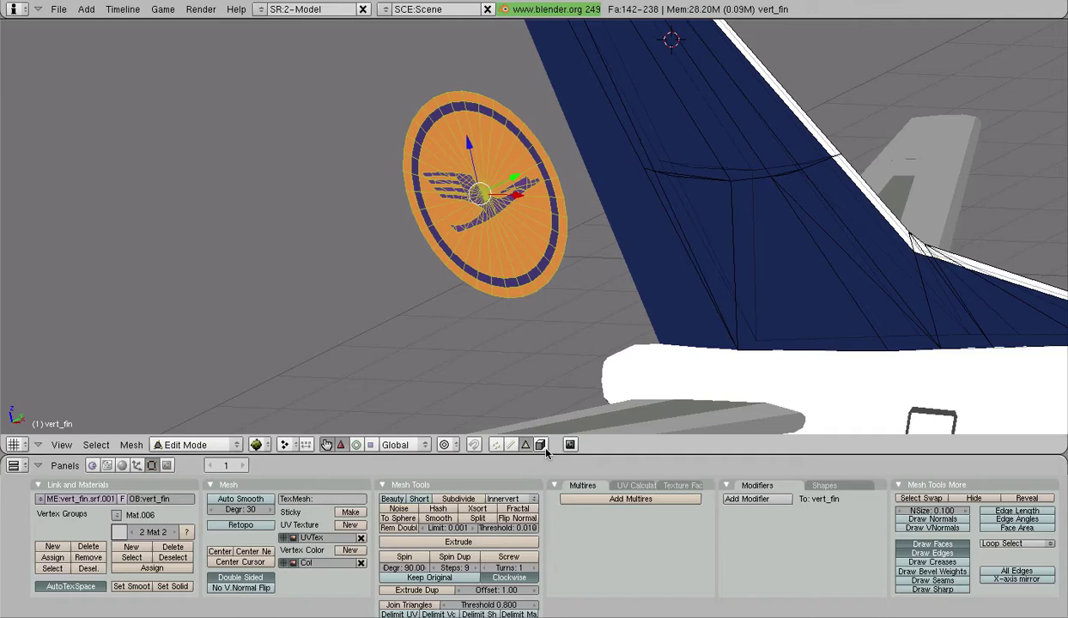
pyautogui.click(542, 446)
pyautogui.moveTo(529, 360)
pyautogui.keyDown('ctrl'); pyautogui.mouseDown(button='middle')
pyautogui.moveTo(571, 269)
pyautogui.moveTo(468, 196)
pyautogui.moveTo(539, 230)
pyautogui.mouseUp(button='middle'); pyautogui.keyUp('ctrl')
pyautogui.keyDown('ctrl'); pyautogui.moveTo(360, 60); pyautogui.dragTo(467, 158, button='middle'); pyautogui.keyUp('ctrl')
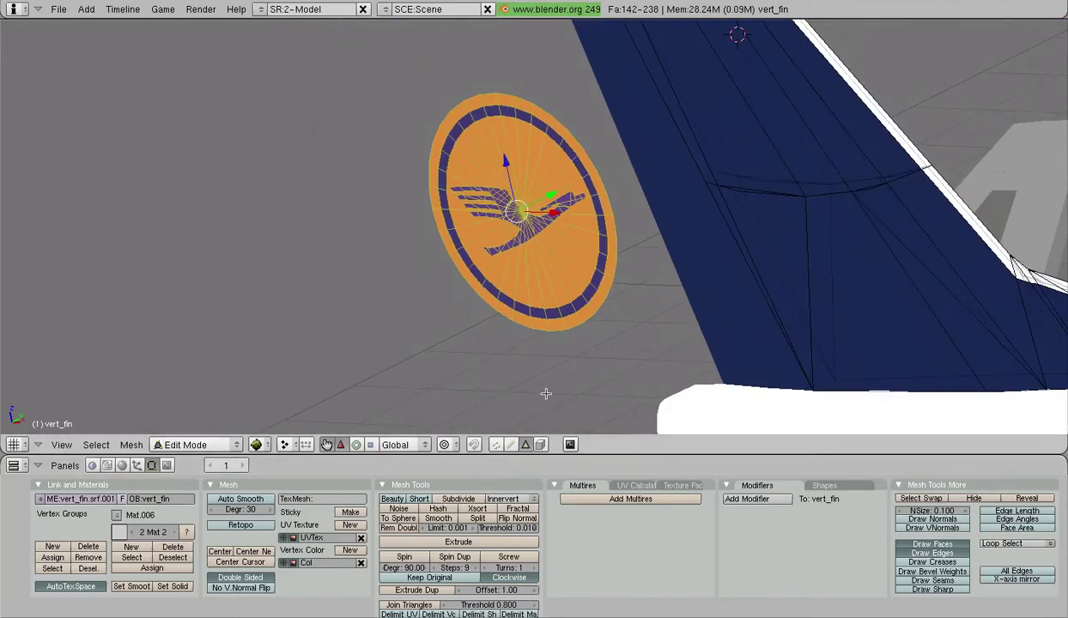
# - Cut the selected logo faces in front view with Knife (Exact) along the fin's lengthwise edge near the trailing edge, down to its base
pyautogui.press('KP_1')
pyautogui.scroll(-5, 543, 389)
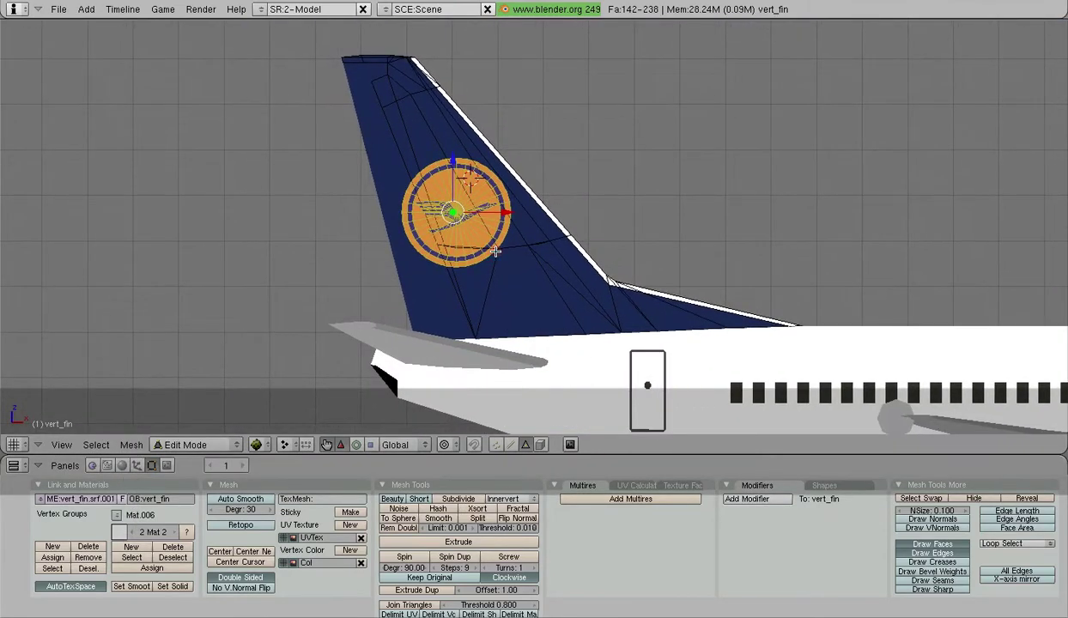
pyautogui.scroll(2, 495, 250)
pyautogui.press('k')
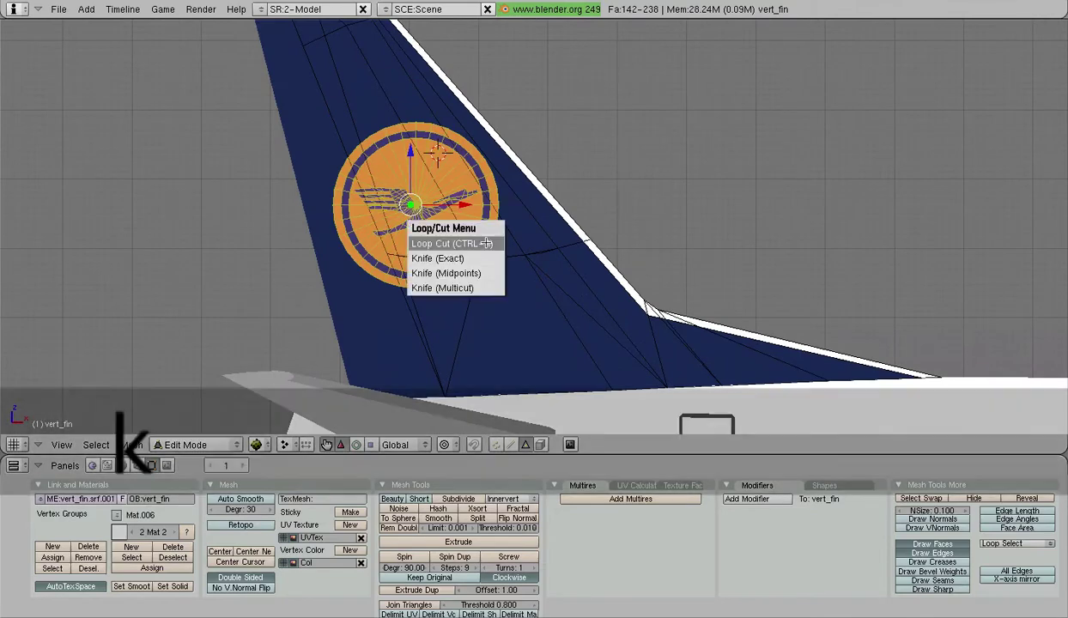
pyautogui.click(472, 258)
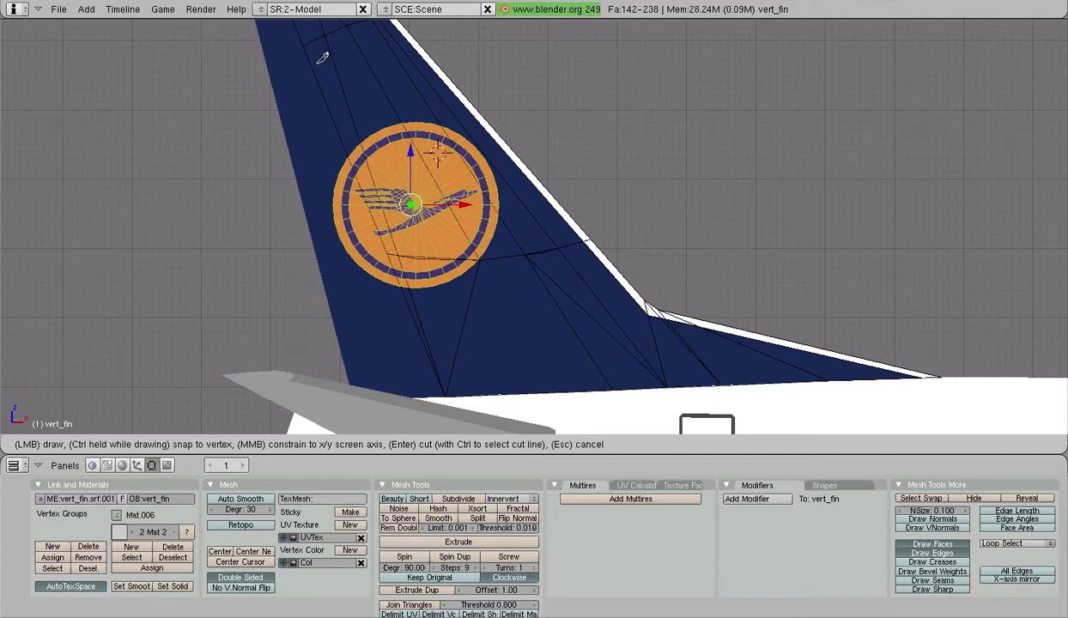
pyautogui.moveTo(309, 52); pyautogui.dragTo(400, 293)
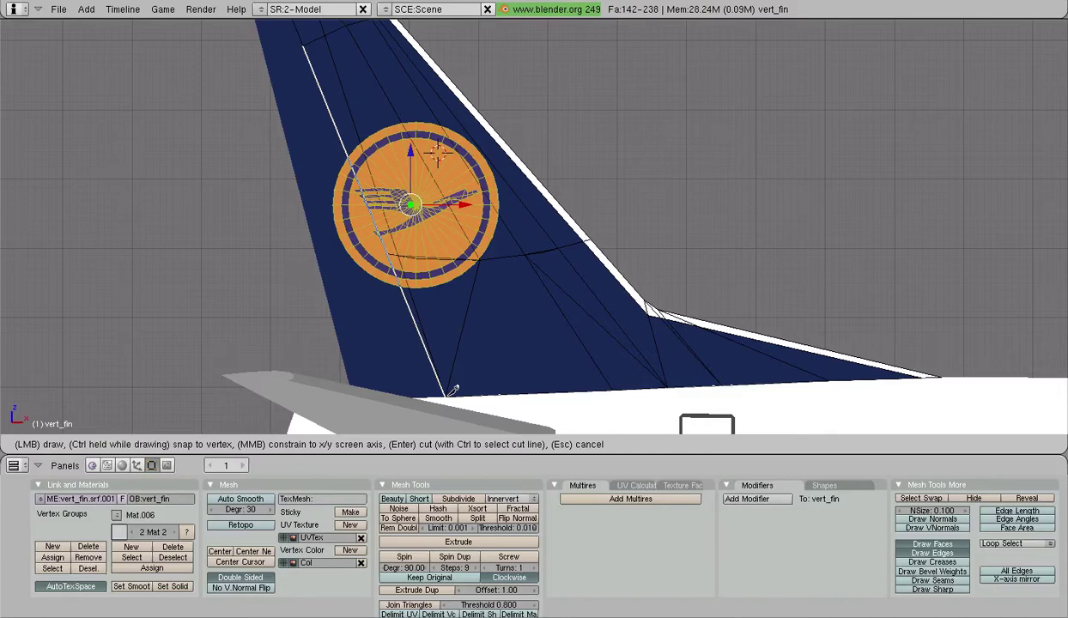
pyautogui.click(446, 396)
pyautogui.press('Return')
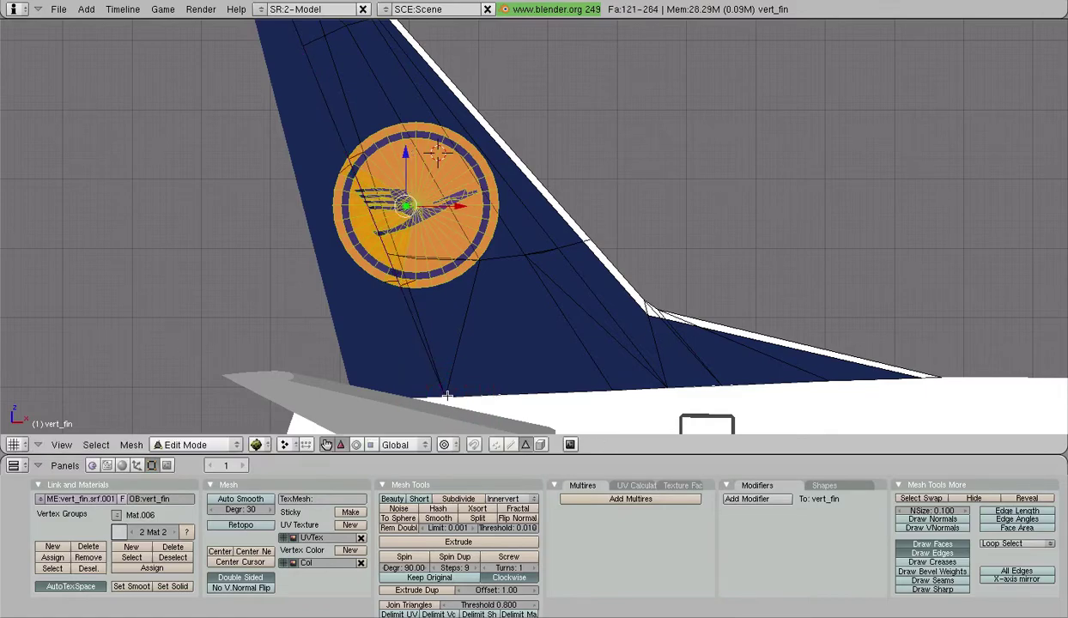
# - Limit selection to visible geometry and examine from above where the fin's surface bends along its edges
pyautogui.moveTo(414, 315); pyautogui.dragTo(553, 364, button='middle')
pyautogui.moveTo(304, 162); pyautogui.dragTo(314, 266, button='middle')
pyautogui.moveTo(506, 285); pyautogui.dragTo(420, 315, button='middle')
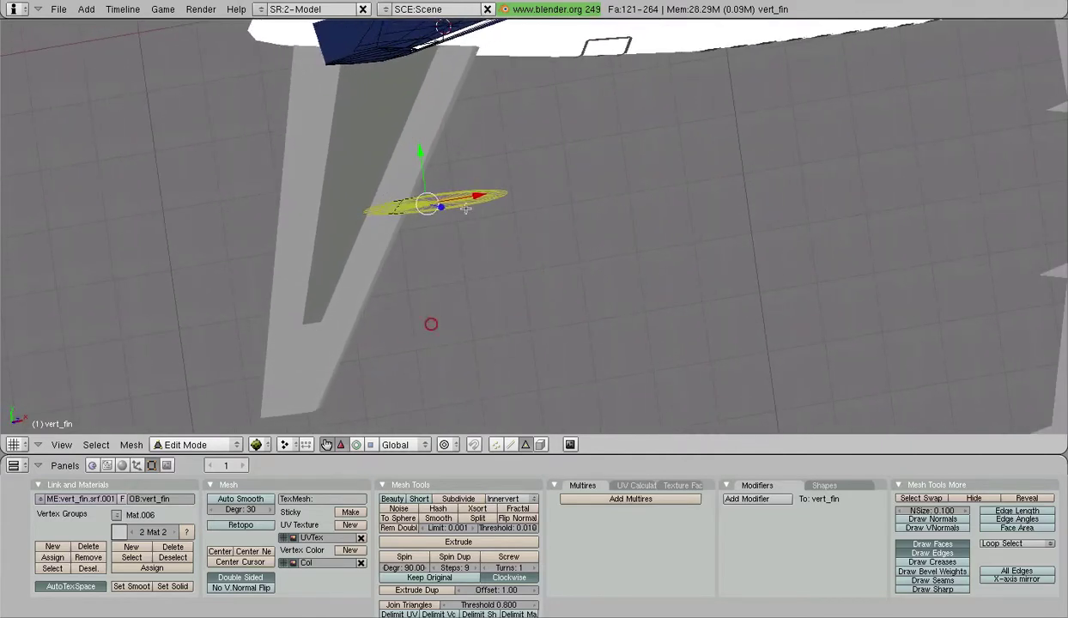
pyautogui.moveTo(529, 241); pyautogui.dragTo(507, 241, button='middle')
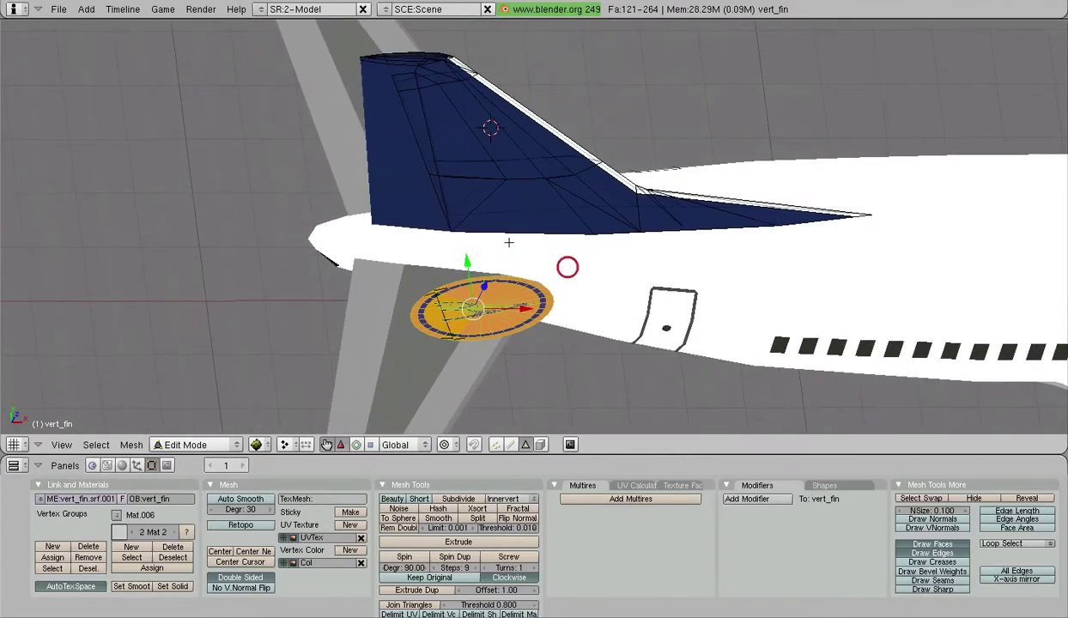
pyautogui.scroll(3, 430, 311)
pyautogui.click(541, 444)
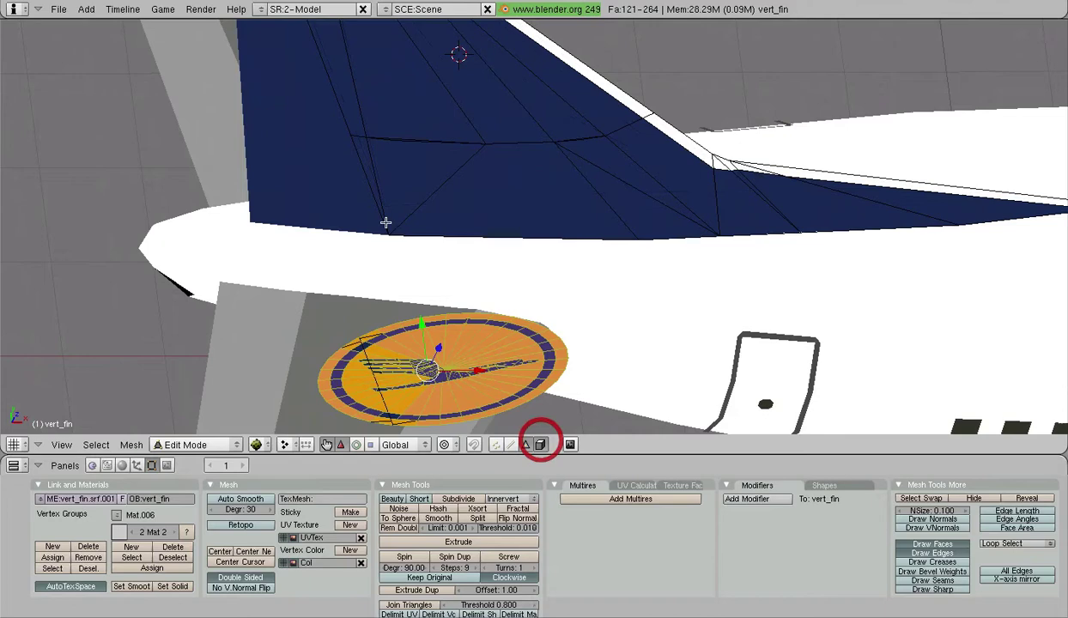
pyautogui.moveTo(386, 222); pyautogui.dragTo(467, 210, button='middle')
pyautogui.scroll(6, 498, 181)
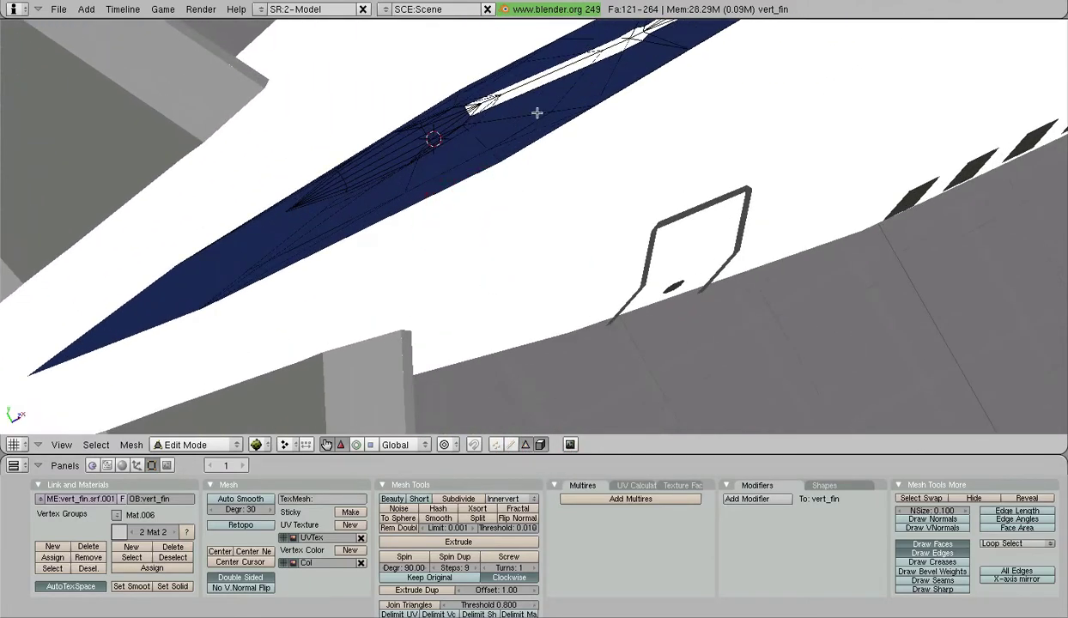
pyautogui.keyDown('shift'); pyautogui.moveTo(555, 110); pyautogui.dragTo(560, 217, button='middle'); pyautogui.keyUp('shift')
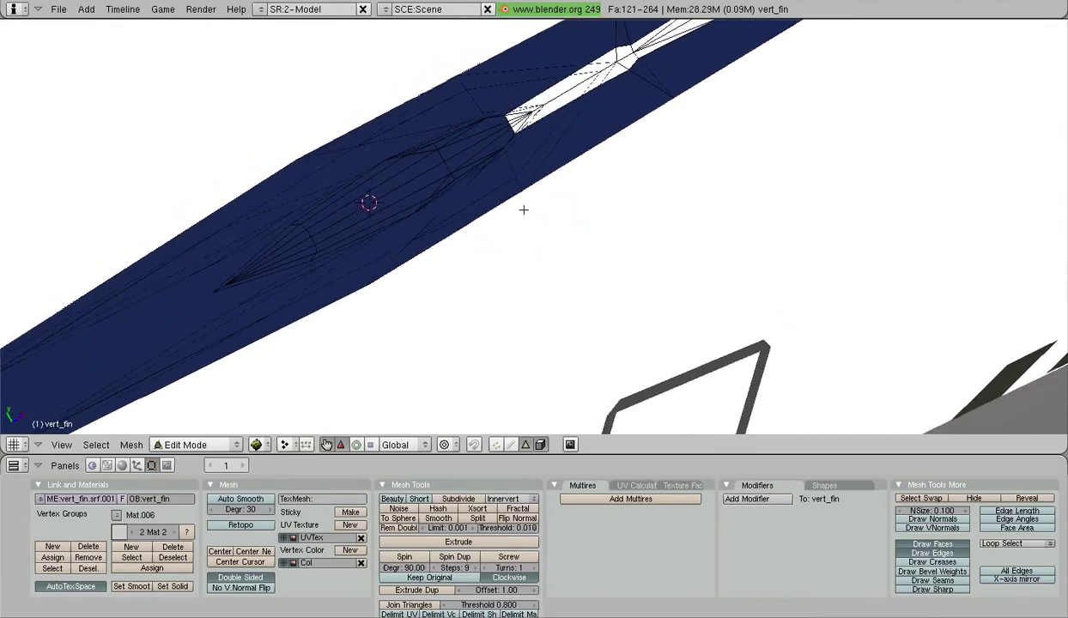
pyautogui.moveTo(516, 189); pyautogui.dragTo(514, 276, button='middle')
pyautogui.scroll(-2, 512, 225)
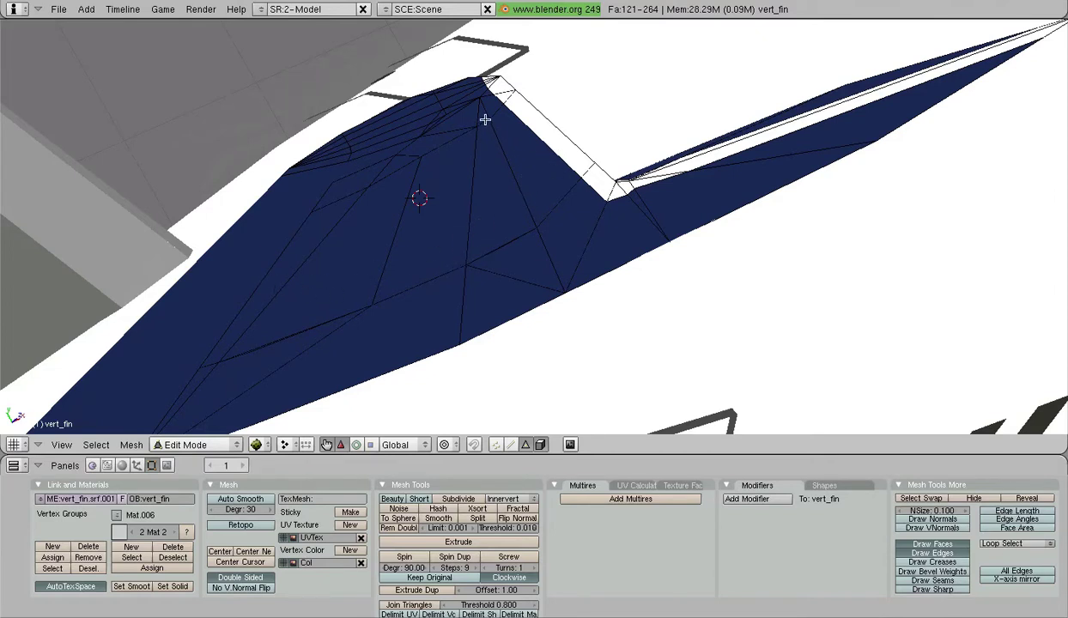
# - Compare the logo disc with the fin's edges running behind it, in front view and from an angle
pyautogui.press('KP_1')
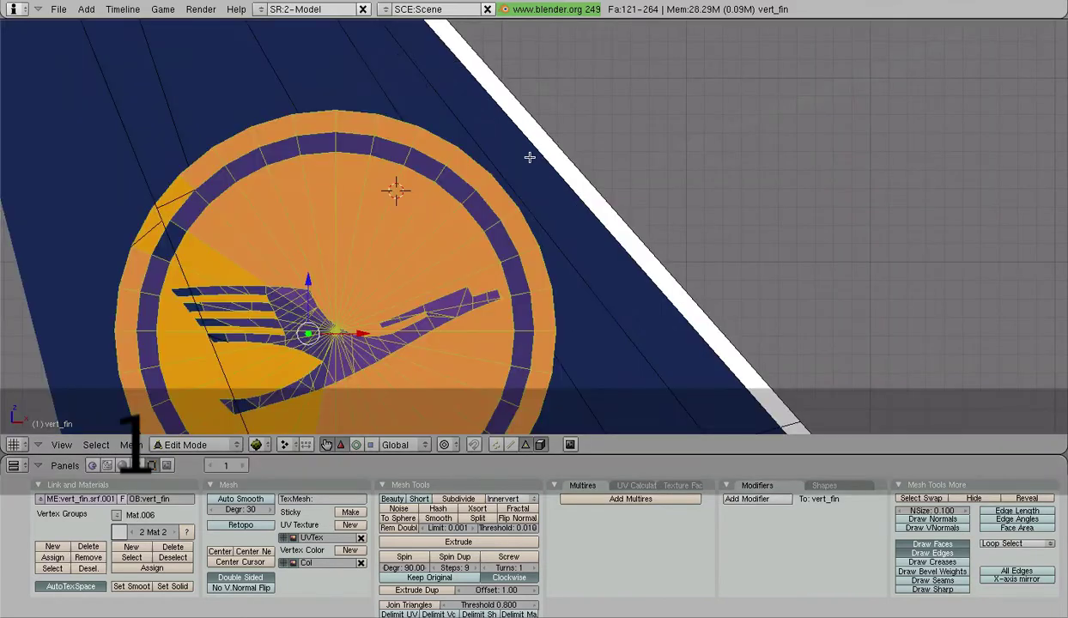
pyautogui.scroll(-5, 529, 159)
pyautogui.moveTo(544, 213); pyautogui.dragTo(326, 187, button='middle')
pyautogui.click(326, 187)
pyautogui.press('KP_1')
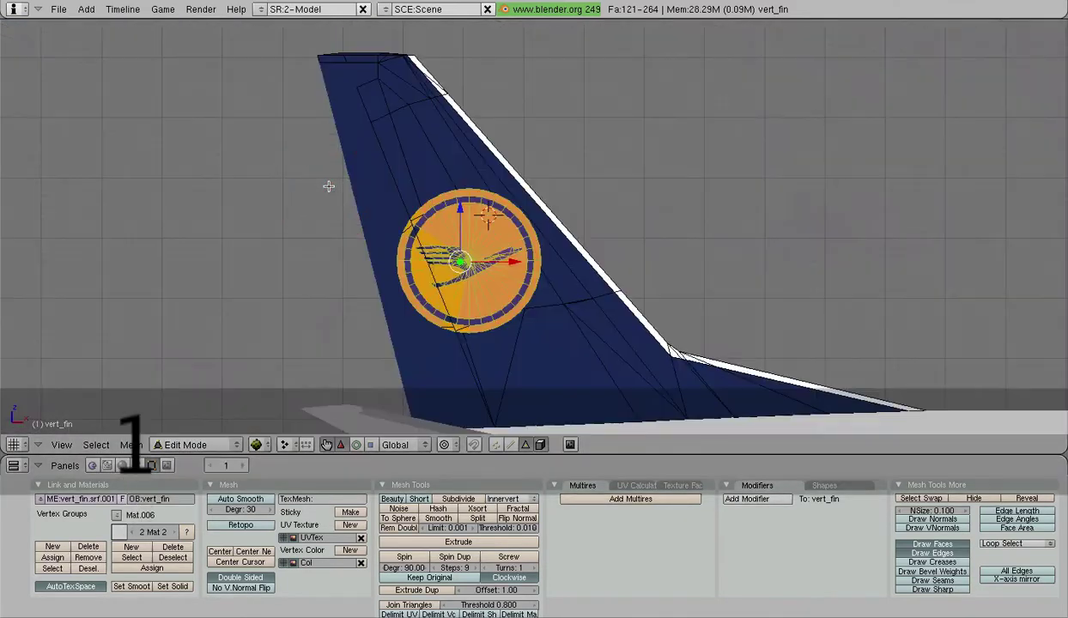
pyautogui.scroll(4, 329, 184)
pyautogui.scroll(-2, 573, 300)
pyautogui.moveTo(574, 301); pyautogui.dragTo(573, 348, button='middle')
pyautogui.press('KP_1')
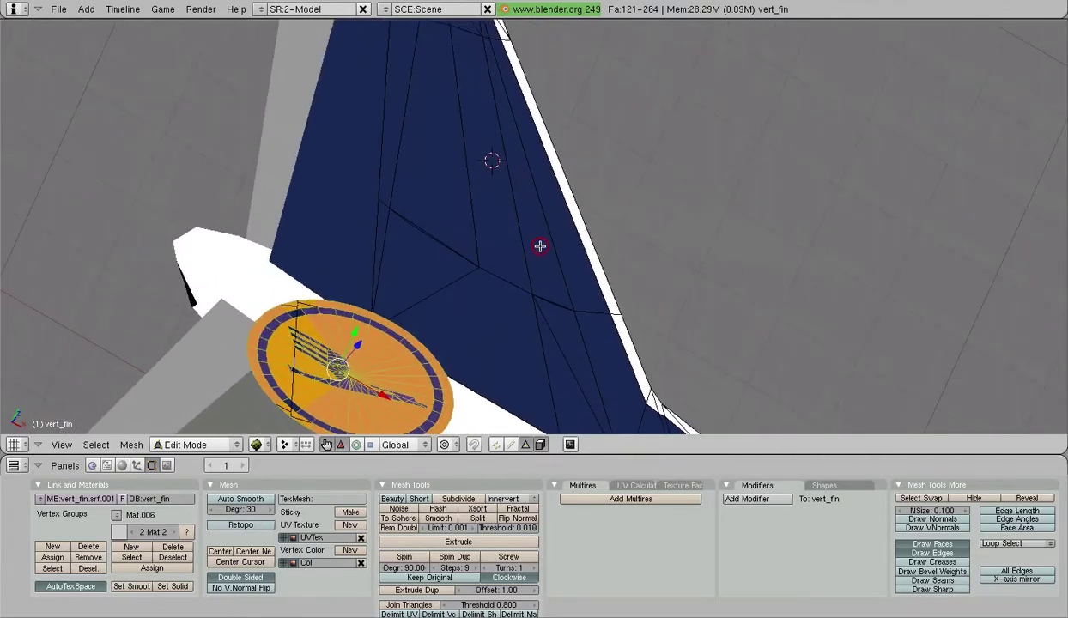
# - Deselect everything and select all the logo disc's faces, including the hidden ones, without limiting selection to visible geometry
pyautogui.press('a')
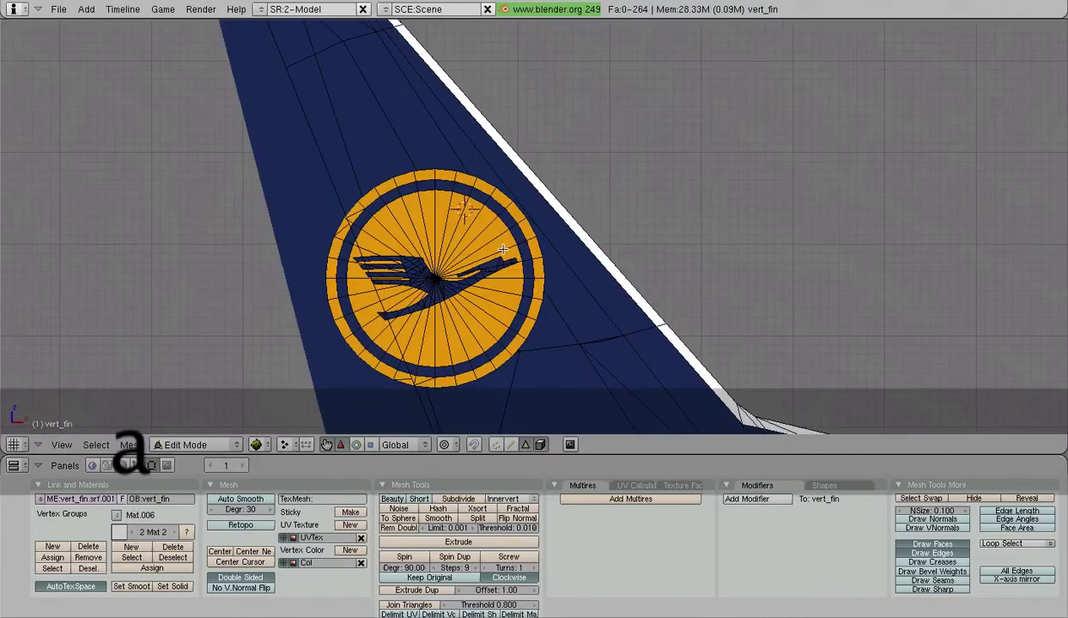
pyautogui.scroll(-3, 493, 247)
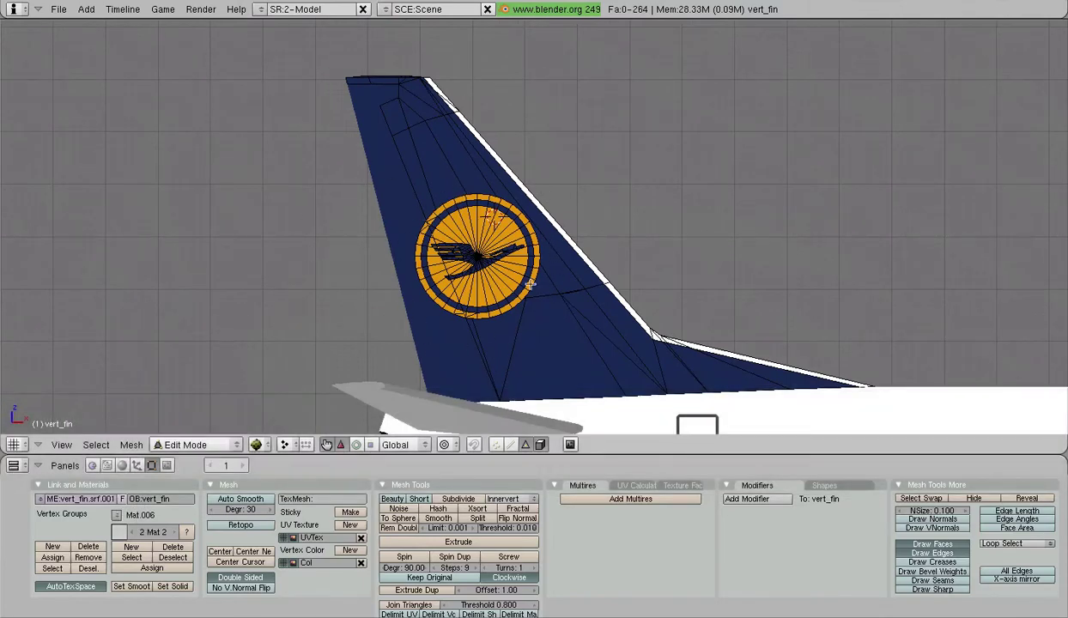
pyautogui.moveTo(657, 224); pyautogui.dragTo(393, 341, button='middle')
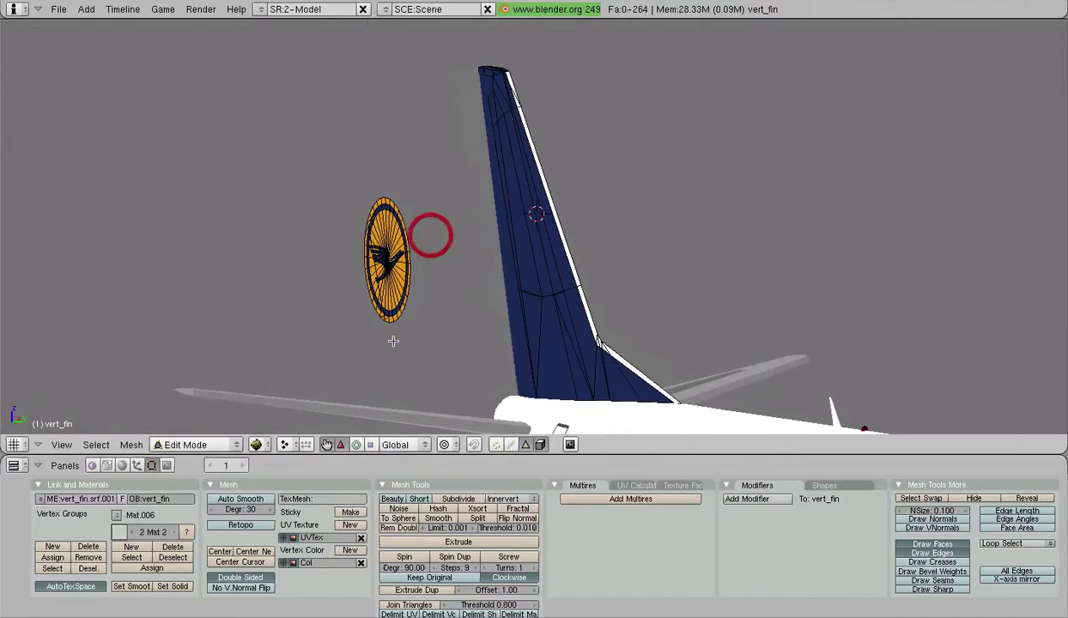
pyautogui.keyDown('ctrl'); pyautogui.moveTo(326, 284); pyautogui.dragTo(345, 345); pyautogui.keyUp('ctrl')
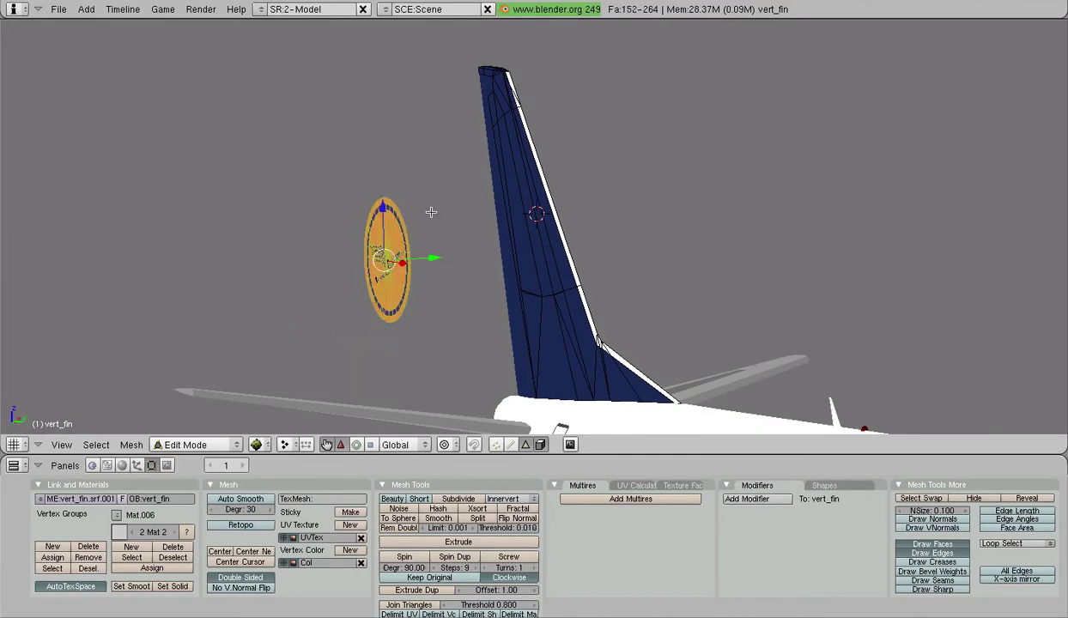
pyautogui.moveTo(431, 212); pyautogui.dragTo(472, 295, button='middle')
pyautogui.click(540, 444)
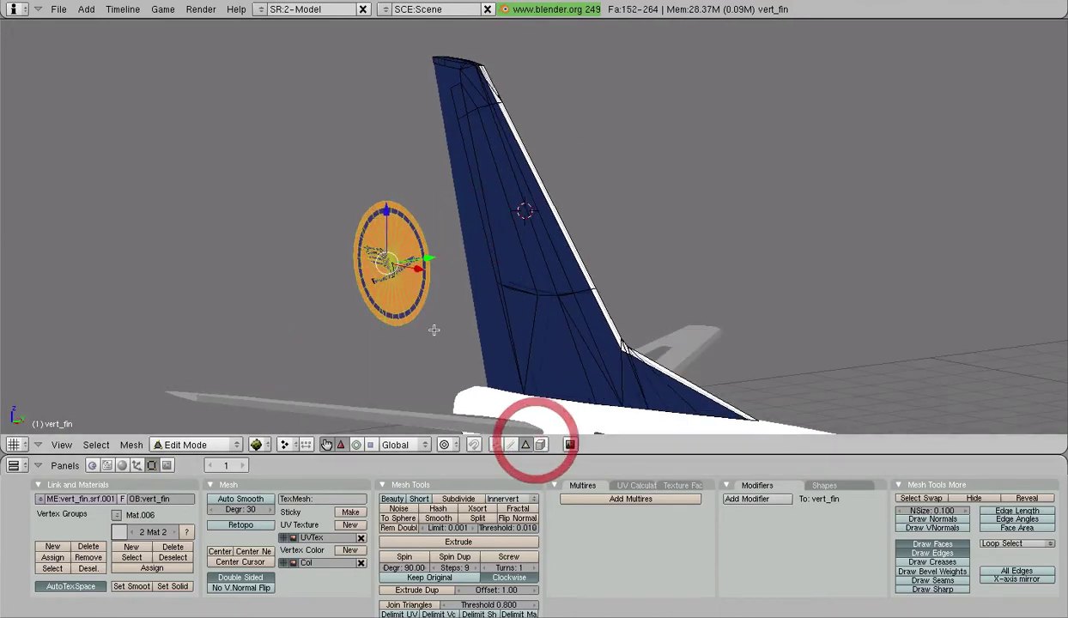
pyautogui.moveTo(376, 353); pyautogui.dragTo(389, 347, button='middle')
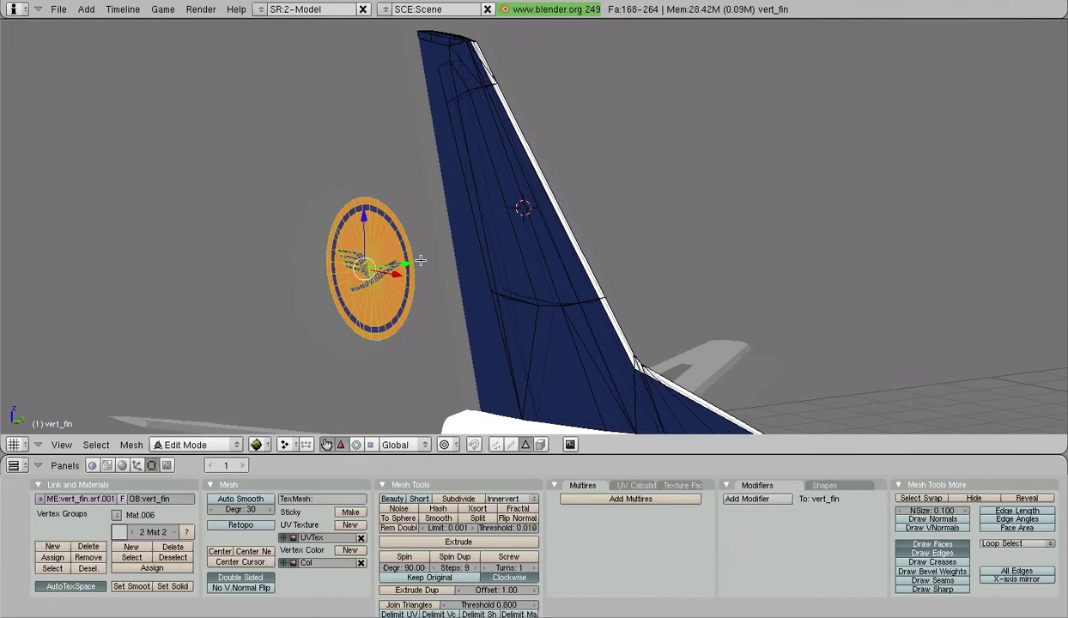
# - Separate the selected logo faces from the fin mesh and select the new logo object in Object Mode
pyautogui.scroll(1, 420, 260)
pyautogui.press('p')
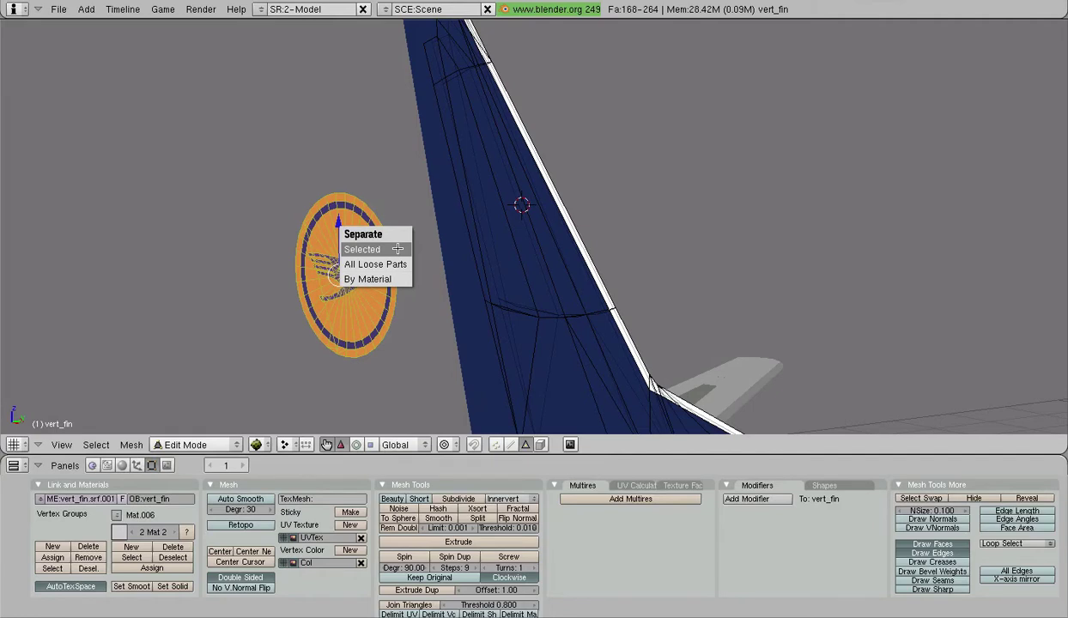
pyautogui.click(397, 248)
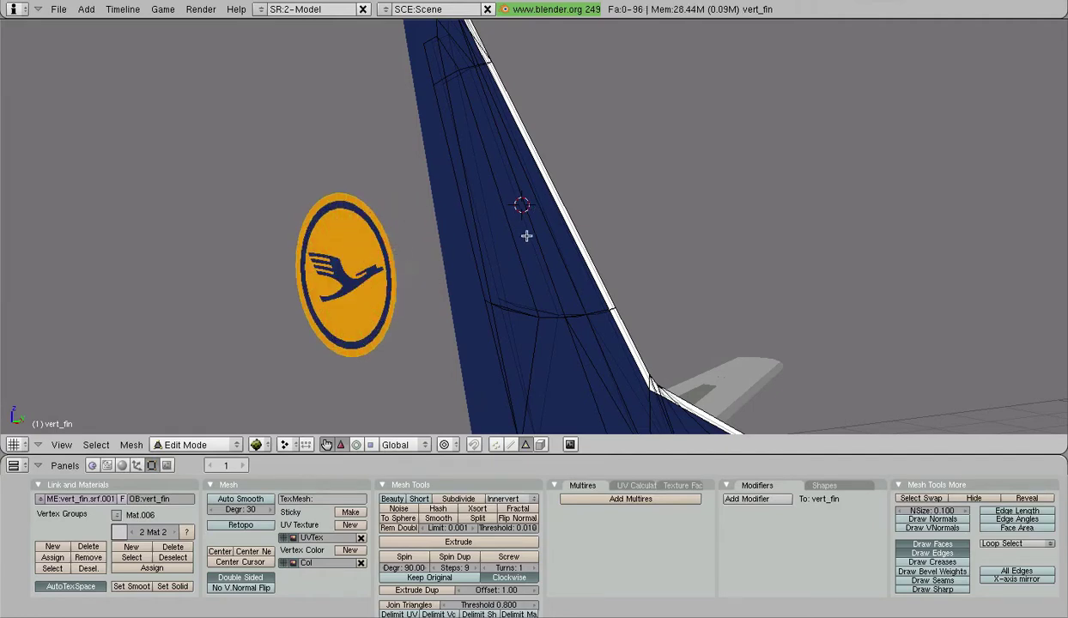
pyautogui.scroll(-3, 542, 182)
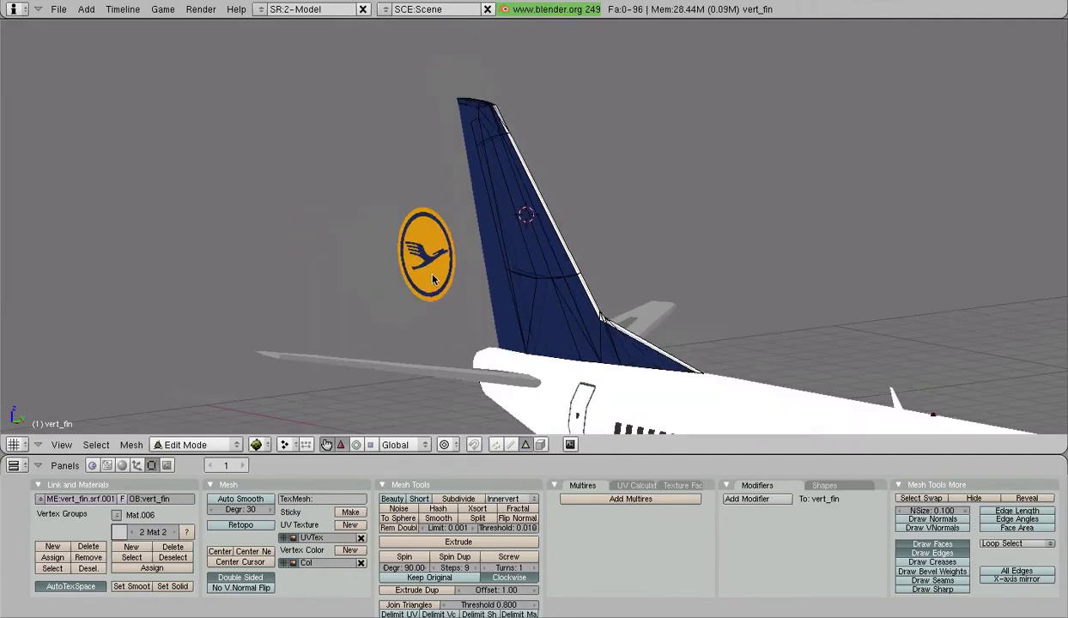
pyautogui.press('Tab')
pyautogui.rightClick(424, 268)
pyautogui.scroll(2, 492, 325)
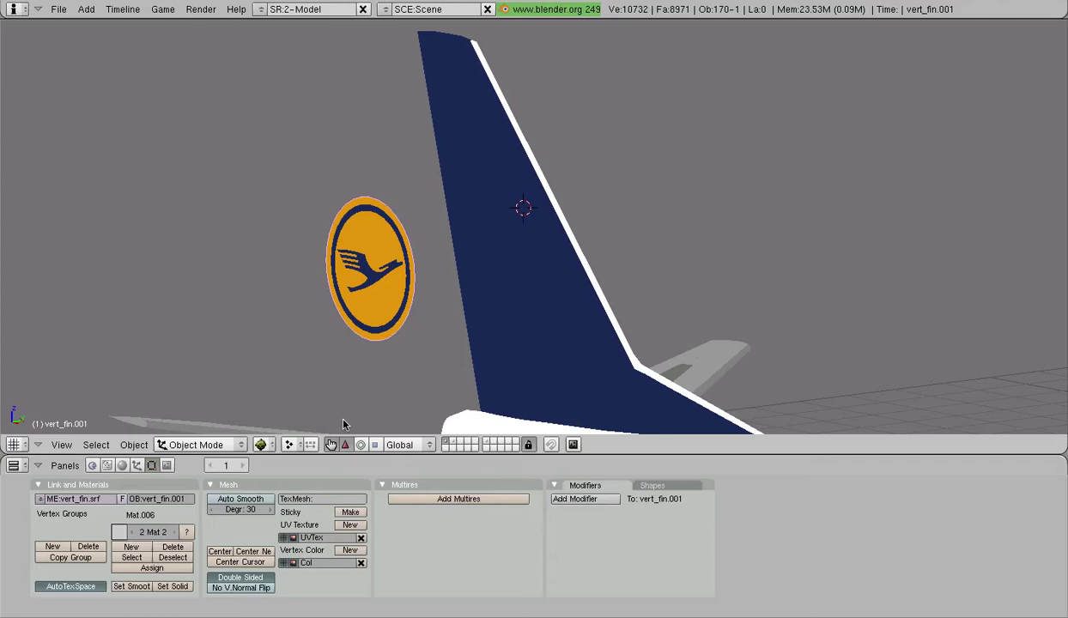
# - Rename the separated logo object as Logo_right in its transform properties
pyautogui.press('n')
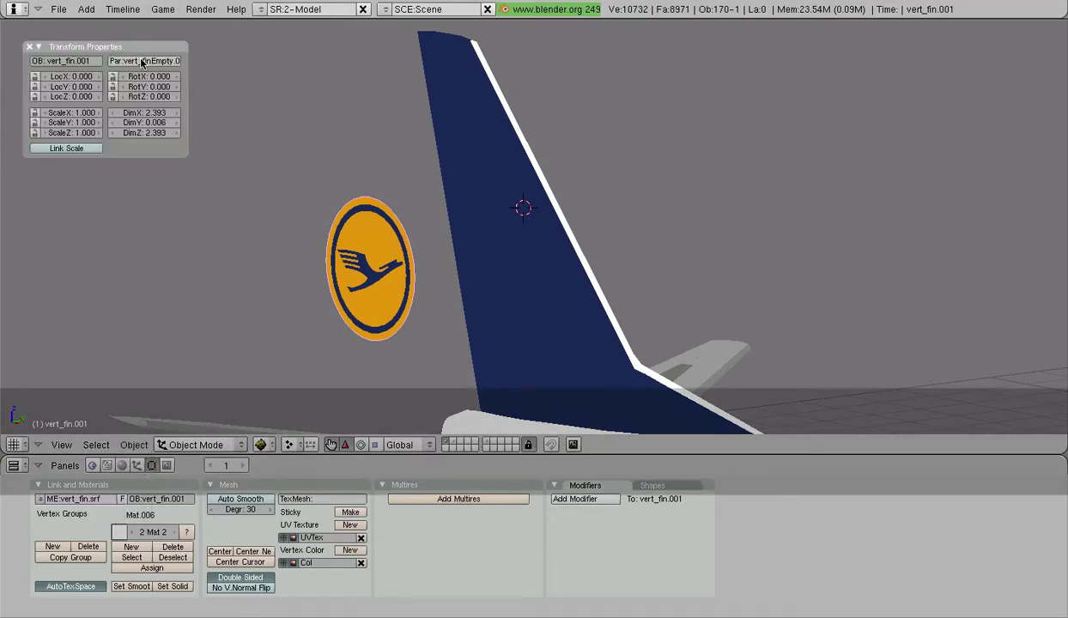
pyautogui.click(74, 60)
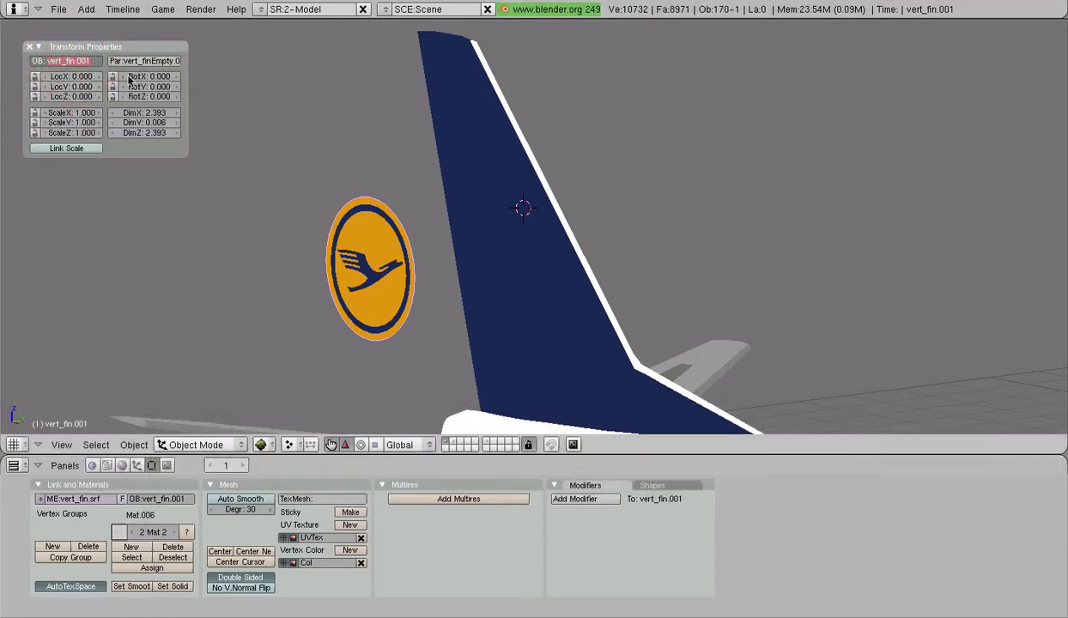
pyautogui.write('Logo')
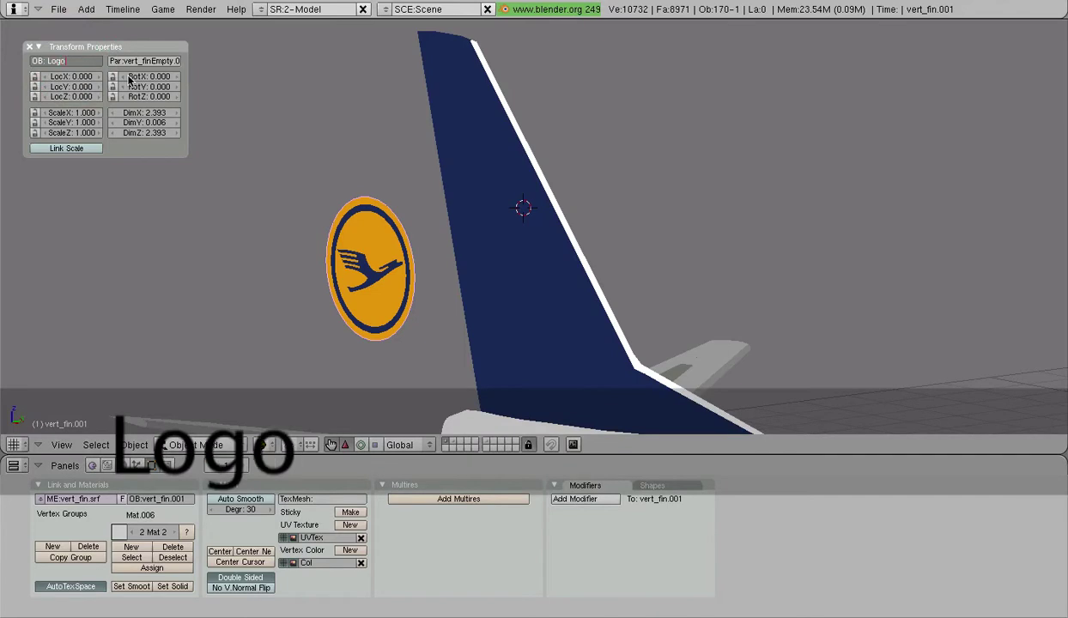
pyautogui.write('_right')
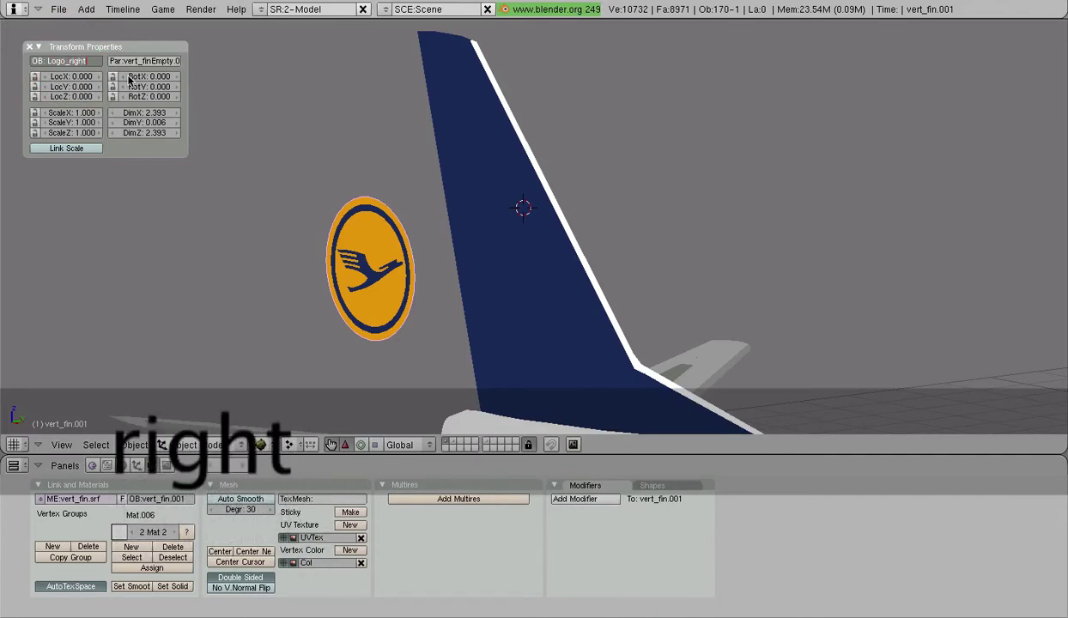
pyautogui.press('Return')
# - Try to clear the parent of the Logo_right object, check its position in front view, and undo the change
pyautogui.click(142, 61)
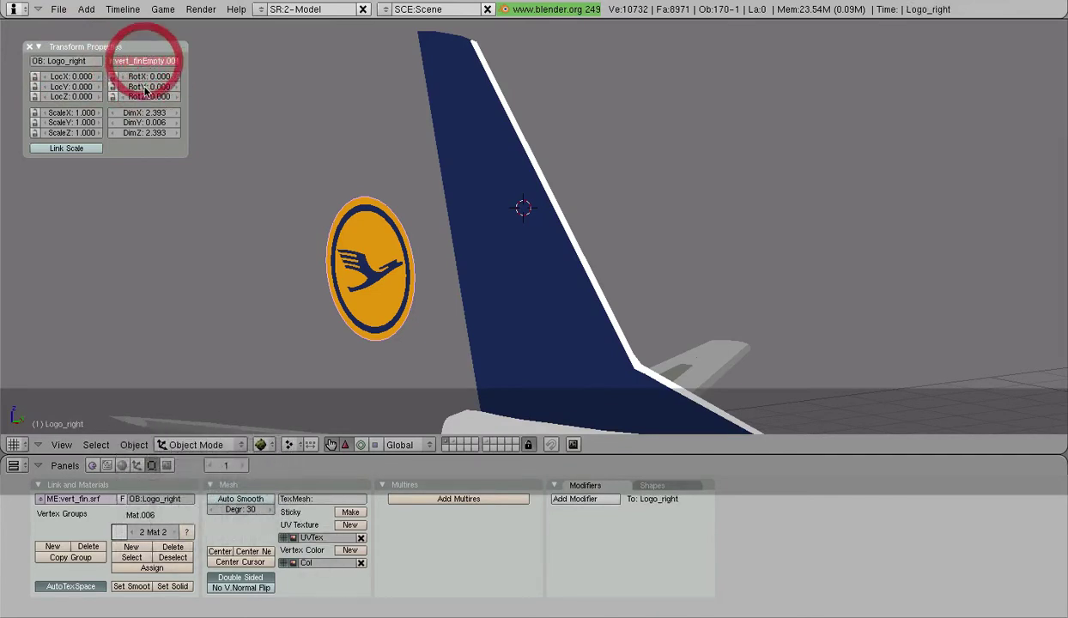
pyautogui.click(215, 137)
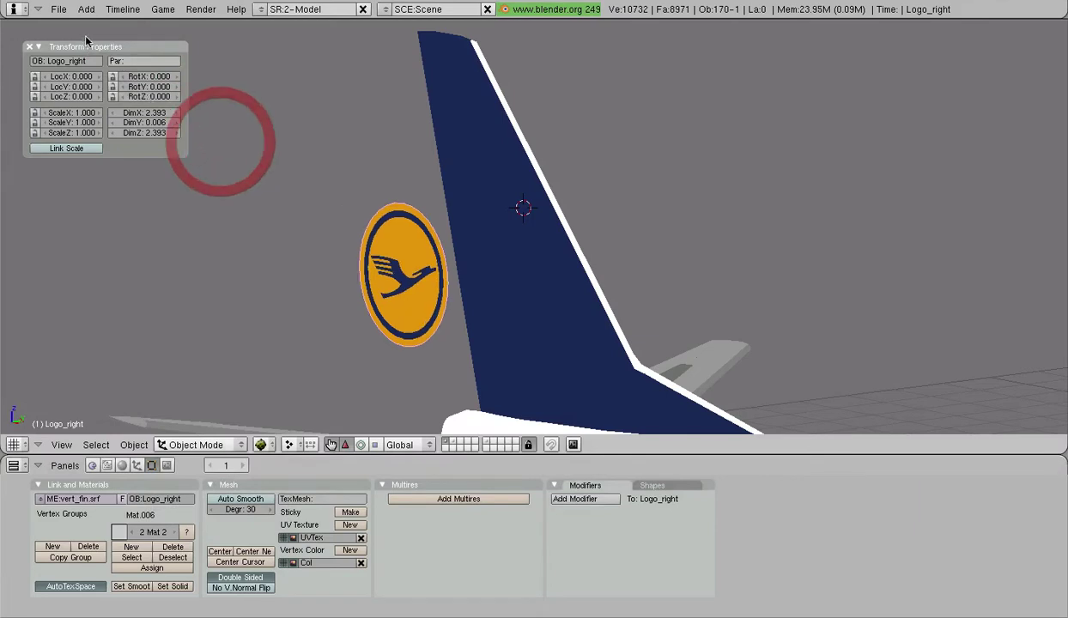
pyautogui.moveTo(444, 256); pyautogui.dragTo(627, 266, button='middle')
pyautogui.press('KP_1')
pyautogui.hotkey('ctrl', 'z')
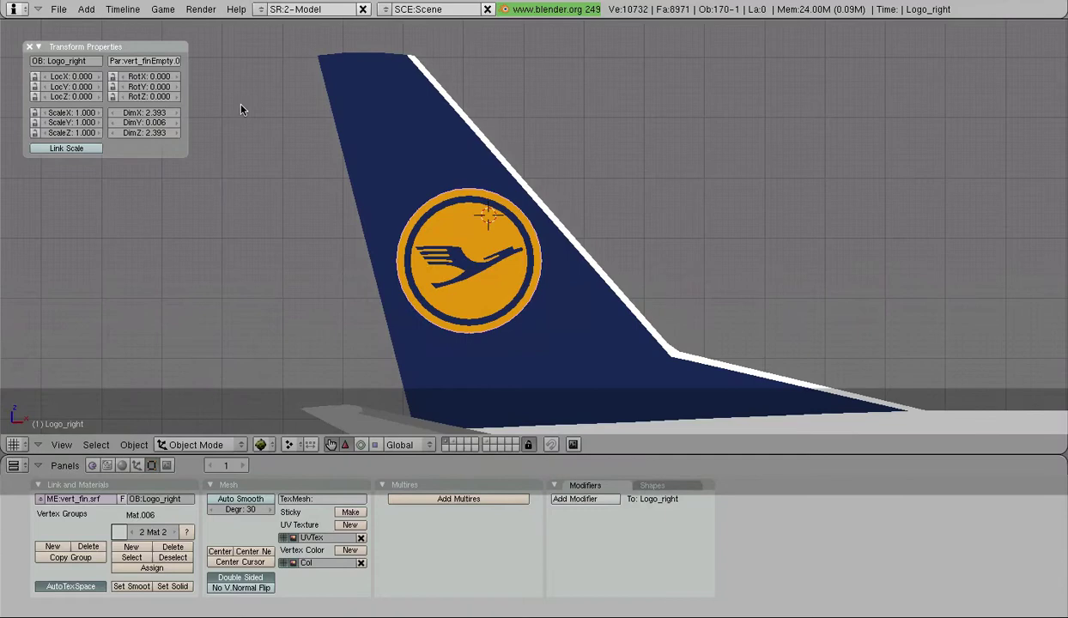
# - Deselect everything, select the Logo_right object, and open its mesh in Edit Mode in front view
pyautogui.scroll(2, 378, 193)
pyautogui.press('a')
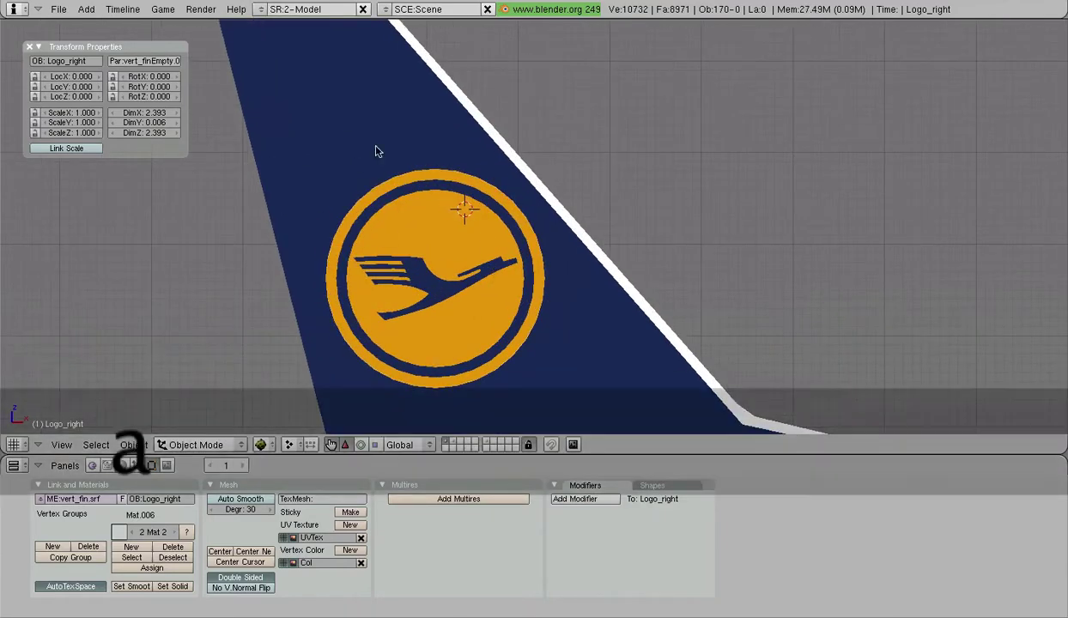
pyautogui.scroll(-2, 624, 222)
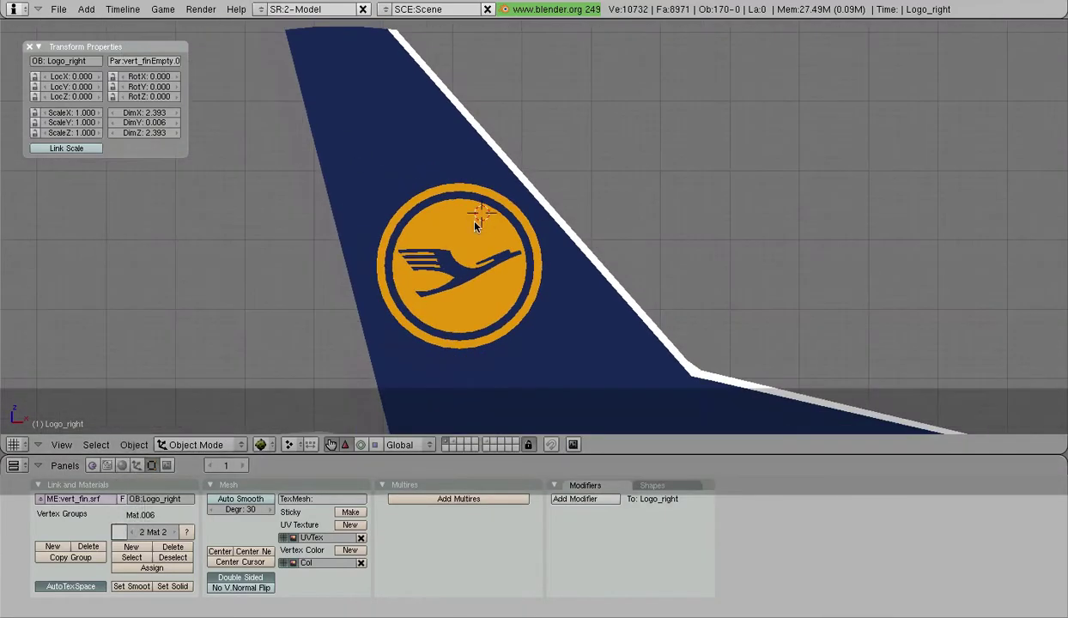
pyautogui.scroll(3, 618, 230)
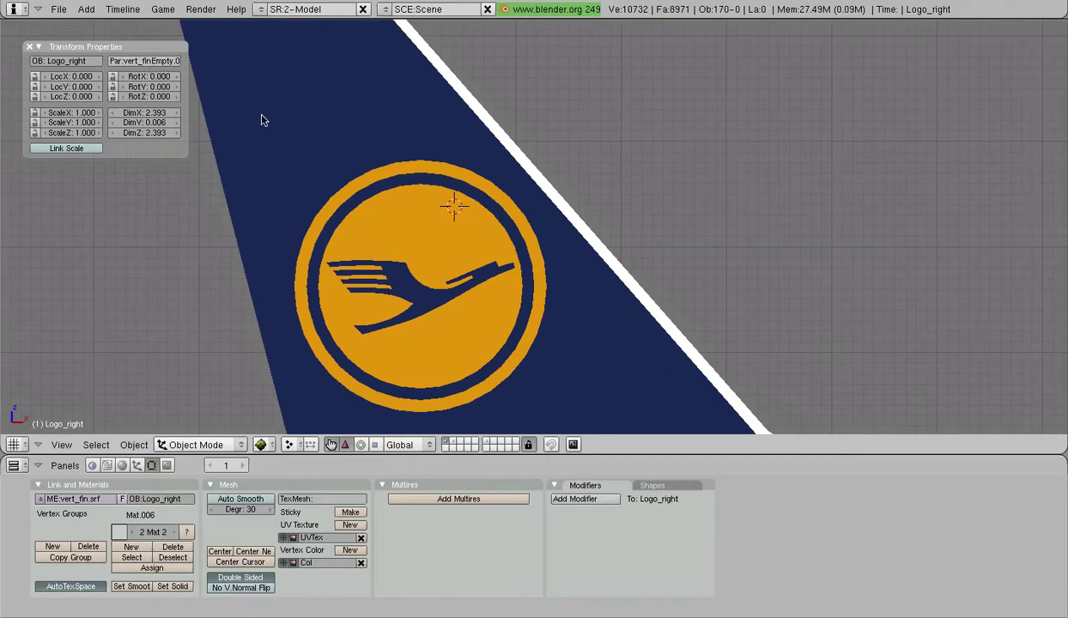
pyautogui.scroll(-2, 431, 248)
pyautogui.rightClick(442, 248)
pyautogui.scroll(-1, 481, 257)
pyautogui.press('Tab')
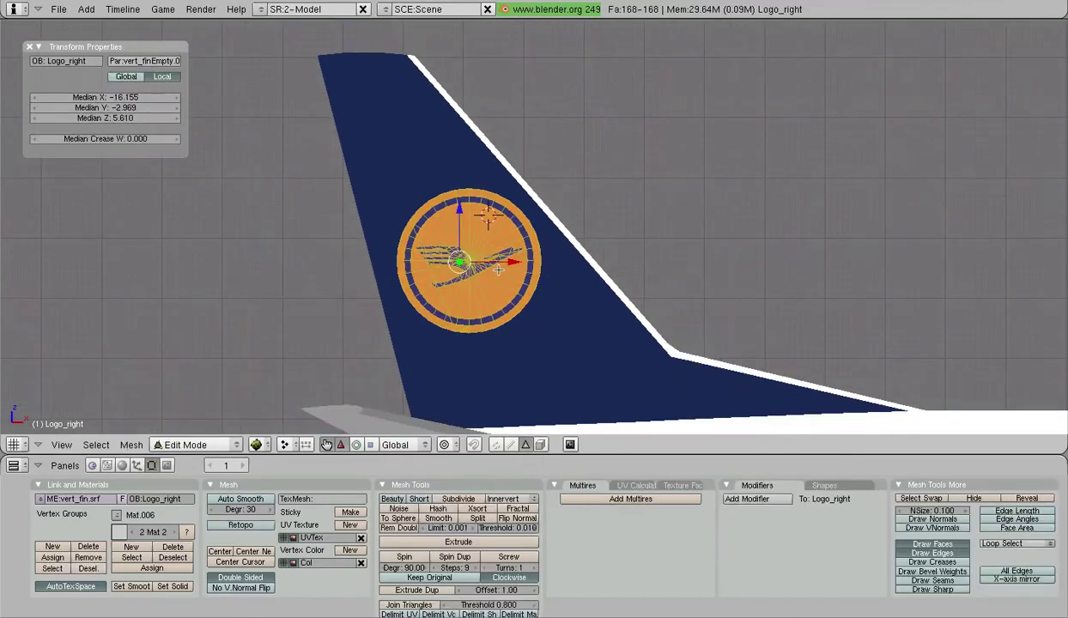
# - Deselect everything and select the yellow and blue ring faces just below the cut line's upper end on the logo disc
pyautogui.scroll(5, 467, 270)
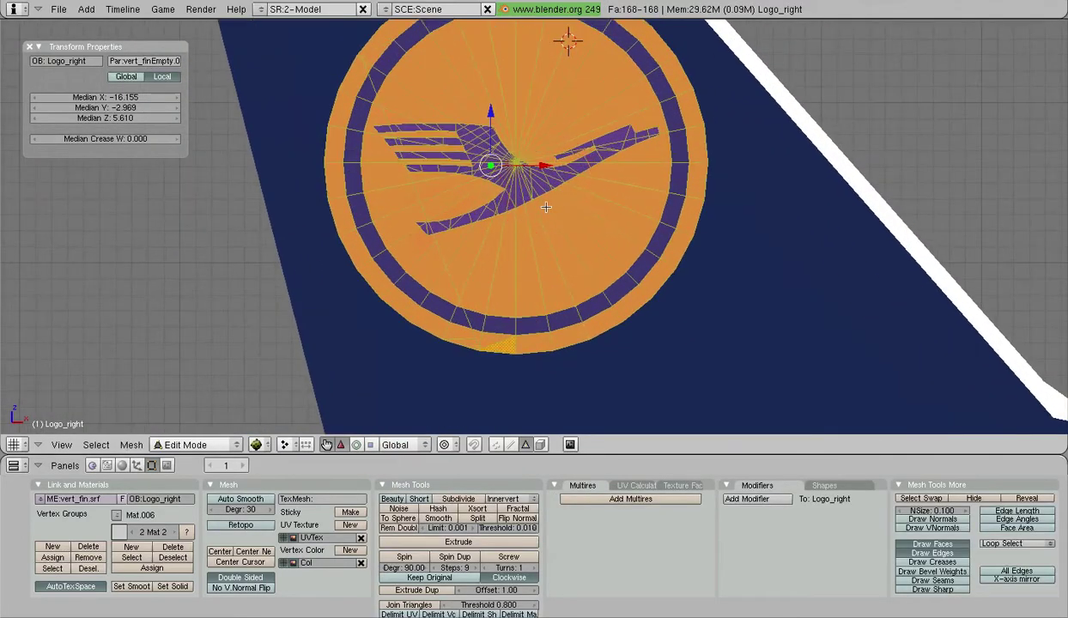
pyautogui.press('a')
pyautogui.rightClick(353, 55)
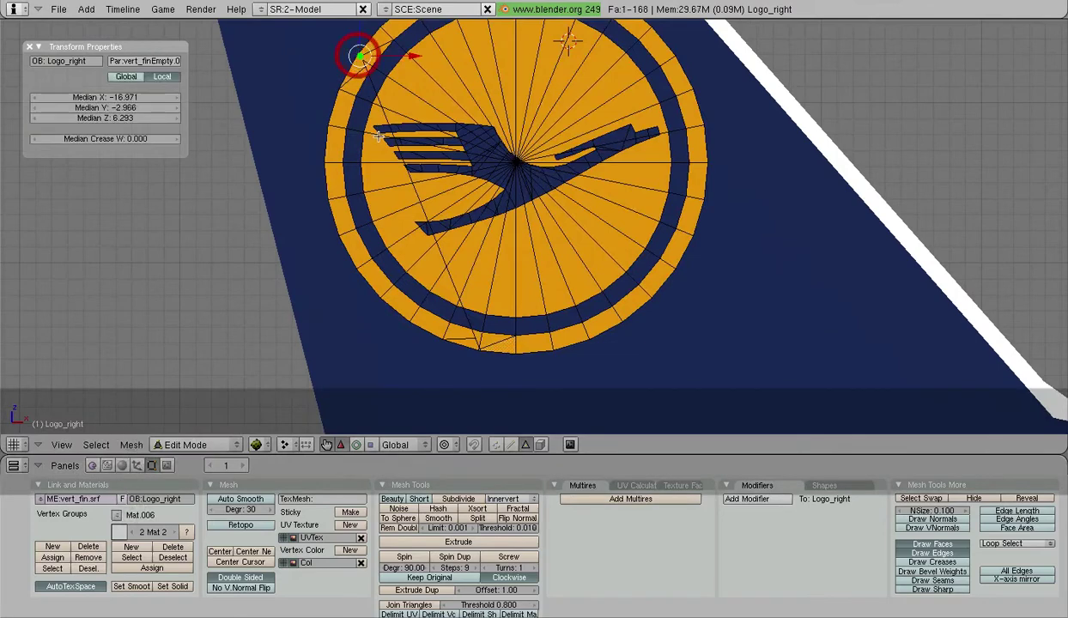
pyautogui.scroll(3, 464, 137)
pyautogui.keyDown('shift'); pyautogui.rightClick(444, 106); pyautogui.keyUp('shift')
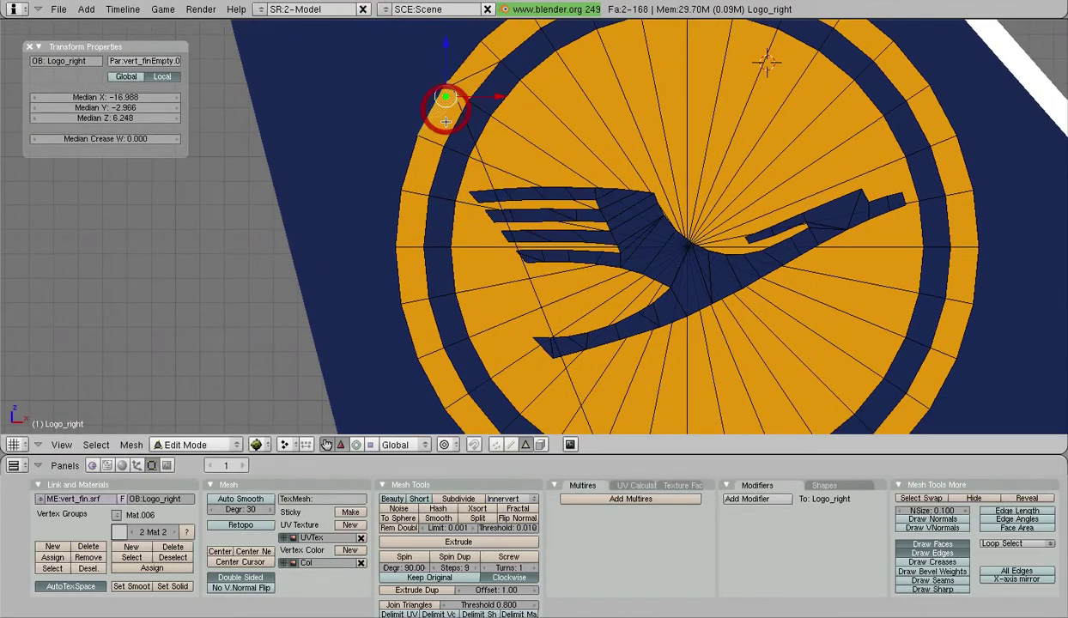
pyautogui.keyDown('shift'); pyautogui.rightClick(441, 129); pyautogui.keyUp('shift')
pyautogui.keyDown('shift'); pyautogui.rightClick(455, 136); pyautogui.keyUp('shift')
pyautogui.keyDown('shift'); pyautogui.rightClick(474, 151); pyautogui.keyUp('shift')
pyautogui.keyDown('shift'); pyautogui.rightClick(441, 166); pyautogui.keyUp('shift')
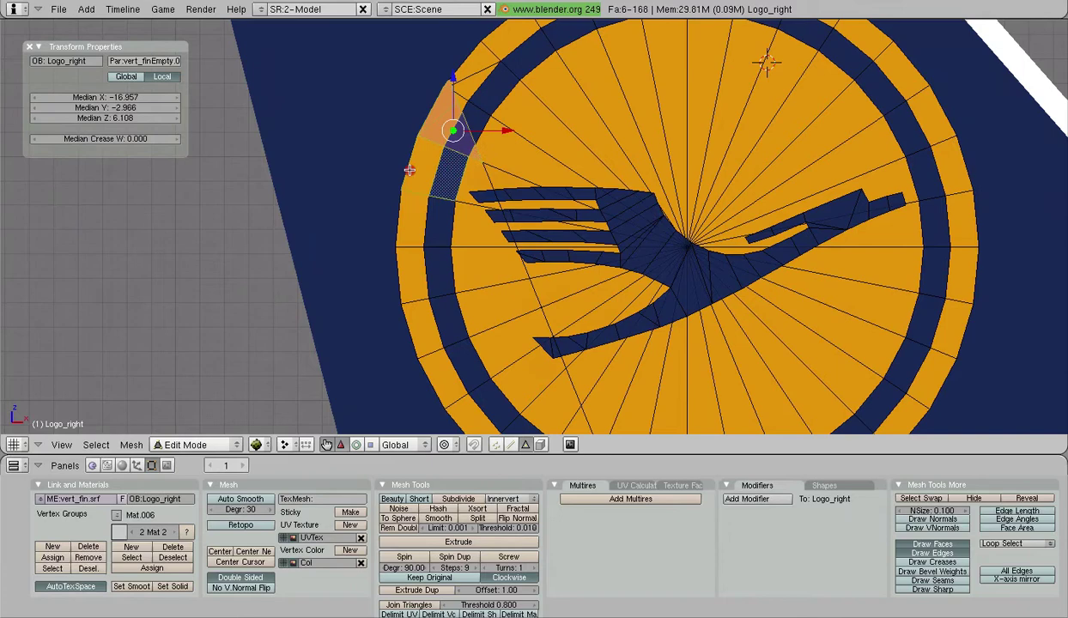
pyautogui.keyDown('shift'); pyautogui.rightClick(410, 169); pyautogui.keyUp('shift')
# - Add the disc's rear ring faces, the upper wing-feather tips and the adjoining yellow inner faces behind the cut line to the selection
pyautogui.scroll(-3, 411, 170)
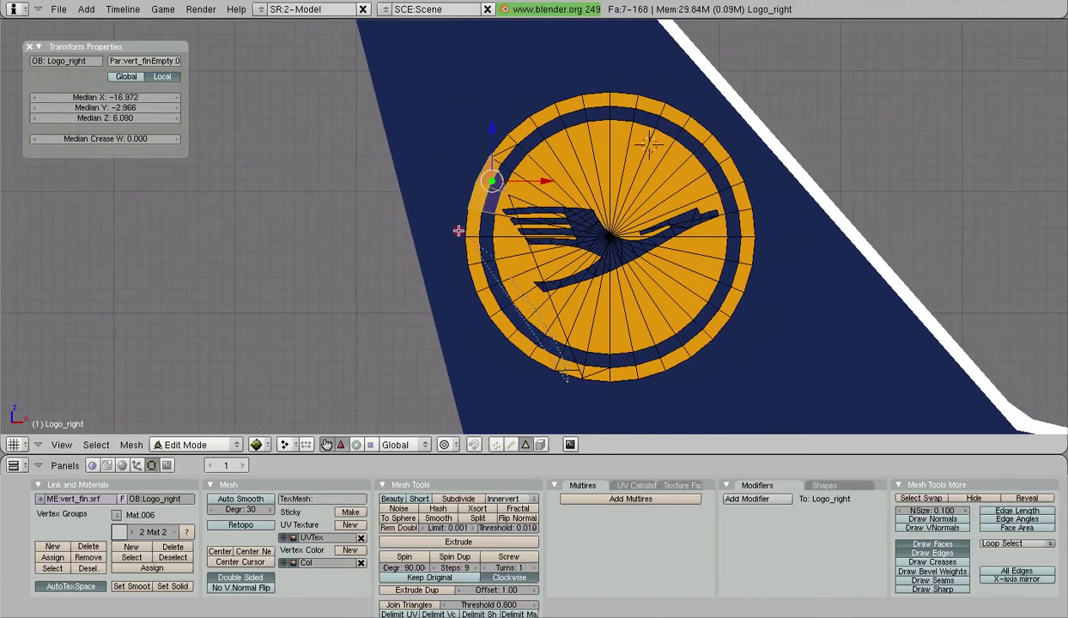
pyautogui.moveTo(458, 231)
pyautogui.keyDown('ctrl'); pyautogui.mouseDown()
pyautogui.moveTo(399, 293)
pyautogui.moveTo(391, 271)
pyautogui.mouseUp(); pyautogui.keyUp('ctrl')
pyautogui.scroll(3, 489, 320)
pyautogui.scroll(5, 390, 271)
pyautogui.keyDown('ctrl'); pyautogui.moveTo(380, 155); pyautogui.dragTo(380, 156); pyautogui.keyUp('ctrl')
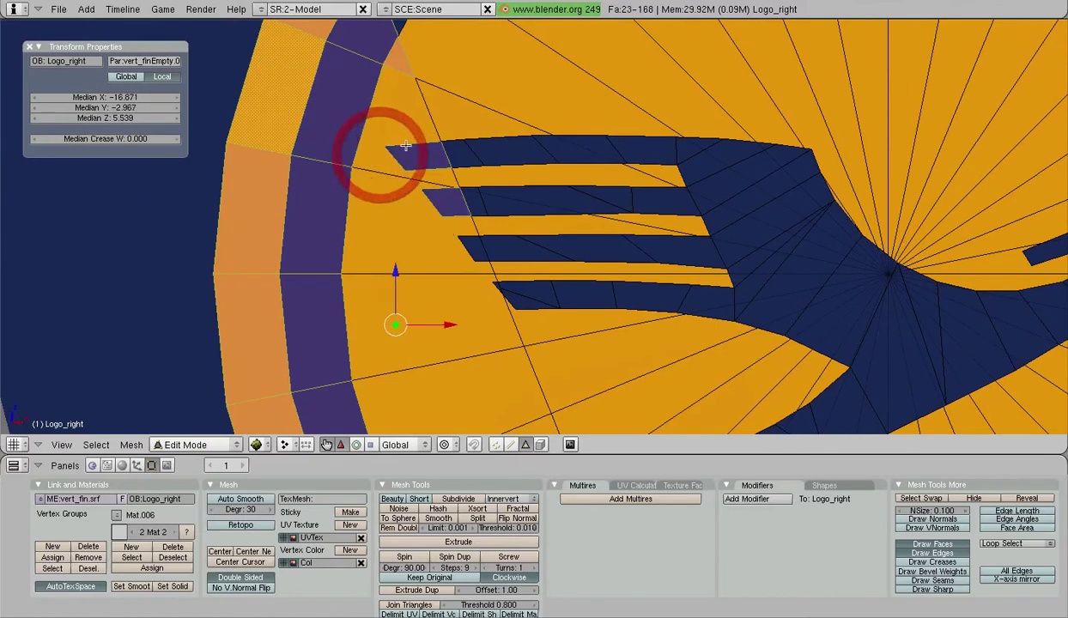
pyautogui.keyDown('shift'); pyautogui.rightClick(411, 129); pyautogui.keyUp('shift')
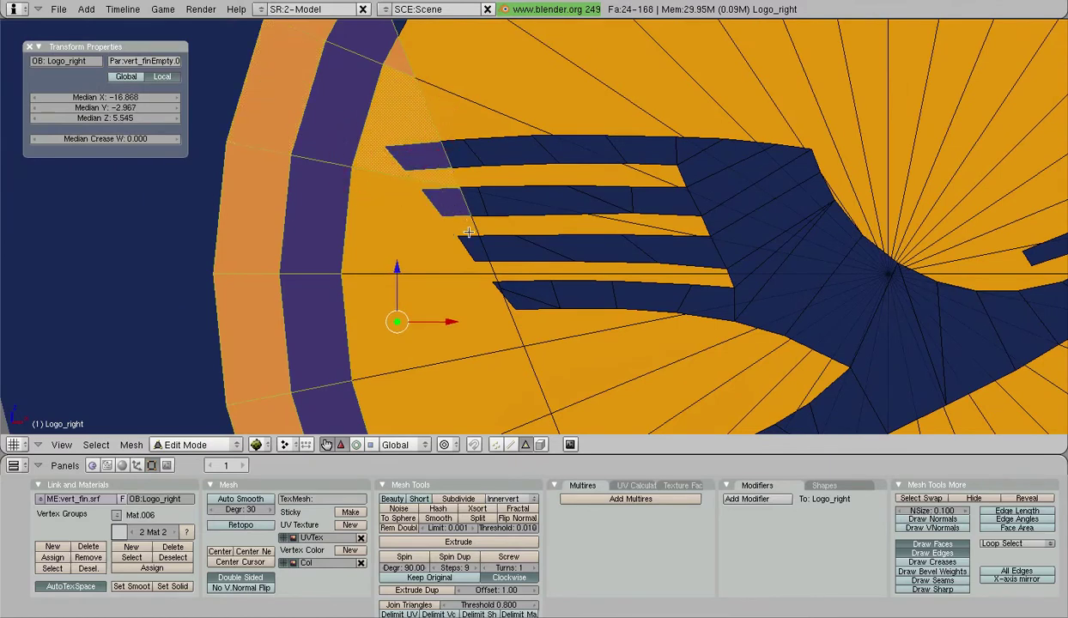
pyautogui.press('b')
pyautogui.press('b')
pyautogui.moveTo(467, 231); pyautogui.dragTo(432, 221)
pyautogui.press('Escape')
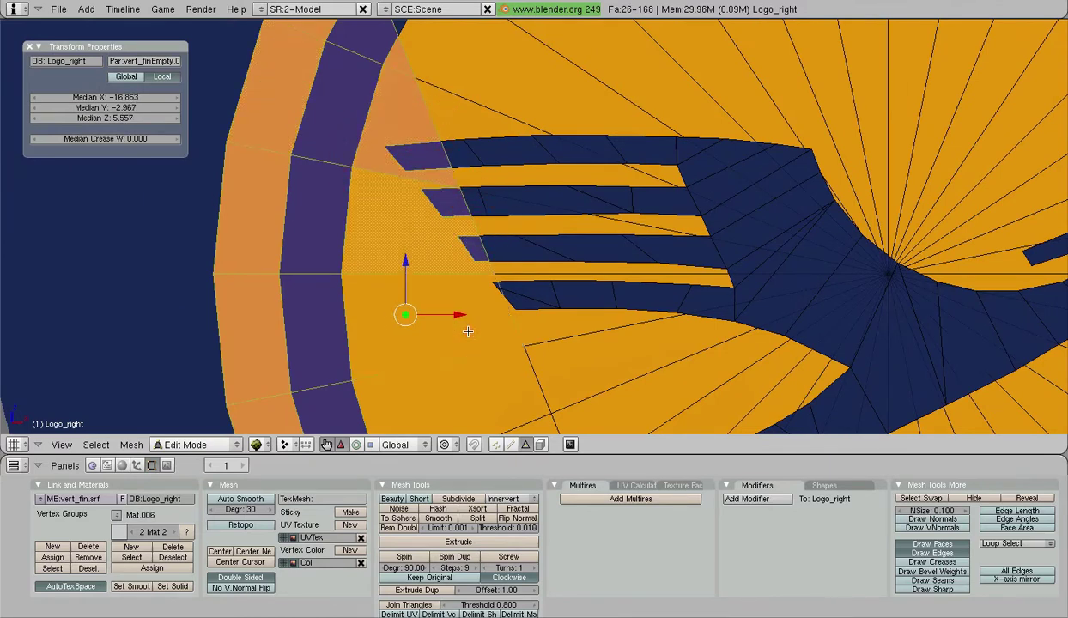
# - Extend the selection with the yellow inner faces behind the cut line down to the disc's lower ring
pyautogui.keyDown('shift'); pyautogui.rightClick(468, 332); pyautogui.keyUp('shift')
pyautogui.keyDown('shift'); pyautogui.moveTo(491, 380); pyautogui.dragTo(460, 142, button='middle'); pyautogui.keyUp('shift')
pyautogui.keyDown('shift'); pyautogui.rightClick(460, 176); pyautogui.keyUp('shift')
pyautogui.keyDown('shift'); pyautogui.rightClick(485, 242); pyautogui.keyUp('shift')
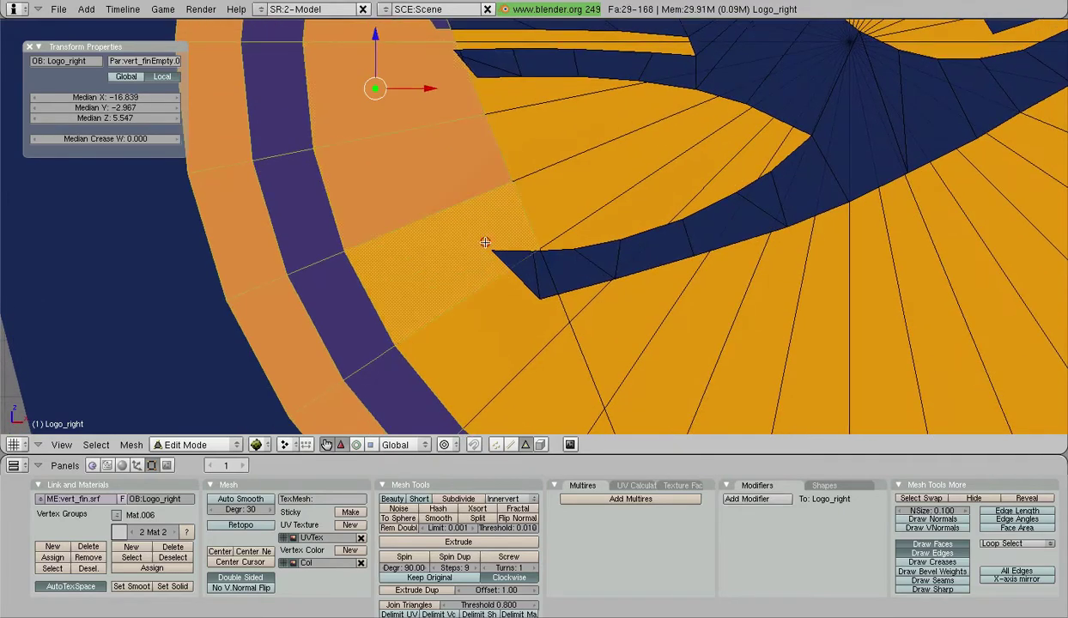
pyautogui.press('b')
pyautogui.press('b')
pyautogui.click(483, 323)
pyautogui.press('Escape')
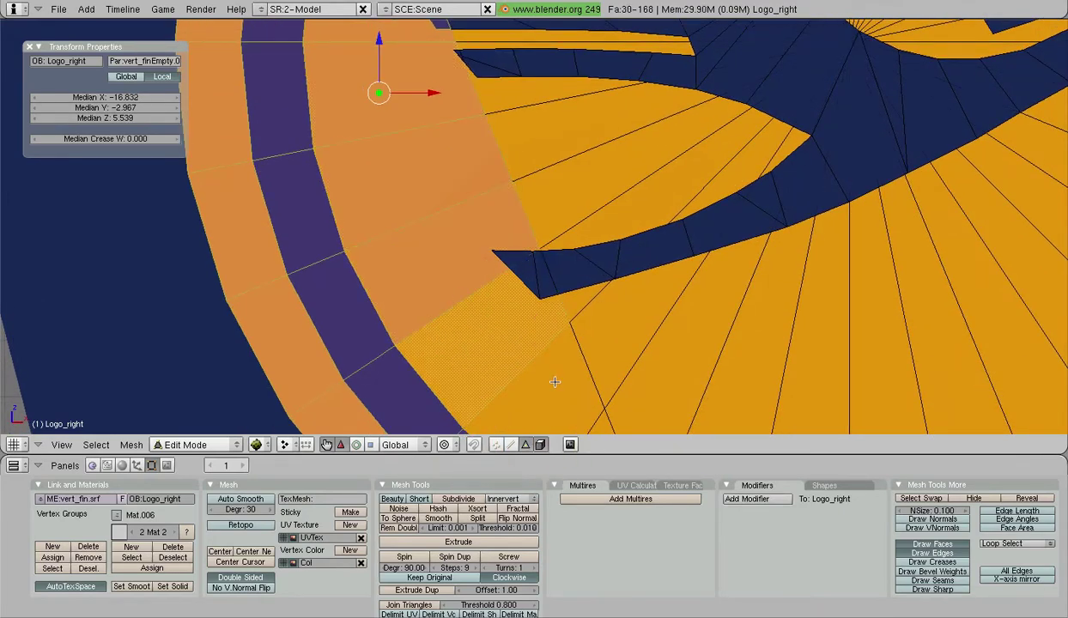
pyautogui.keyDown('shift'); pyautogui.rightClick(555, 382); pyautogui.keyUp('shift')
pyautogui.keyDown('shift'); pyautogui.moveTo(556, 369); pyautogui.dragTo(471, 130, button='middle'); pyautogui.keyUp('shift')
pyautogui.keyDown('shift'); pyautogui.rightClick(501, 232); pyautogui.keyUp('shift')
pyautogui.keyDown('shift'); pyautogui.rightClick(569, 313); pyautogui.keyUp('shift')
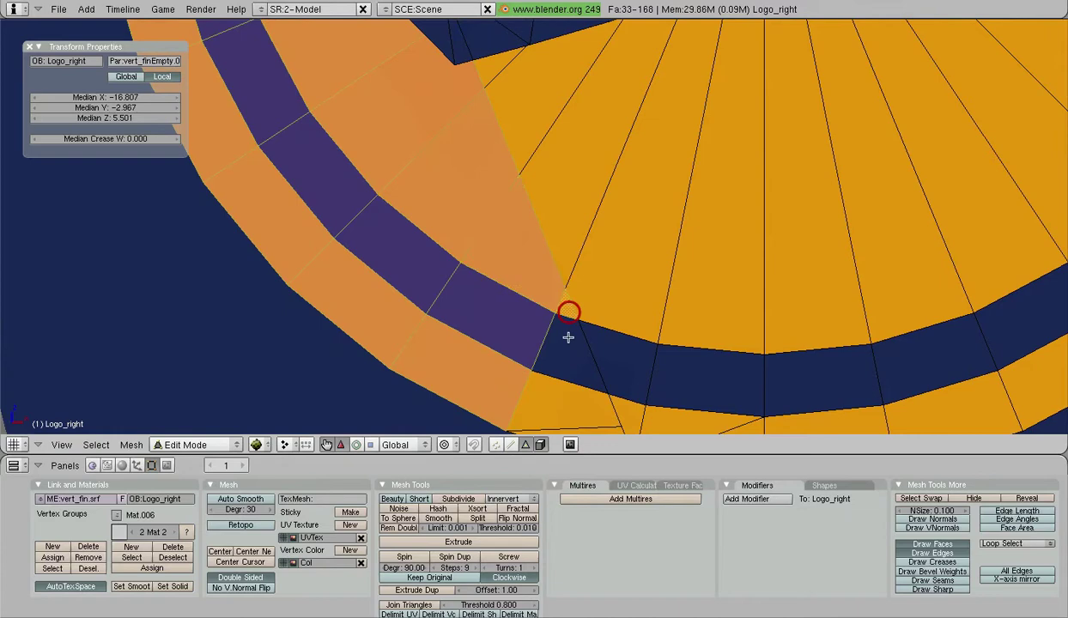
# - Add the remaining small faces behind the cut line in the disc's lower part to the selection
pyautogui.keyDown('shift'); pyautogui.rightClick(569, 340); pyautogui.keyUp('shift')
pyautogui.keyDown('shift'); pyautogui.moveTo(567, 337); pyautogui.dragTo(785, 474, button='middle'); pyautogui.keyUp('shift')
pyautogui.keyDown('shift'); pyautogui.rightClick(456, 131); pyautogui.keyUp('shift')
pyautogui.keyDown('shift'); pyautogui.rightClick(483, 168); pyautogui.keyUp('shift')
pyautogui.keyDown('shift'); pyautogui.rightClick(532, 188); pyautogui.keyUp('shift')
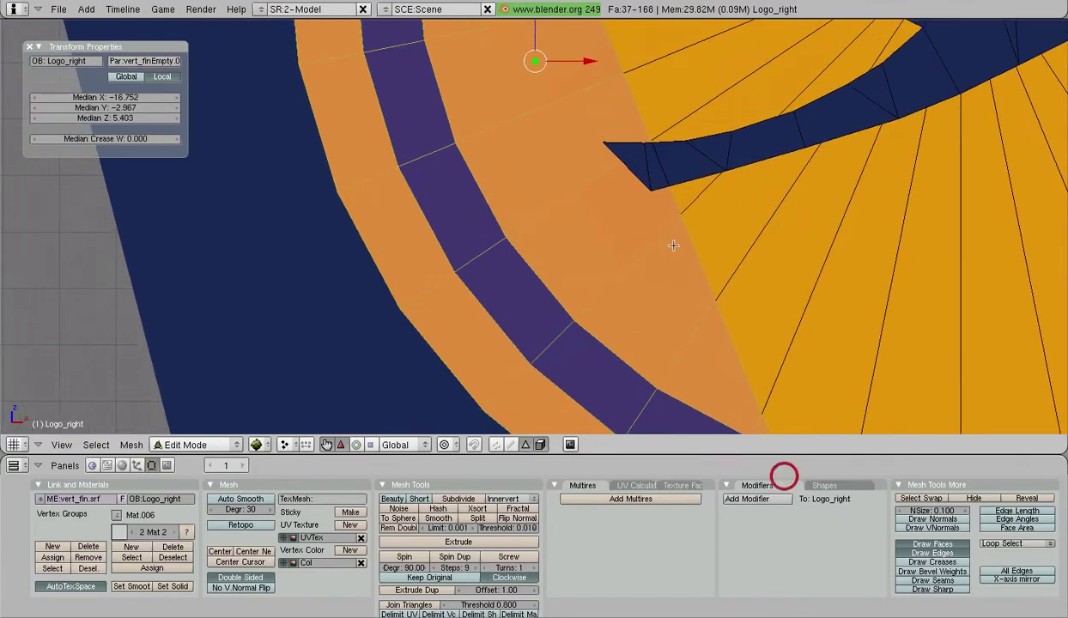
# - Add the crane's lower tip faces and the third feather's tip behind the cut line to the selection
pyautogui.keyDown('shift'); pyautogui.rightClick(652, 166); pyautogui.keyUp('shift')
pyautogui.keyDown('shift'); pyautogui.rightClick(633, 153); pyautogui.keyUp('shift')
pyautogui.keyDown('shift'); pyautogui.moveTo(613, 90); pyautogui.dragTo(637, 374, button='middle'); pyautogui.keyUp('shift')
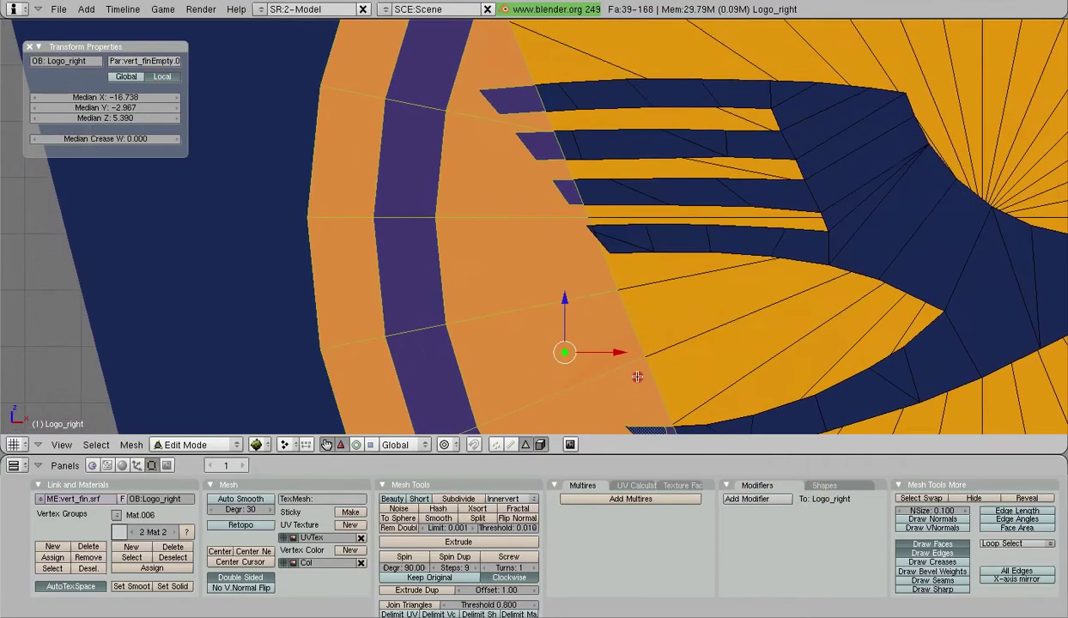
pyautogui.keyDown('shift'); pyautogui.rightClick(564, 187); pyautogui.keyUp('shift')
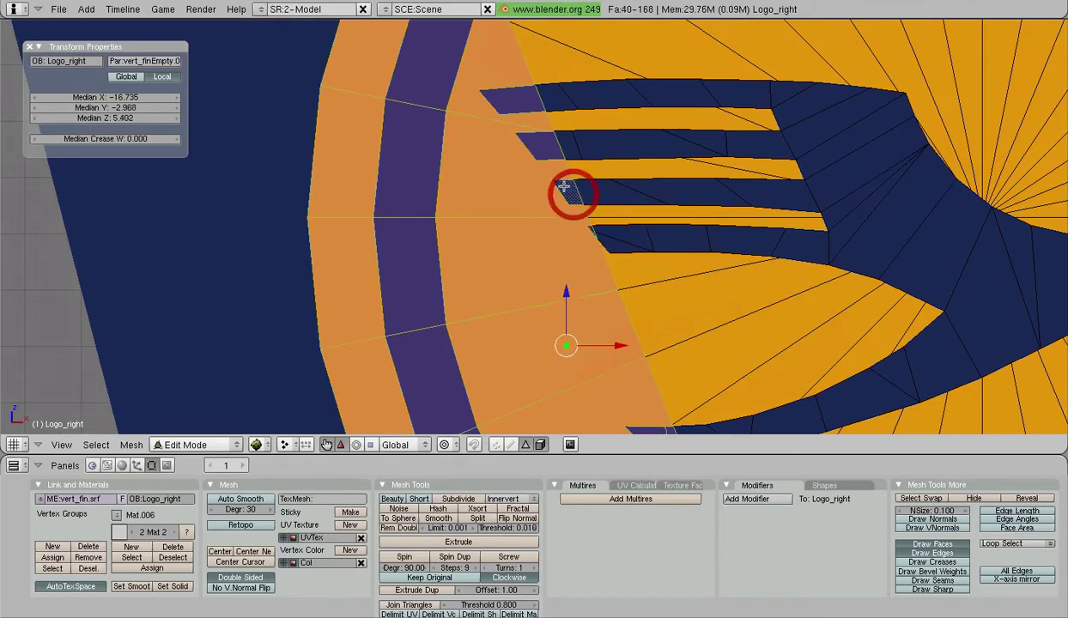
pyautogui.scroll(4, 540, 139)
pyautogui.keyDown('shift'); pyautogui.moveTo(541, 129); pyautogui.dragTo(545, 326, button='middle'); pyautogui.keyUp('shift')
pyautogui.scroll(-3, 546, 326)
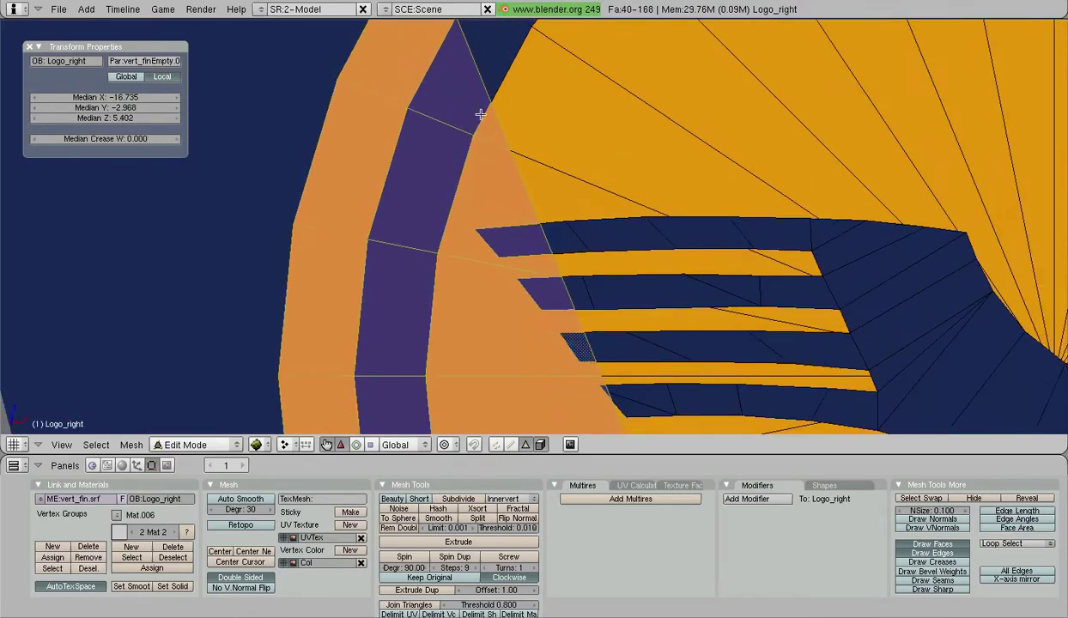
pyautogui.keyDown('shift'); pyautogui.moveTo(479, 114); pyautogui.dragTo(401, 101, button='middle'); pyautogui.keyUp('shift')
pyautogui.scroll(-8, 526, 222)
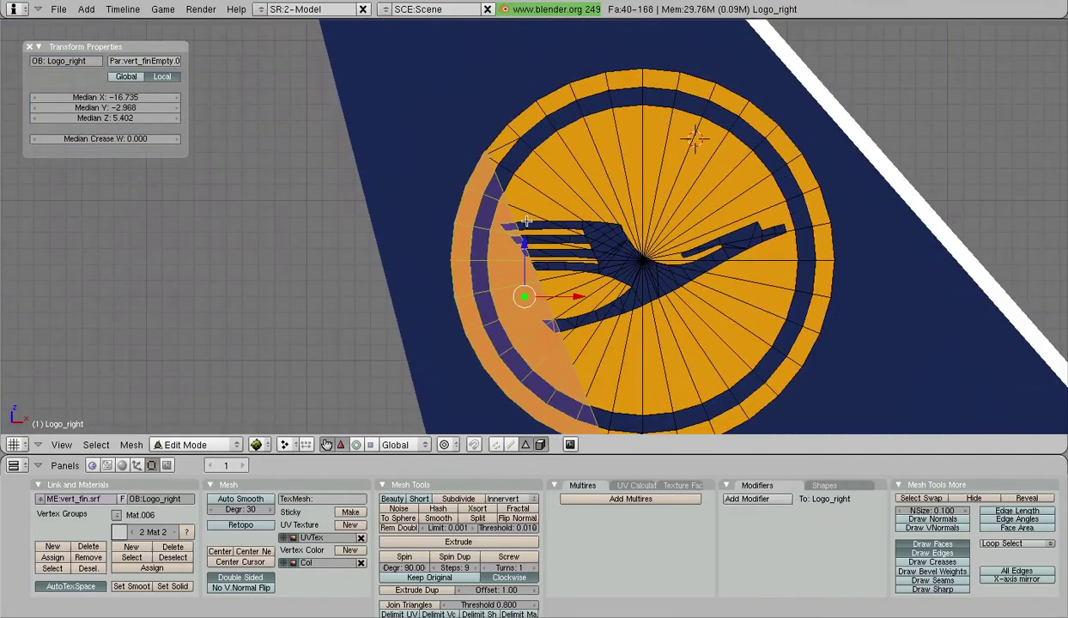
# - Separate the selected disc segment into its own object and return to Object Mode
pyautogui.press('p')
pyautogui.click(526, 222)
pyautogui.scroll(-3, 576, 238)
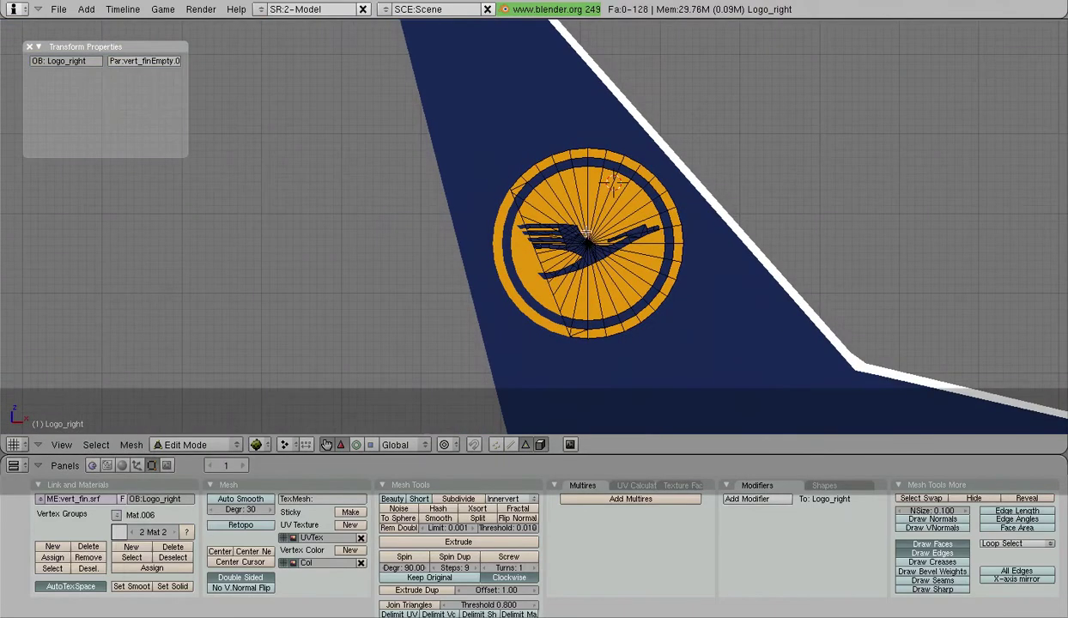
pyautogui.scroll(-4, 586, 233)
pyautogui.moveTo(577, 250); pyautogui.dragTo(369, 344, button='middle')
pyautogui.press('Tab')
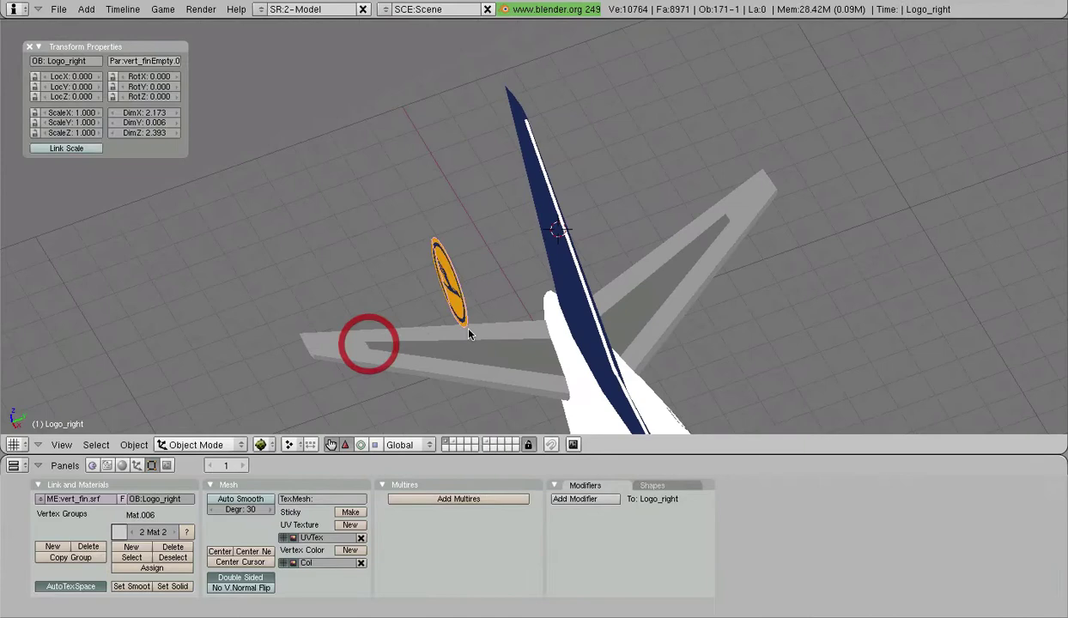
# - Select the two logo pieces one after the other to check how the disc is divided
pyautogui.scroll(3, 454, 317)
pyautogui.keyDown('shift'); pyautogui.moveTo(455, 314); pyautogui.dragTo(710, 176, button='middle'); pyautogui.keyUp('shift')
pyautogui.scroll(4, 708, 189)
pyautogui.rightClick(721, 144)
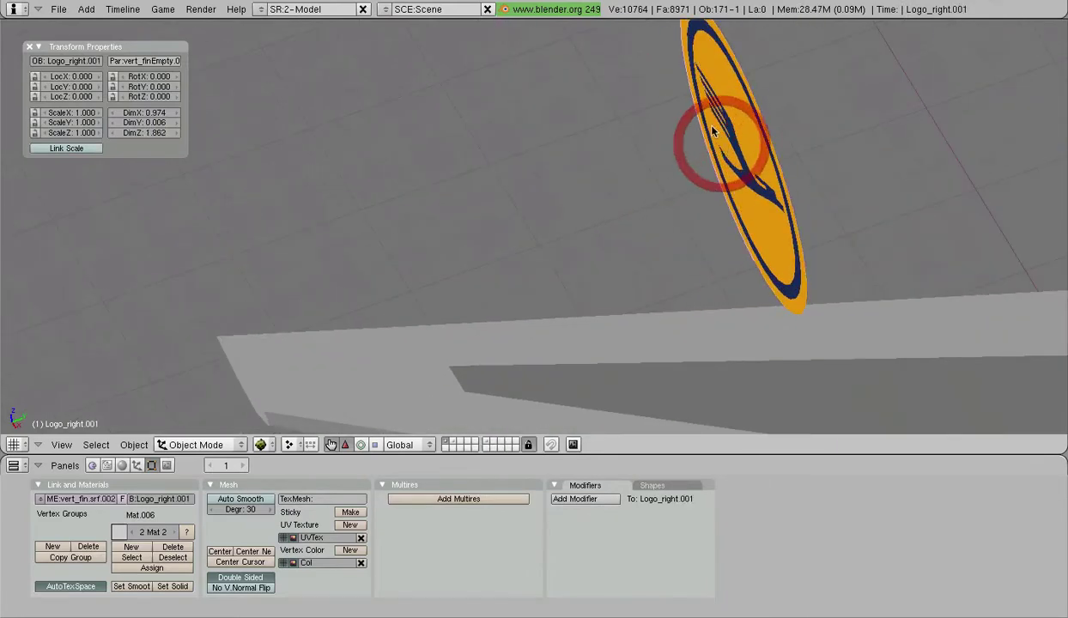
pyautogui.rightClick(724, 121)
pyautogui.moveTo(725, 121); pyautogui.dragTo(908, 186, button='middle')
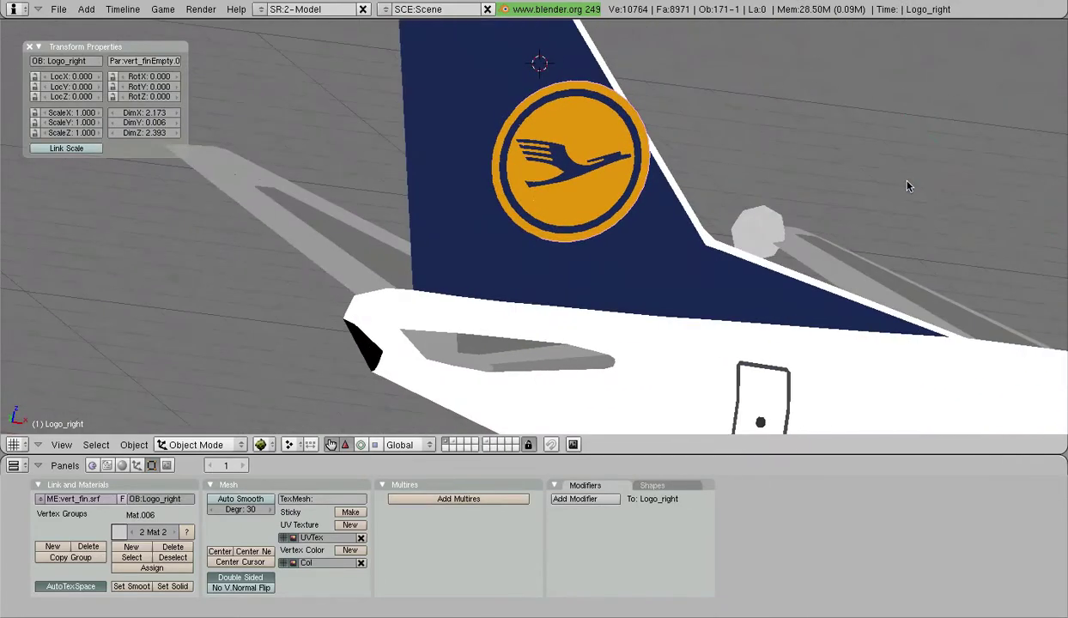
pyautogui.scroll(3, 908, 186)
pyautogui.rightClick(469, 157)
pyautogui.scroll(-3, 470, 157)
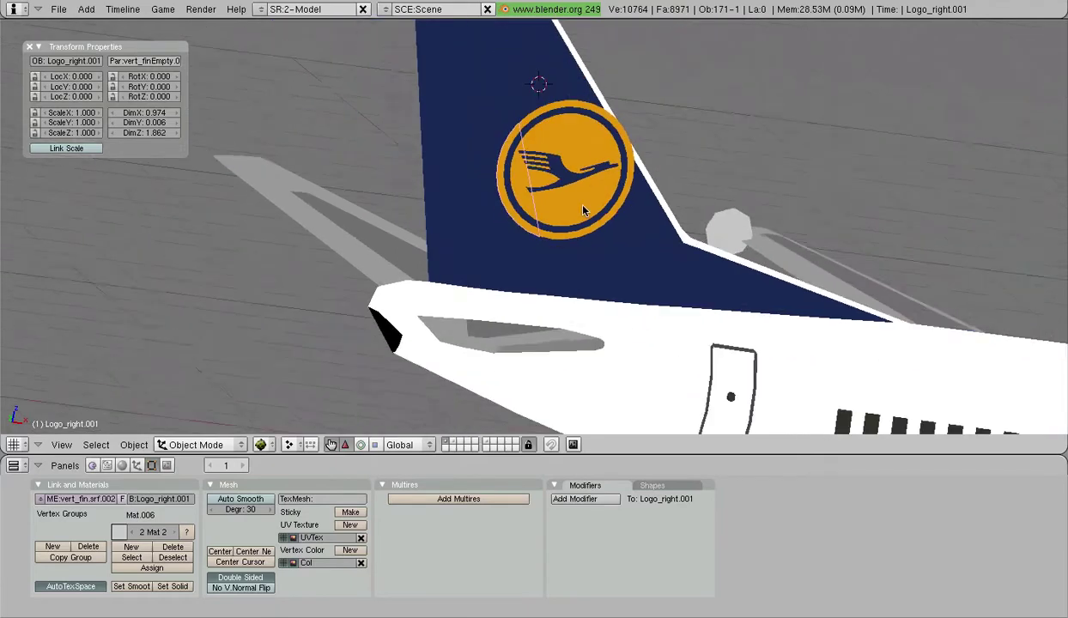
# - Select both logo pieces and move them along the Y axis close to the fin, to a LocY of about 2.687
pyautogui.moveTo(582, 211); pyautogui.dragTo(471, 102, button='middle')
pyautogui.rightClick(592, 206)
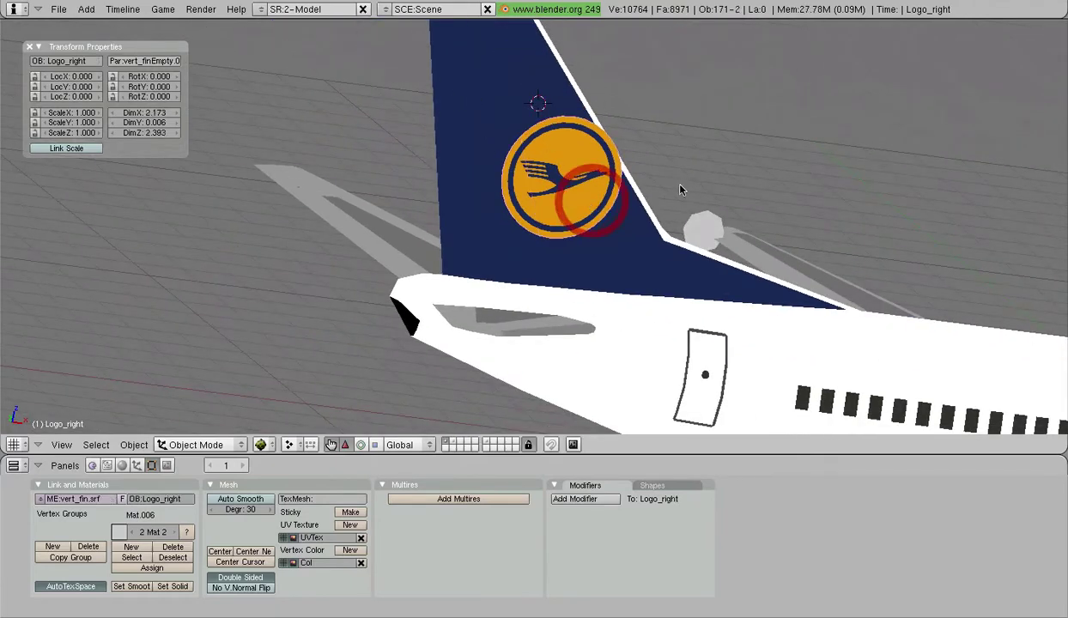
pyautogui.press('KP_3')
pyautogui.scroll(-5, 662, 190)
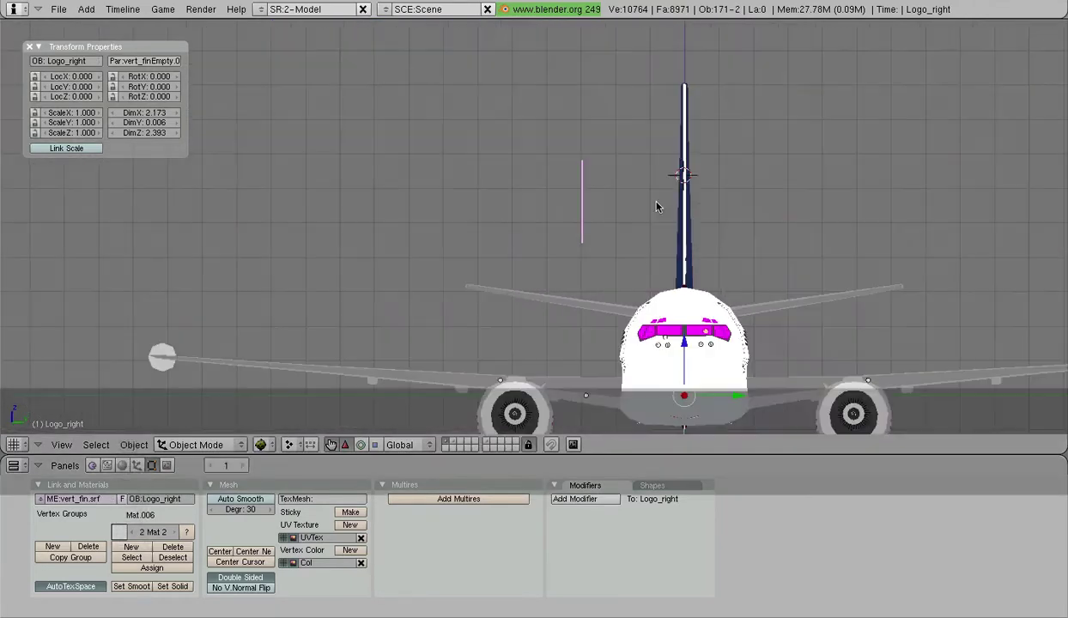
pyautogui.scroll(2, 645, 282)
pyautogui.scroll(3, 645, 278)
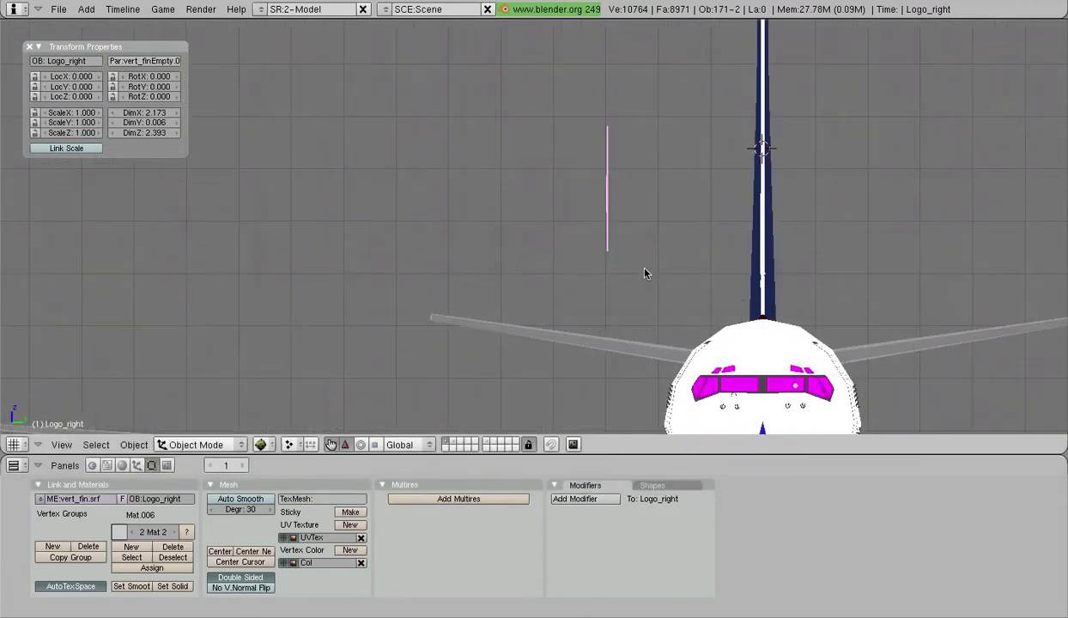
pyautogui.keyDown('shift'); pyautogui.moveTo(673, 268); pyautogui.dragTo(510, 184, button='middle'); pyautogui.keyUp('shift')
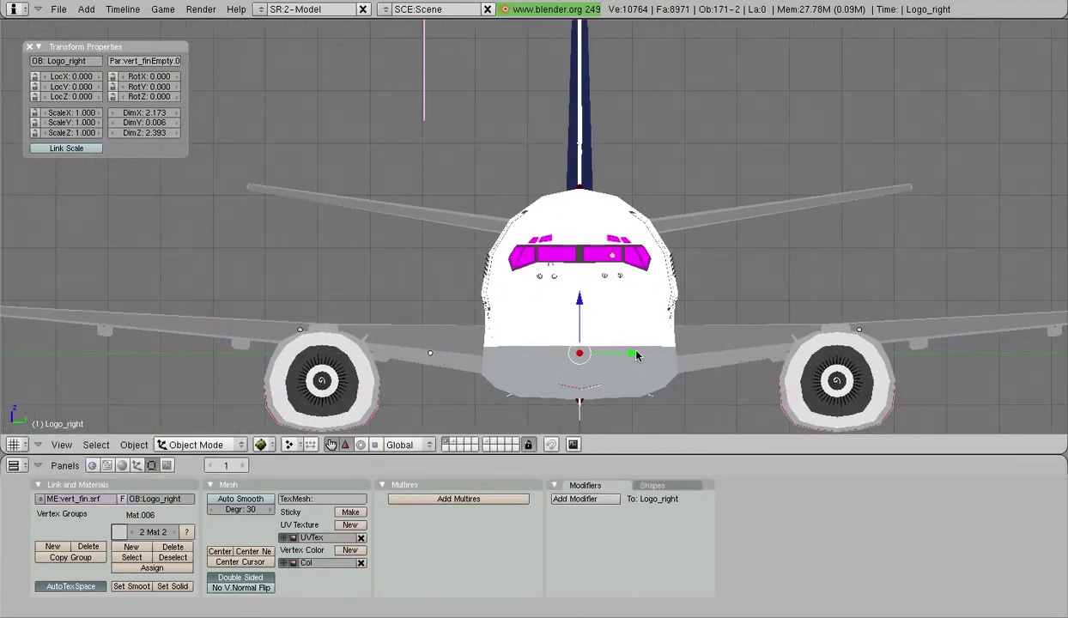
pyautogui.moveTo(636, 354); pyautogui.dragTo(778, 363)
pyautogui.keyDown('shift'); pyautogui.moveTo(705, 224); pyautogui.dragTo(713, 358, button='middle'); pyautogui.keyUp('shift')
pyautogui.scroll(3, 601, 236)
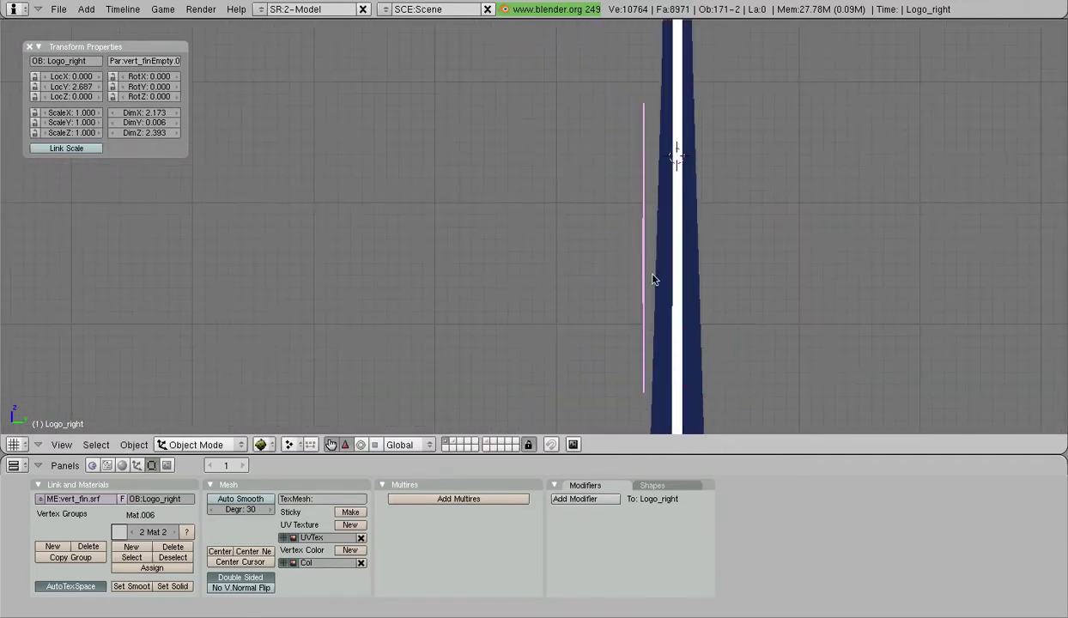
# - Select only the larger Logo_right piece and inspect its position against the fin from several angles
pyautogui.scroll(-7, 695, 333)
pyautogui.moveTo(533, 304); pyautogui.dragTo(741, 348, button='middle')
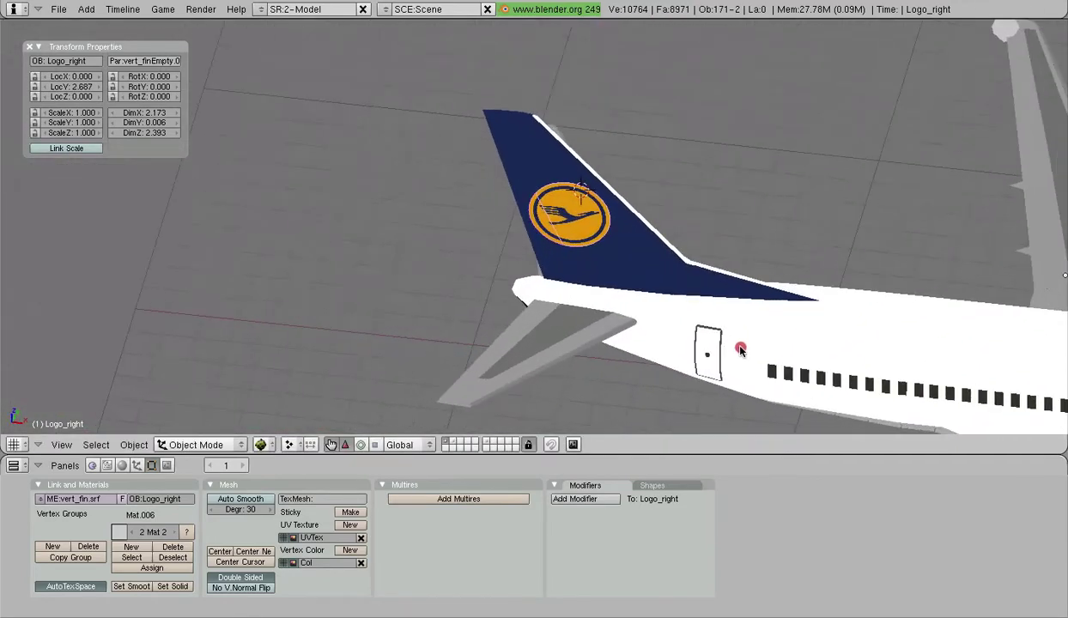
pyautogui.scroll(4, 615, 292)
pyautogui.rightClick(615, 296)
pyautogui.rightClick(639, 221)
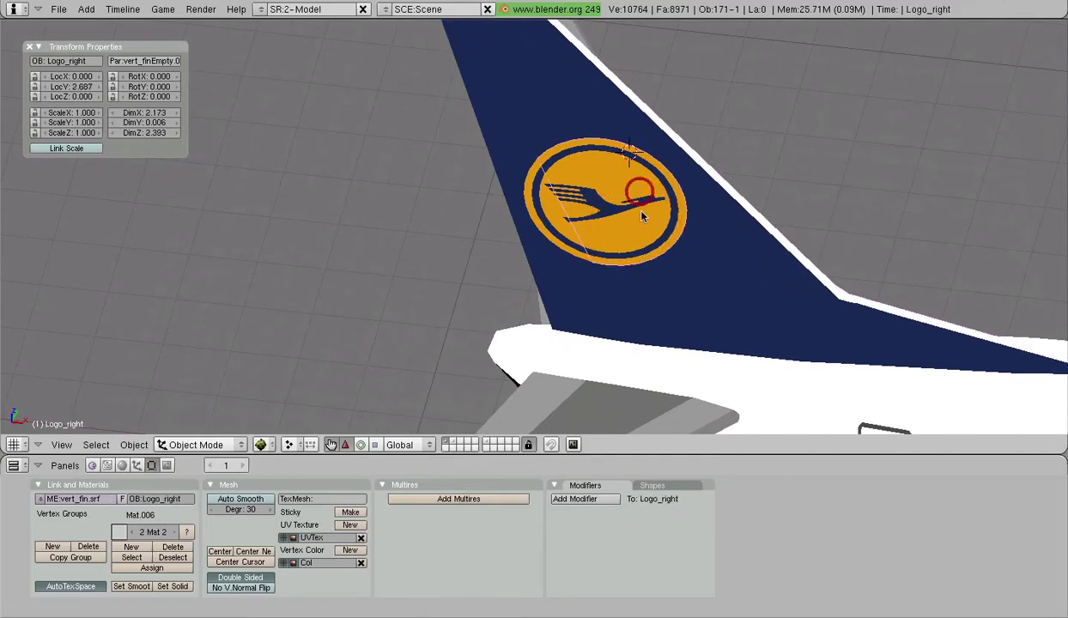
pyautogui.moveTo(718, 245); pyautogui.dragTo(603, 246, button='middle')
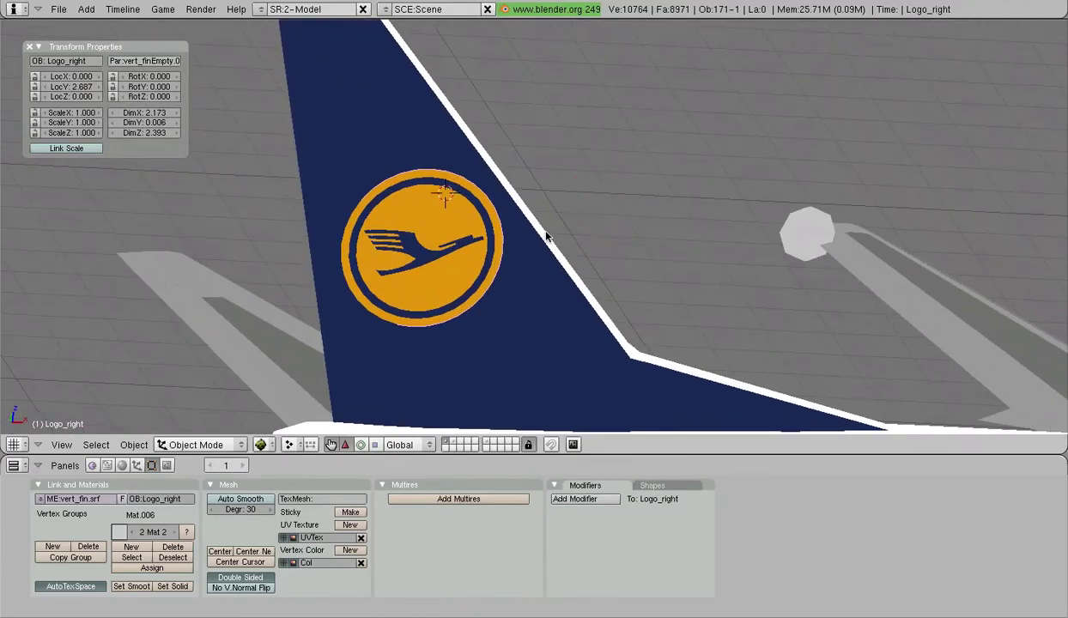
pyautogui.scroll(3, 530, 225)
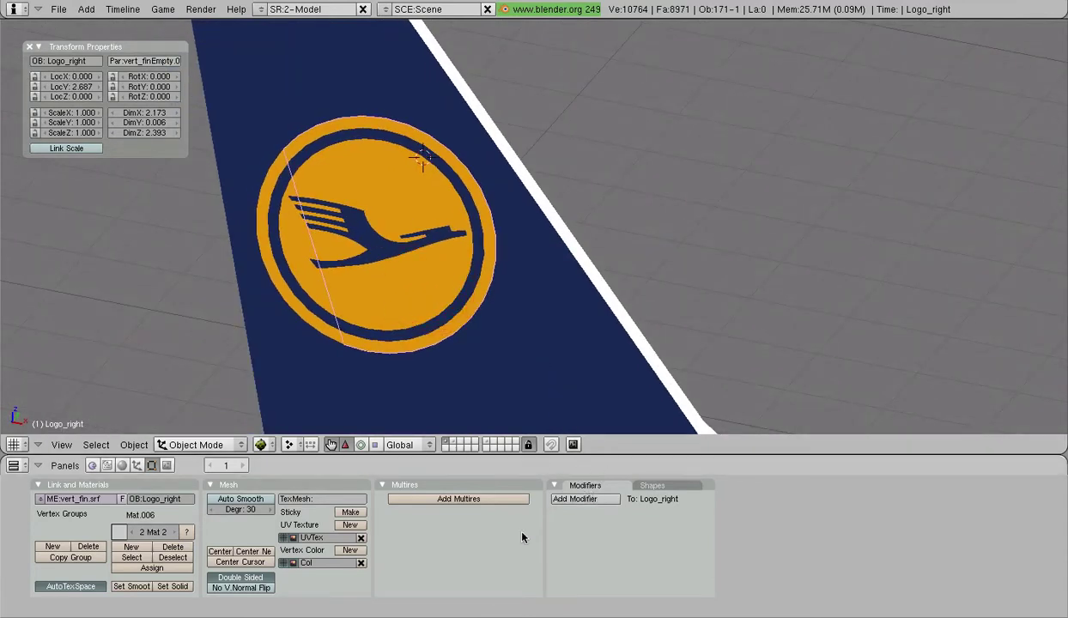
# - Add a Shrinkwrap modifier to the larger Logo_right piece with vert_fin as the target object
pyautogui.click(575, 503)
pyautogui.click(562, 499)
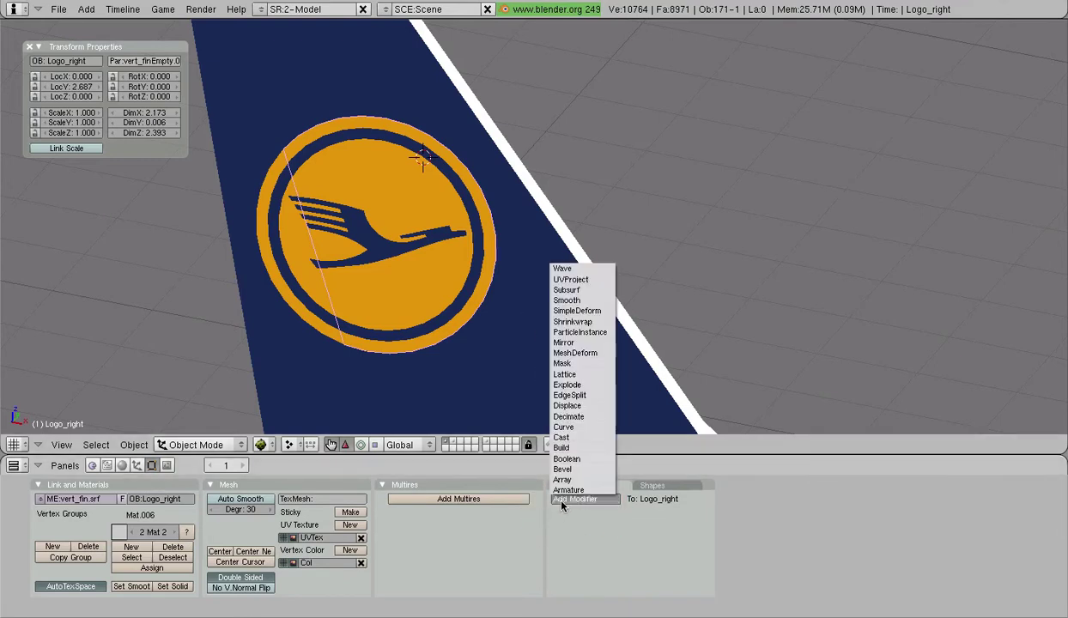
pyautogui.click(587, 322)
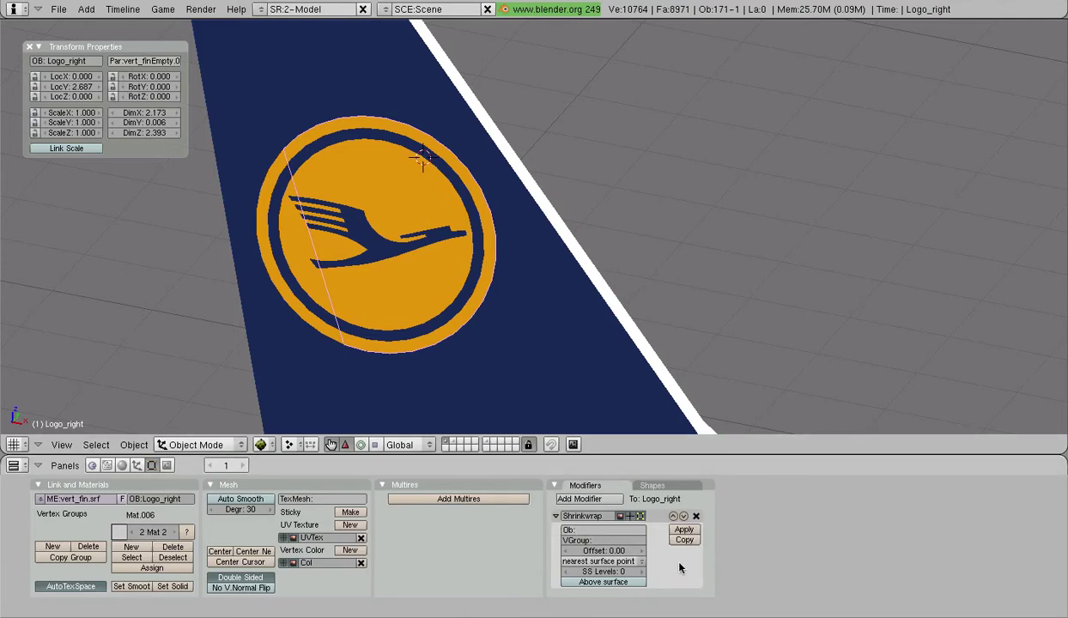
pyautogui.click(601, 530)
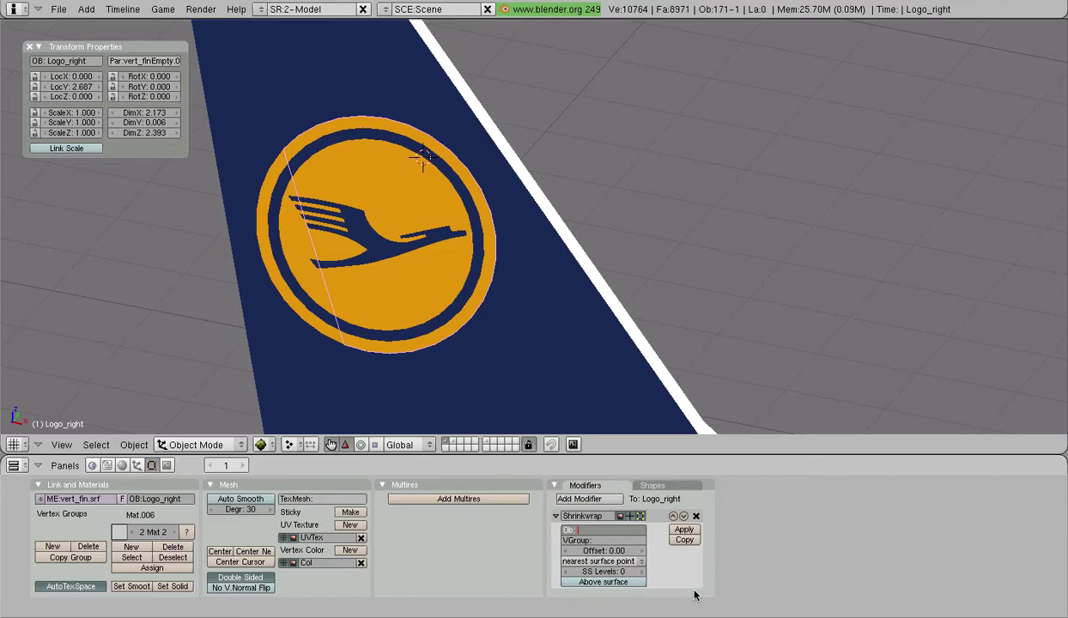
pyautogui.write('vert')
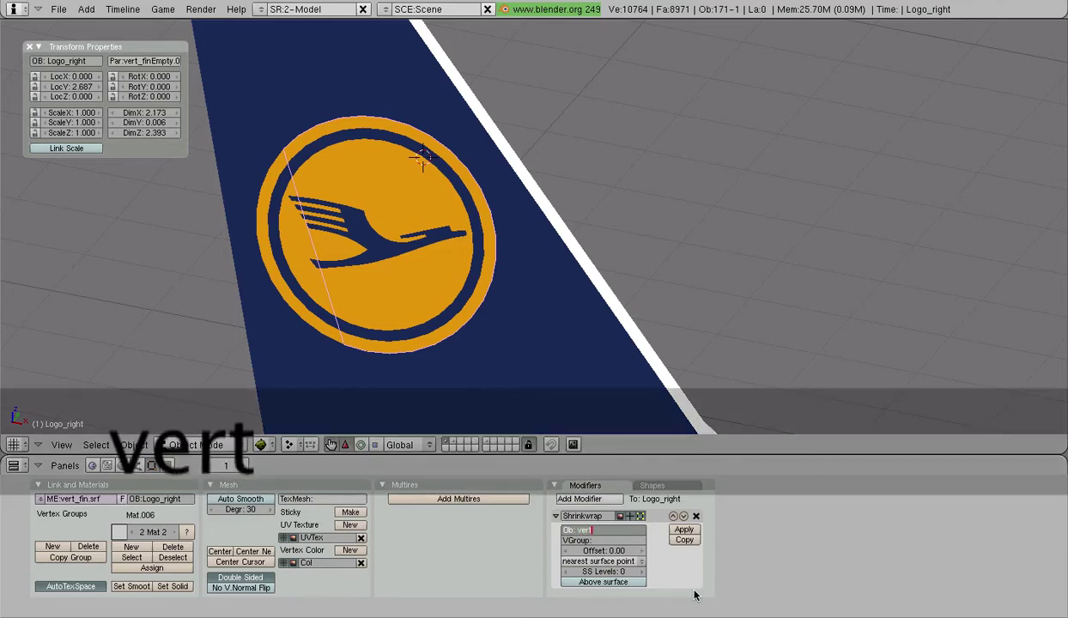
pyautogui.write('_fin')
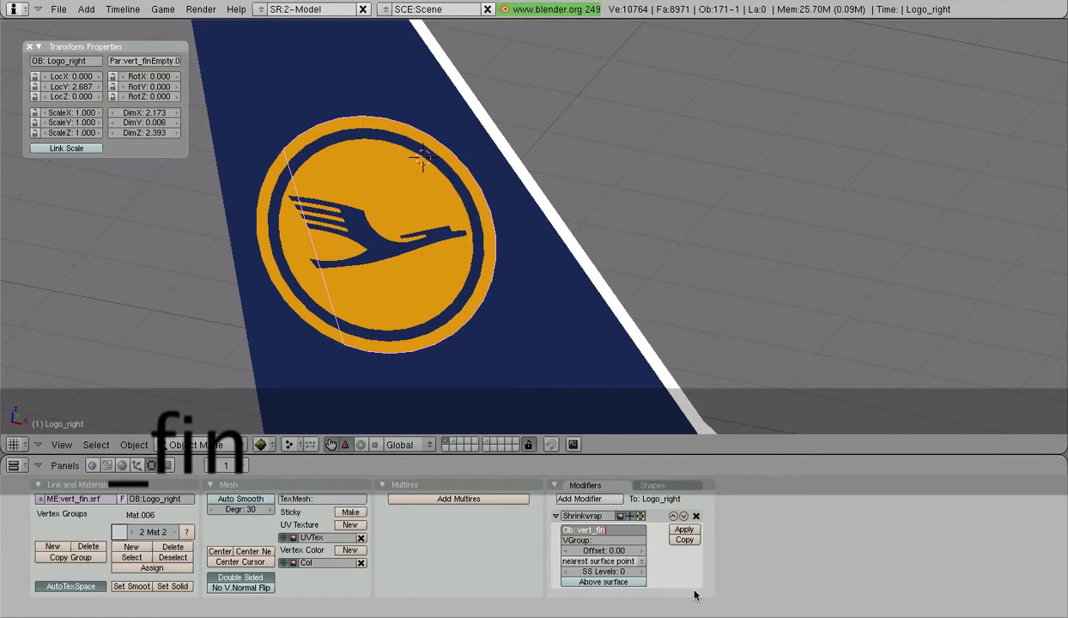
pyautogui.press('Return')
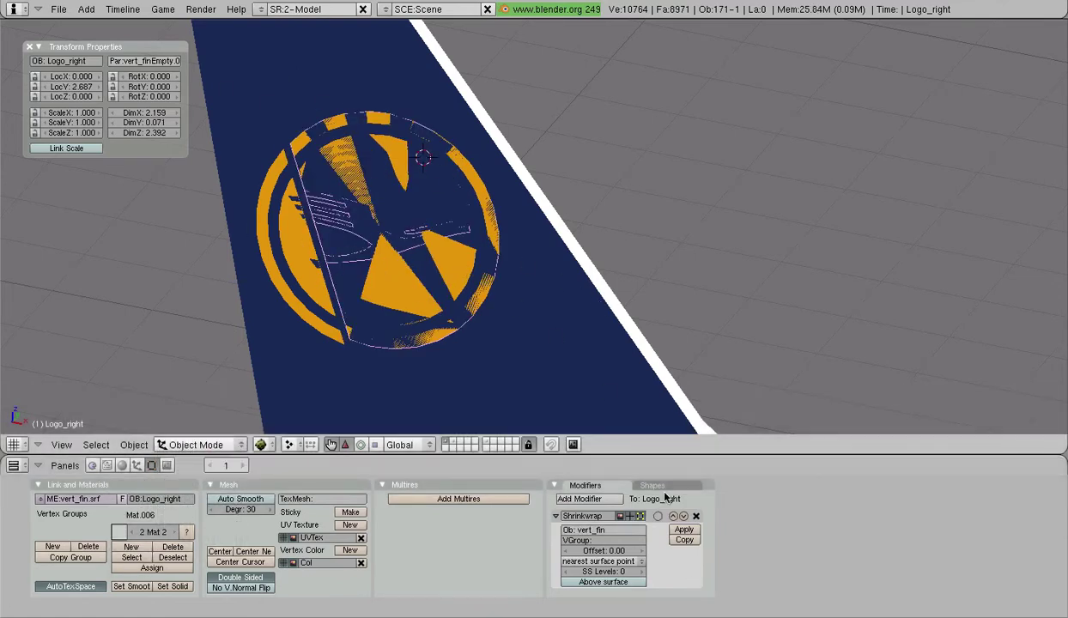
# - Set the Shrinkwrap offset of Logo_right to 0.05, inspect the wrapped logo and apply the modifier
pyautogui.click(642, 550)
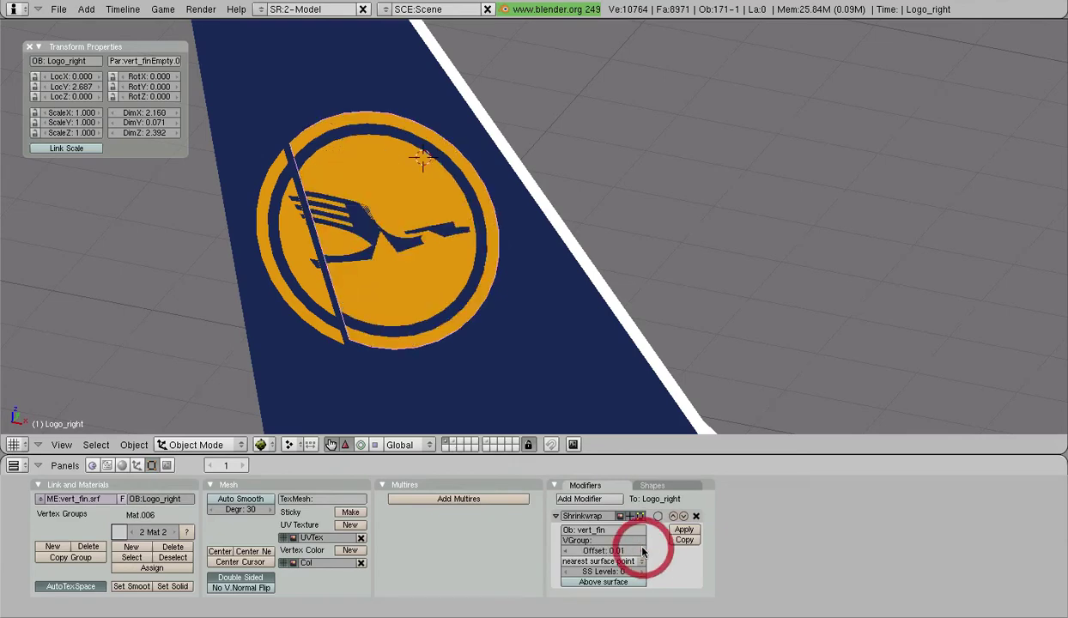
pyautogui.click(642, 550)
pyautogui.click(642, 550)
pyautogui.click(642, 550)
pyautogui.click(642, 550)
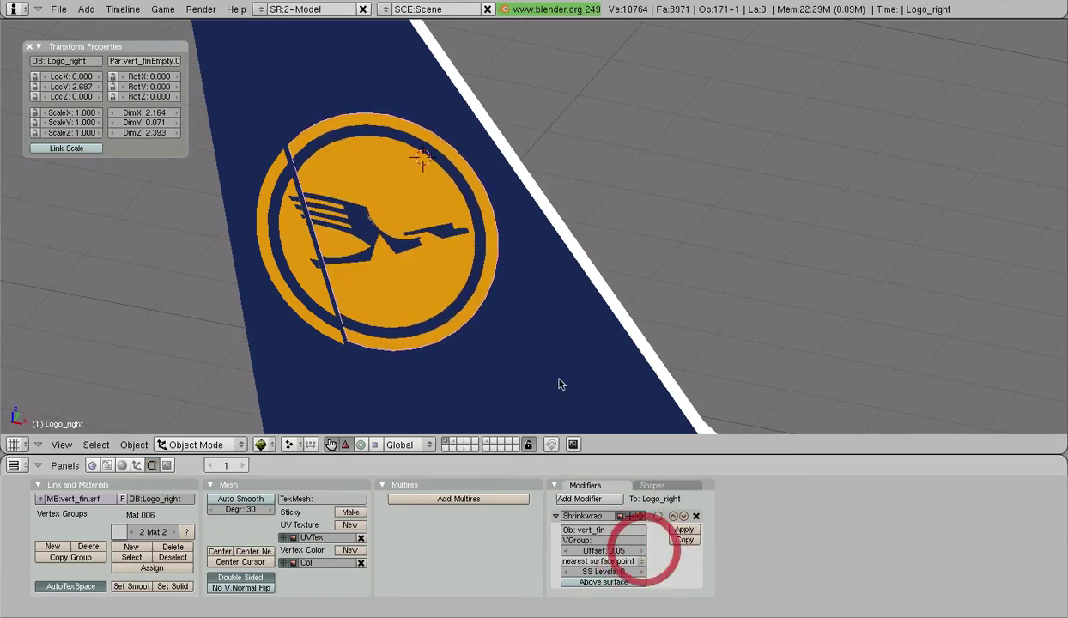
pyautogui.moveTo(559, 384); pyautogui.dragTo(524, 292, button='middle')
pyautogui.scroll(3, 438, 252)
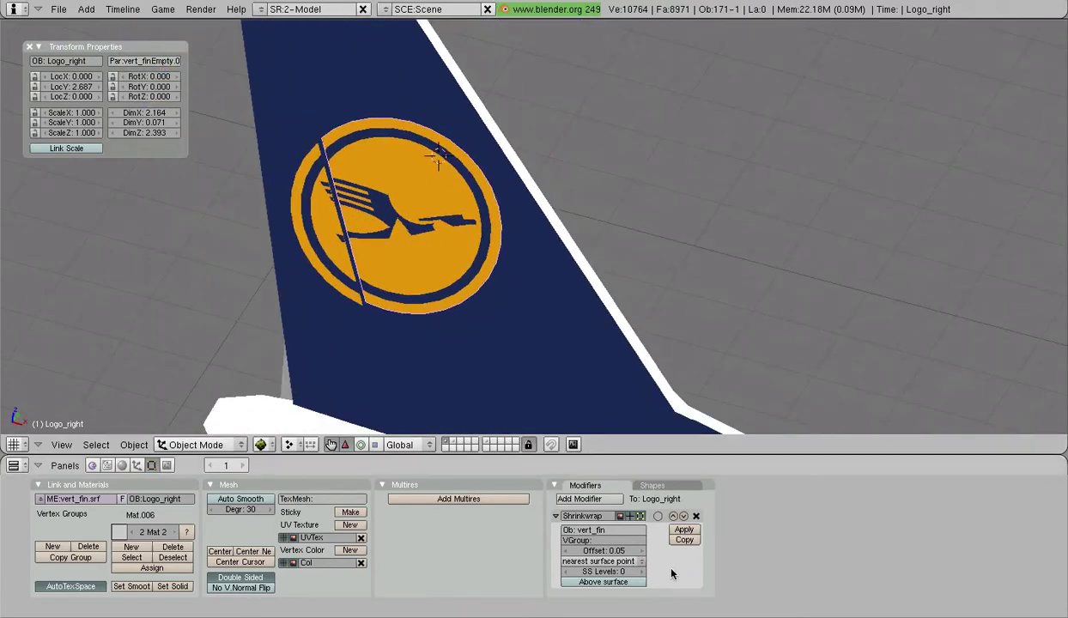
pyautogui.click(681, 530)
# - Select the larger Logo_right piece and switch it to Edit Mode
pyautogui.rightClick(401, 295)
pyautogui.moveTo(401, 295); pyautogui.dragTo(388, 238, button='middle')
pyautogui.rightClick(379, 227)
pyautogui.rightClick(391, 233)
pyautogui.press('Tab')
pyautogui.scroll(4, 458, 274)
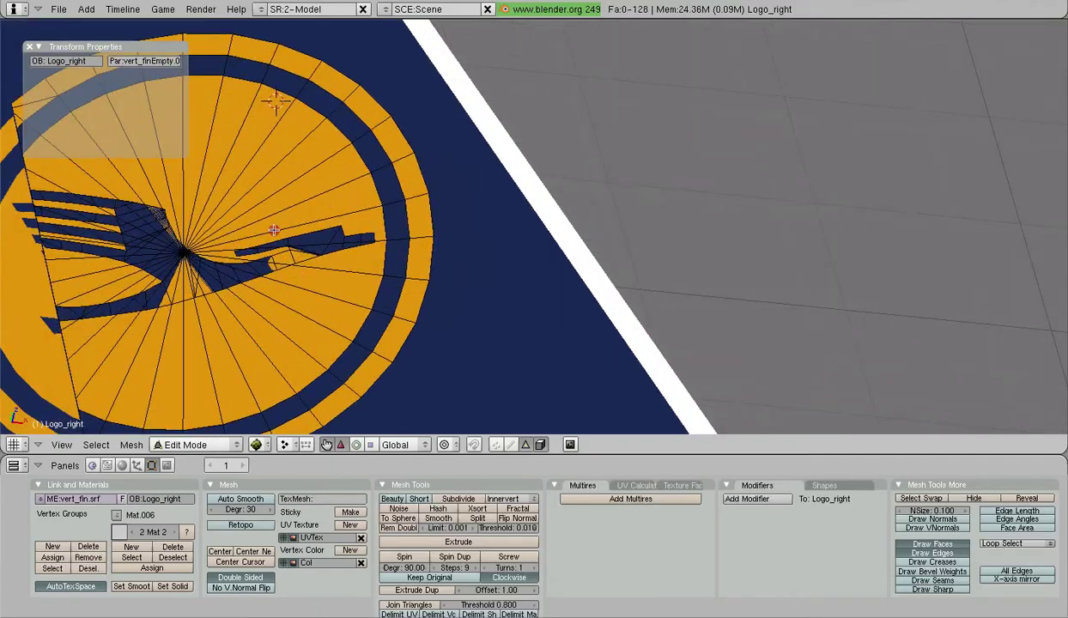
# - Turn off the occlusion of hidden geometry, select the covered blue face of the crane's neck and move it slightly outward along Y
pyautogui.keyDown('shift'); pyautogui.moveTo(267, 223); pyautogui.dragTo(546, 233, button='middle'); pyautogui.keyUp('shift')
pyautogui.scroll(2, 546, 233)
pyautogui.keyDown('shift'); pyautogui.moveTo(586, 339); pyautogui.dragTo(550, 274, button='middle'); pyautogui.keyUp('shift')
pyautogui.scroll(3, 530, 270)
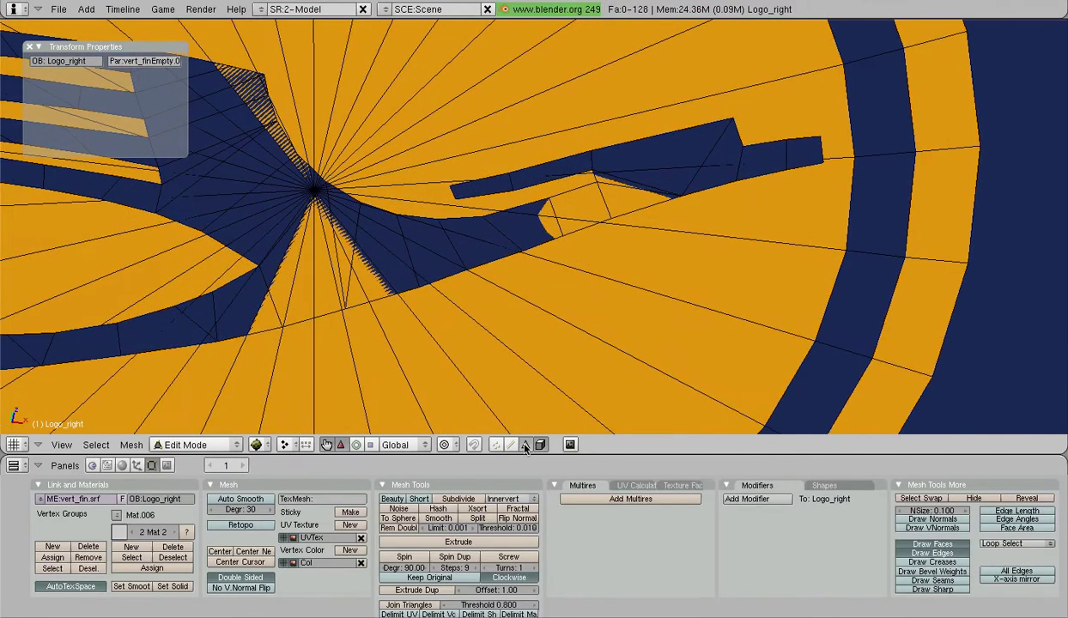
pyautogui.rightClick(558, 206)
pyautogui.rightClick(571, 232)
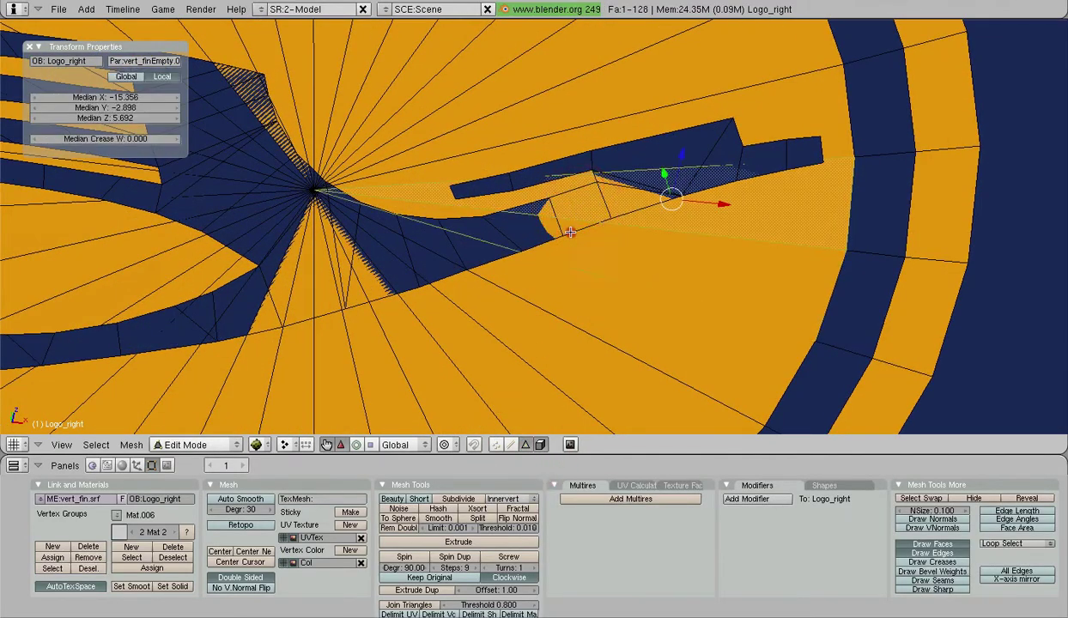
pyautogui.click(541, 445)
pyautogui.rightClick(583, 199)
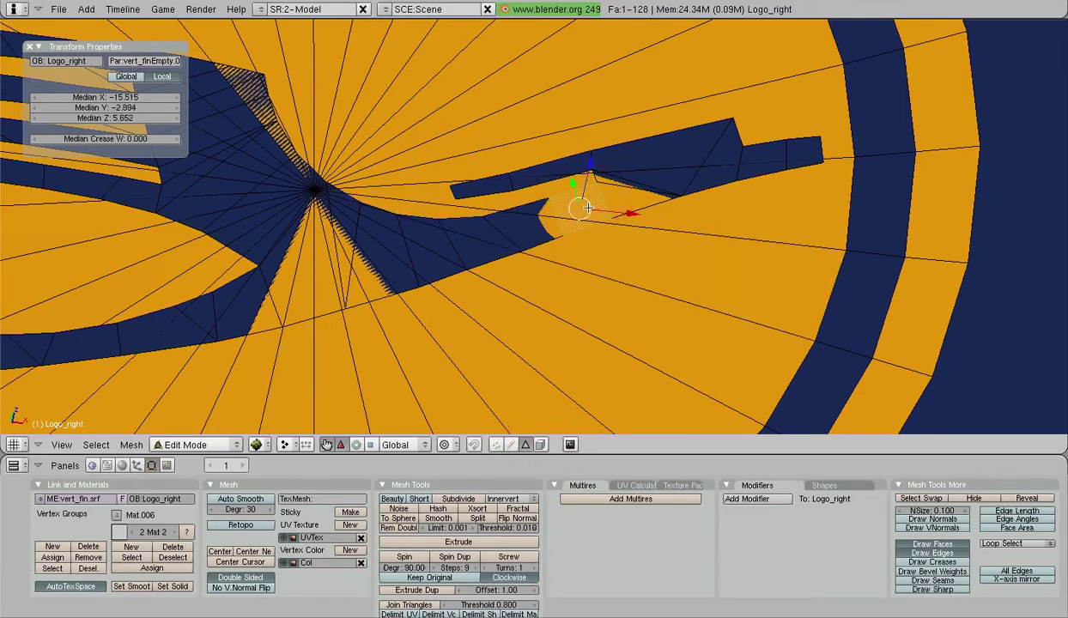
pyautogui.scroll(-2, 587, 207)
pyautogui.moveTo(616, 258); pyautogui.dragTo(536, 262, button='middle')
pyautogui.moveTo(614, 188); pyautogui.dragTo(613, 191)
# - Select the covered blue face in the middle of the crane's body and move it outward to a median Y of about -2.886
pyautogui.scroll(2, 500, 234)
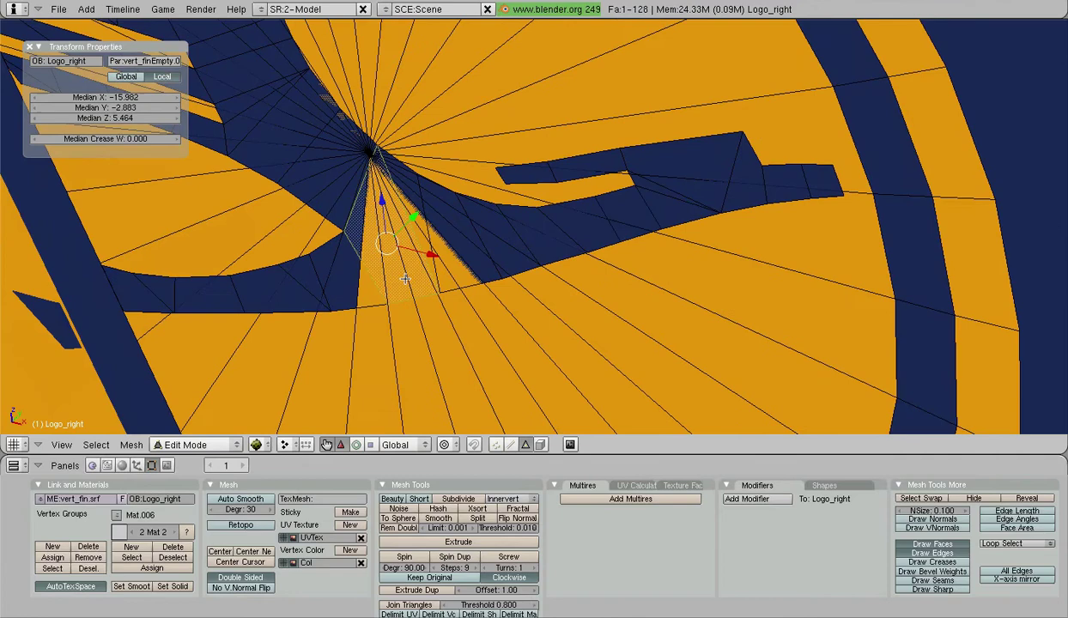
pyautogui.press('a')
pyautogui.rightClick(413, 257)
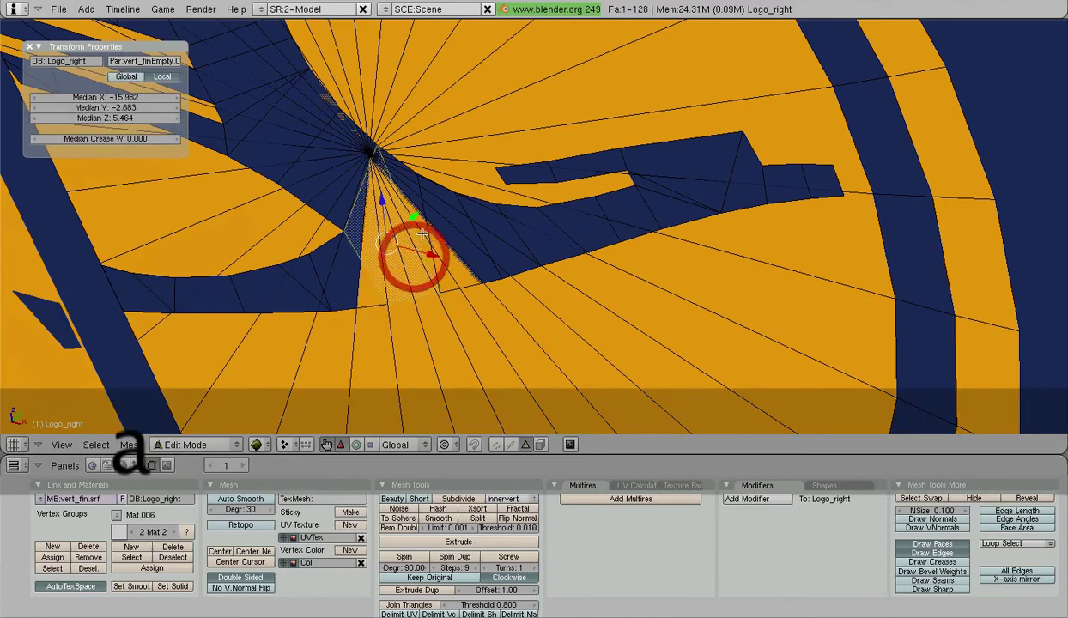
pyautogui.moveTo(416, 218); pyautogui.dragTo(414, 220)
# - Check the crane's wing for remaining covered faces, deselect everything and return to Object Mode
pyautogui.keyDown('shift'); pyautogui.moveTo(364, 190); pyautogui.dragTo(640, 329, button='middle'); pyautogui.keyUp('shift')
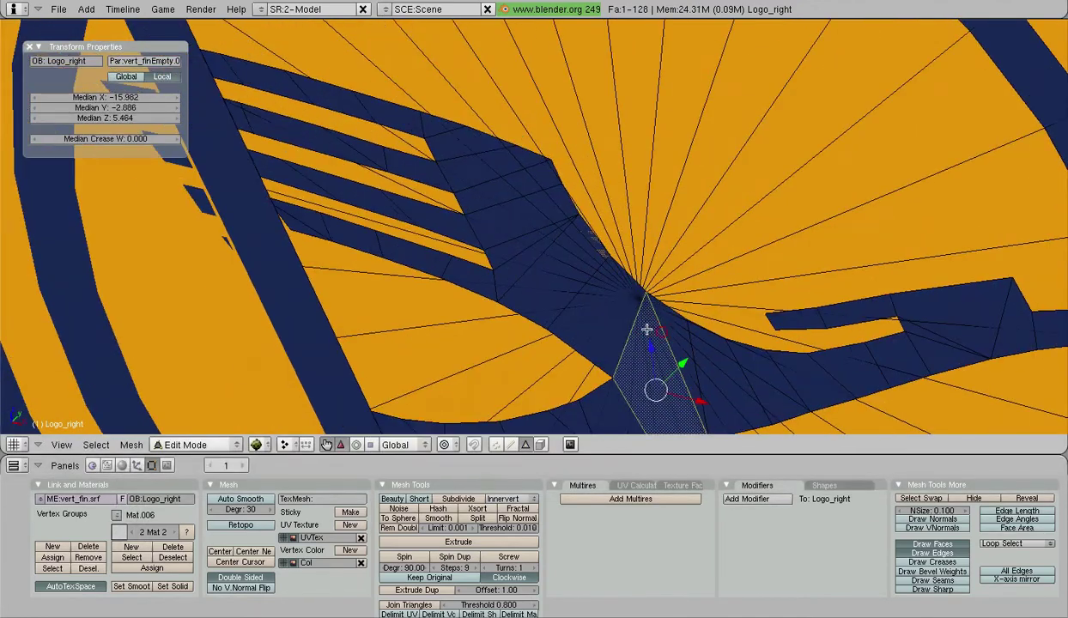
pyautogui.scroll(2, 640, 329)
pyautogui.rightClick(604, 248)
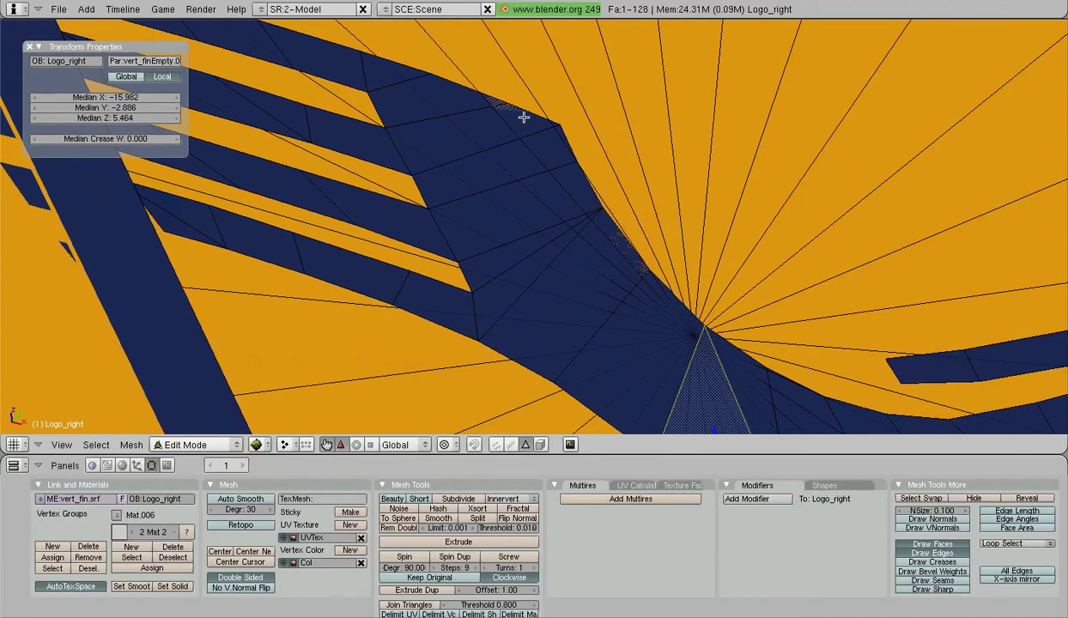
pyautogui.scroll(-9, 532, 137)
pyautogui.press('a')
pyautogui.scroll(-1, 644, 288)
pyautogui.keyDown('shift'); pyautogui.moveTo(684, 307); pyautogui.dragTo(549, 301, button='middle'); pyautogui.keyUp('shift')
pyautogui.press('Tab')
# - Select the rudder under the smaller logo piece to read its object name, and reselect the smaller piece Logo_right.001
pyautogui.rightClick(500, 315)
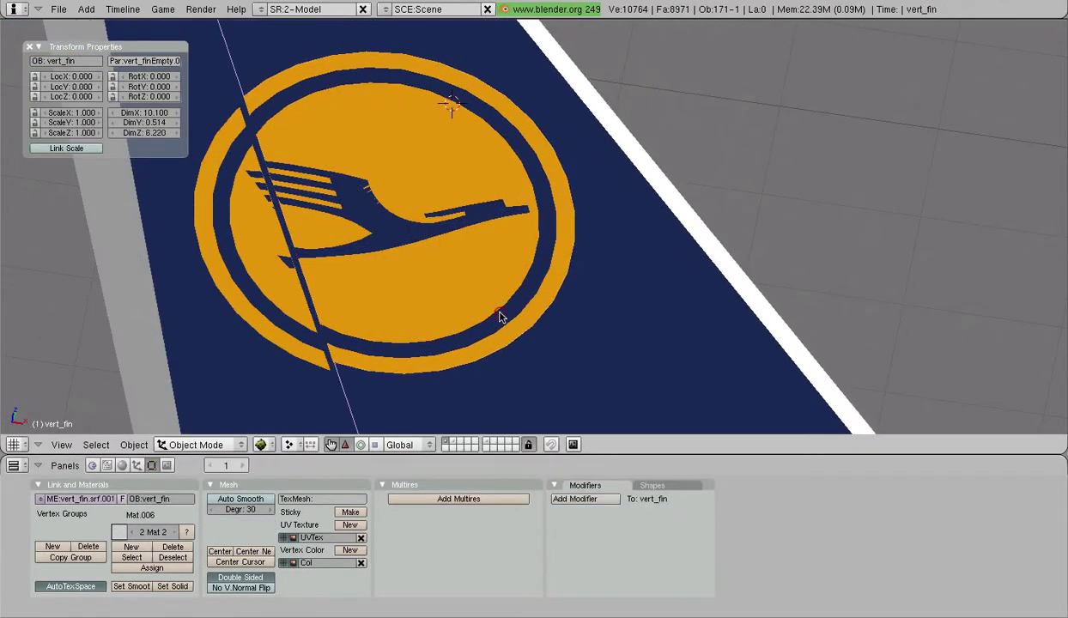
pyautogui.rightClick(280, 271)
pyautogui.moveTo(334, 283); pyautogui.dragTo(561, 302, button='middle')
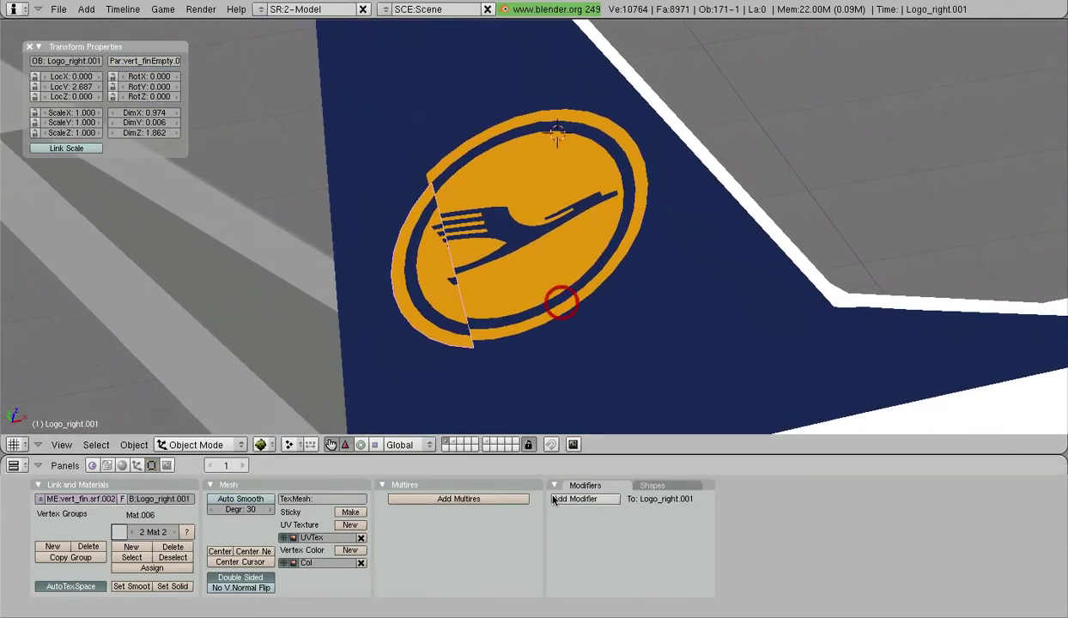
pyautogui.rightClick(567, 497)
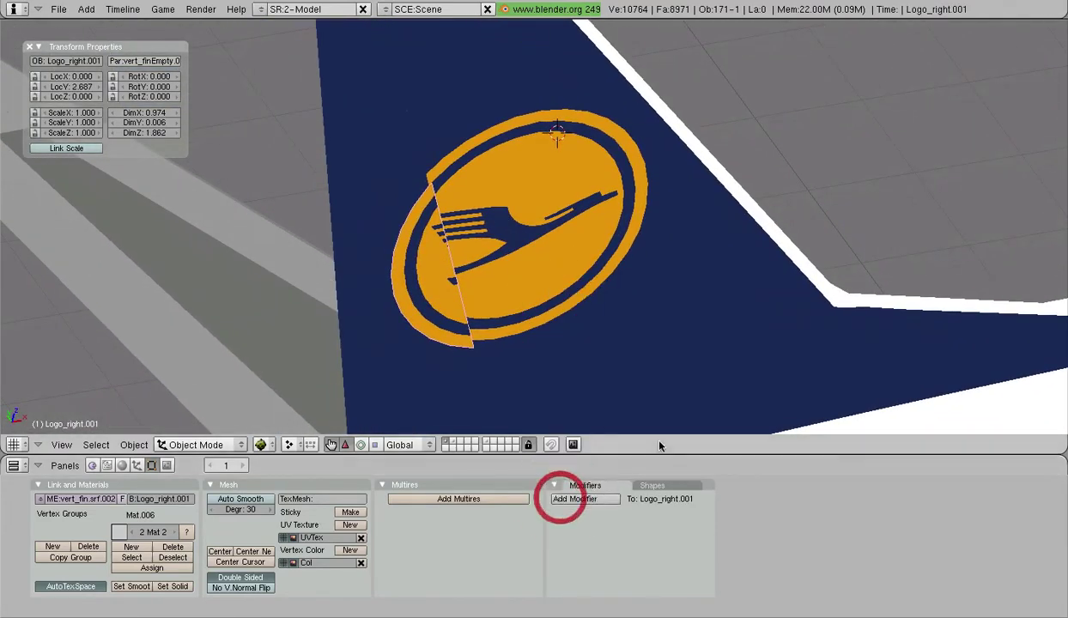
pyautogui.rightClick(387, 270)
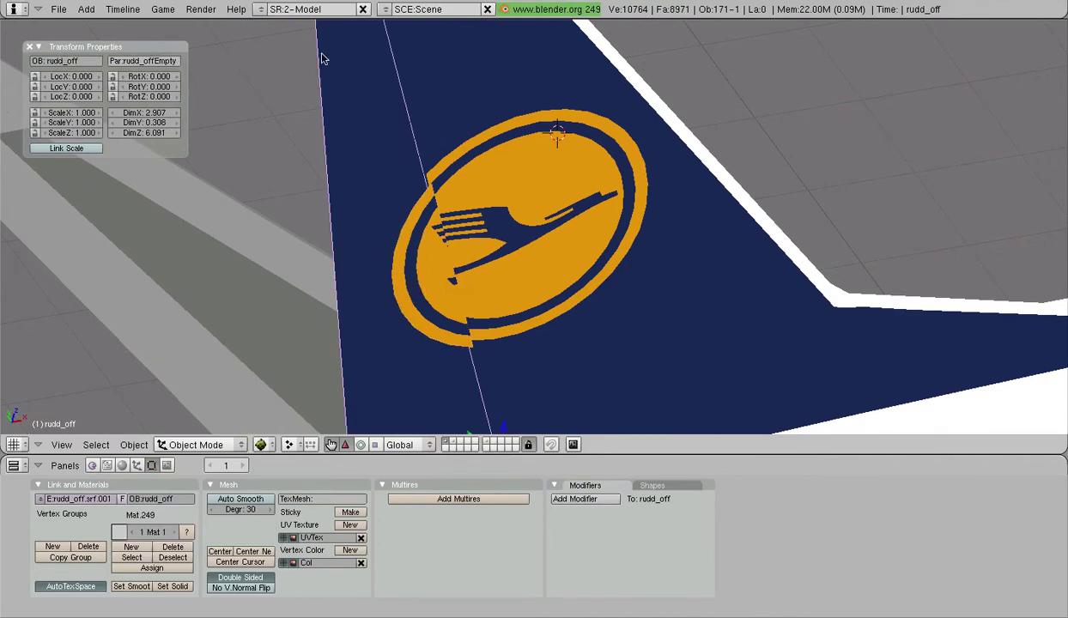
pyautogui.rightClick(430, 258)
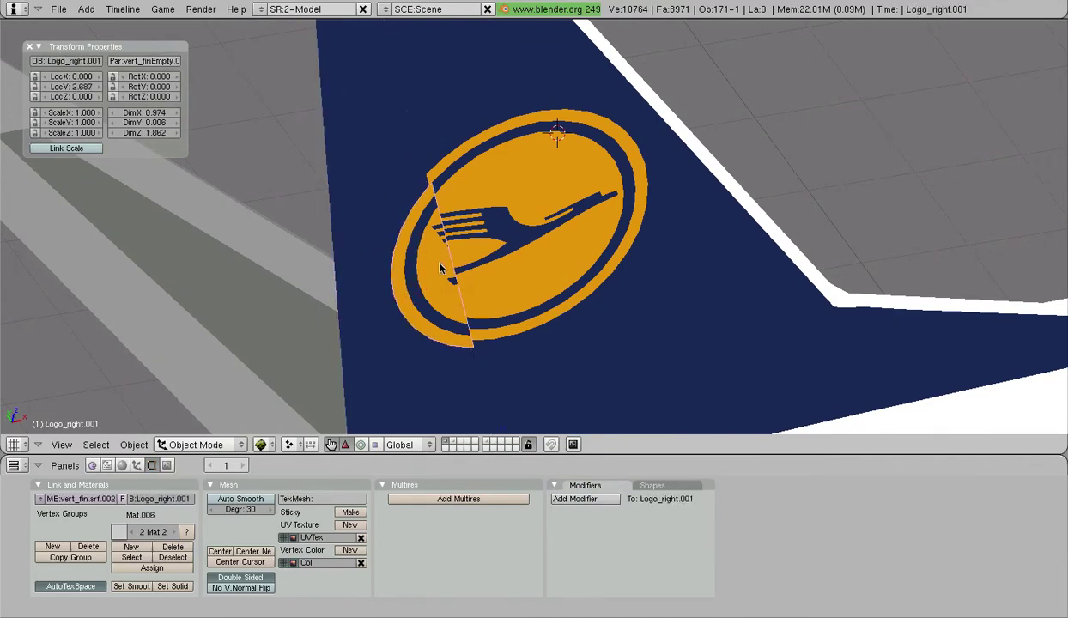
# - Add a Shrinkwrap modifier to Logo_right.001 with rudd_off as the target object
pyautogui.click(574, 499)
pyautogui.click(578, 502)
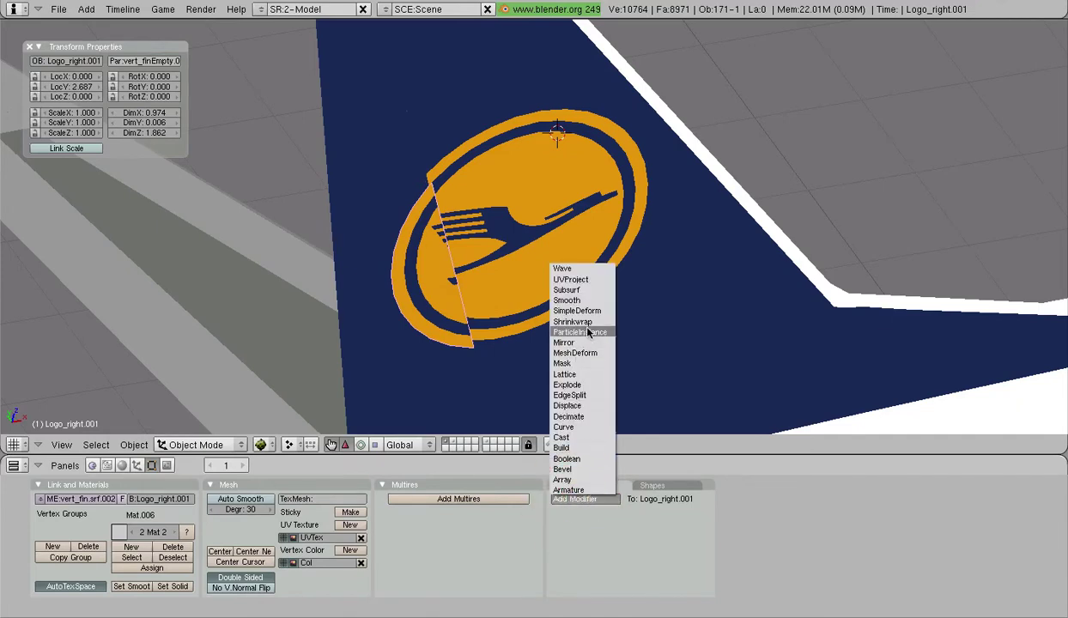
pyautogui.click(587, 322)
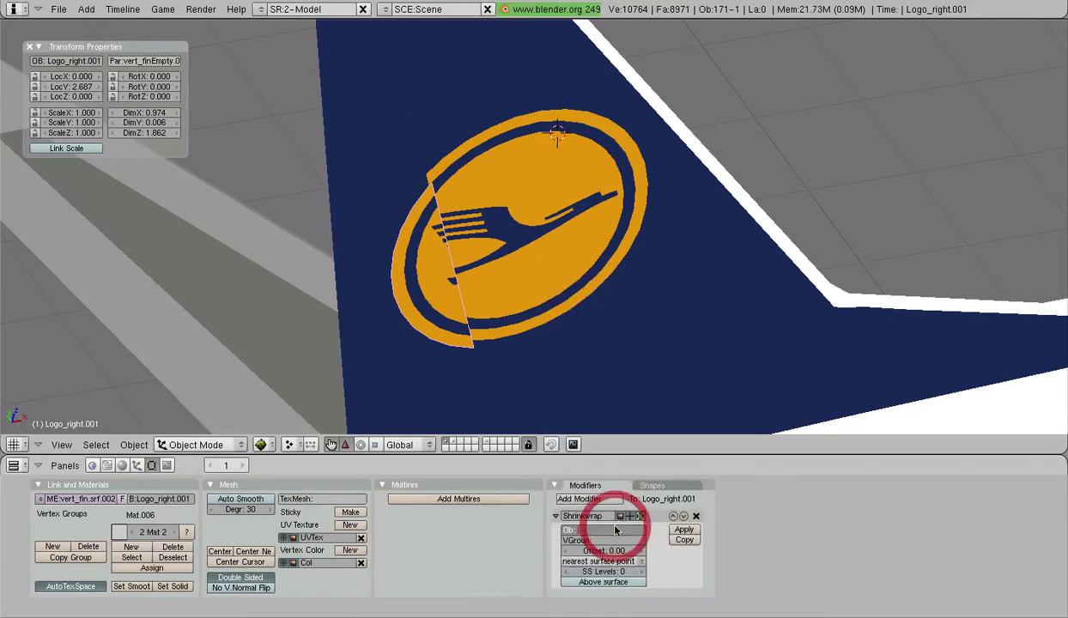
pyautogui.write('rudd_off')
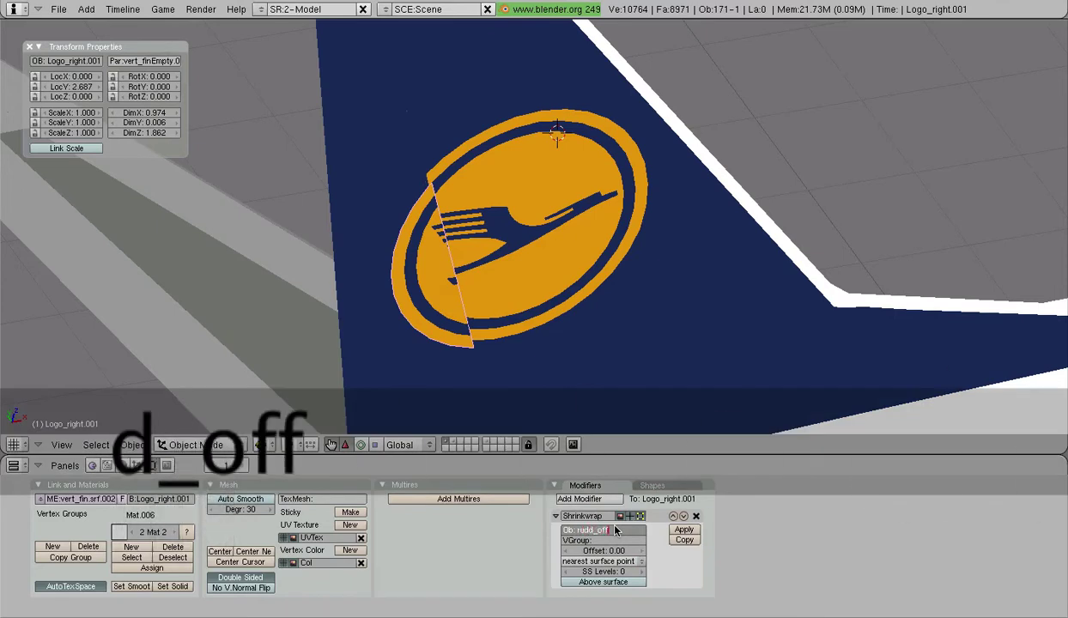
pyautogui.press('Return')
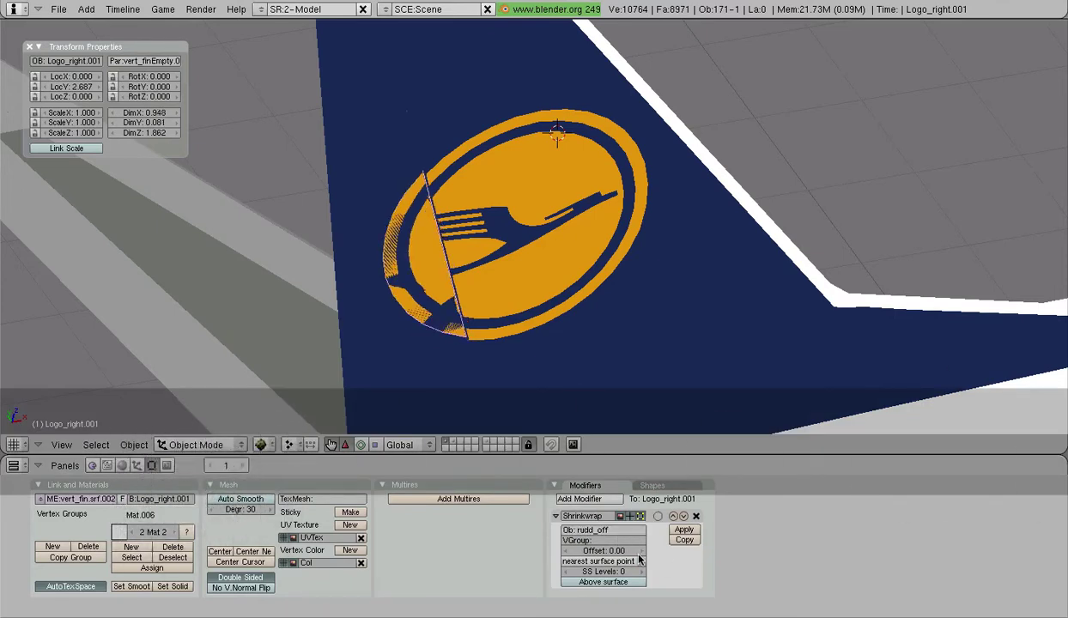
# - Set the Shrinkwrap offset of Logo_right.001 to 0.05, check the logo in front view and apply the modifier
pyautogui.click(637, 550)
pyautogui.click(640, 551)
pyautogui.click(639, 551)
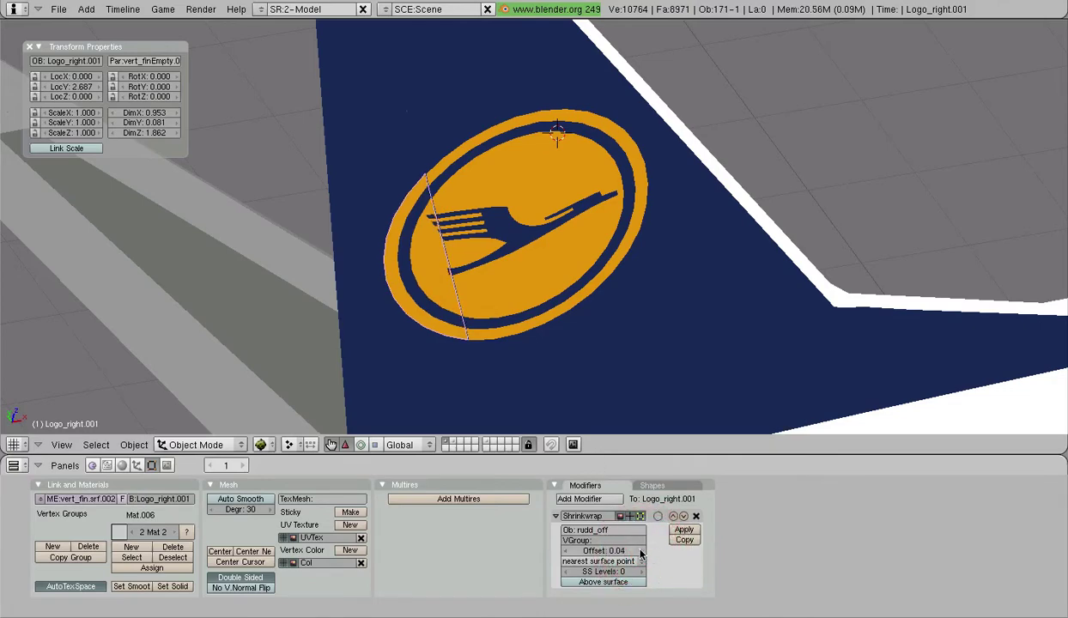
pyautogui.click(638, 550)
pyautogui.moveTo(539, 367); pyautogui.dragTo(433, 214, button='middle')
pyautogui.press('KP_1')
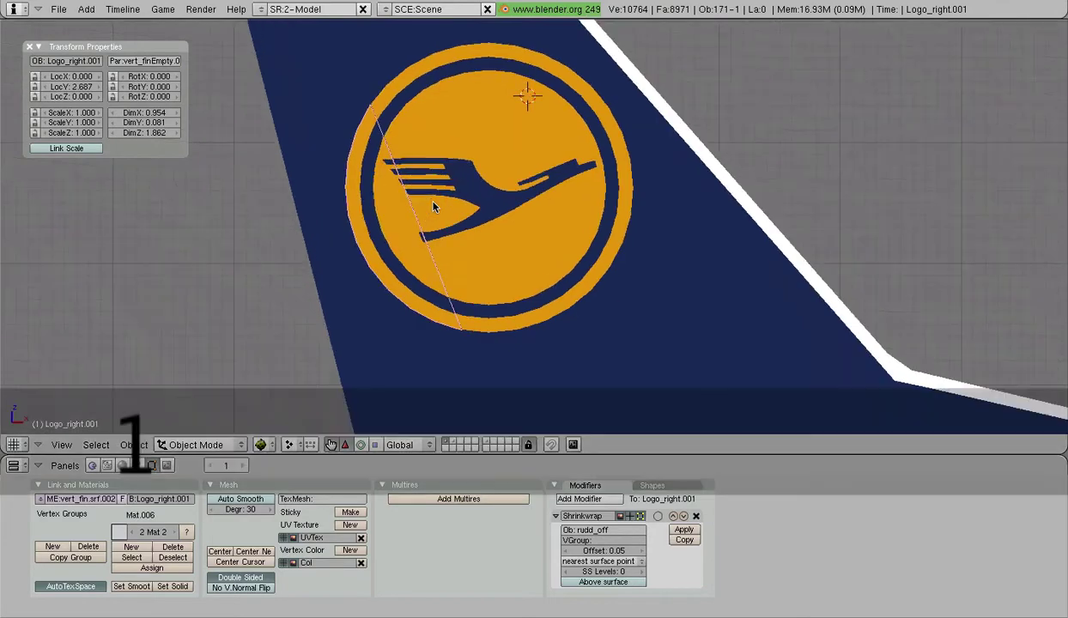
pyautogui.scroll(1, 433, 207)
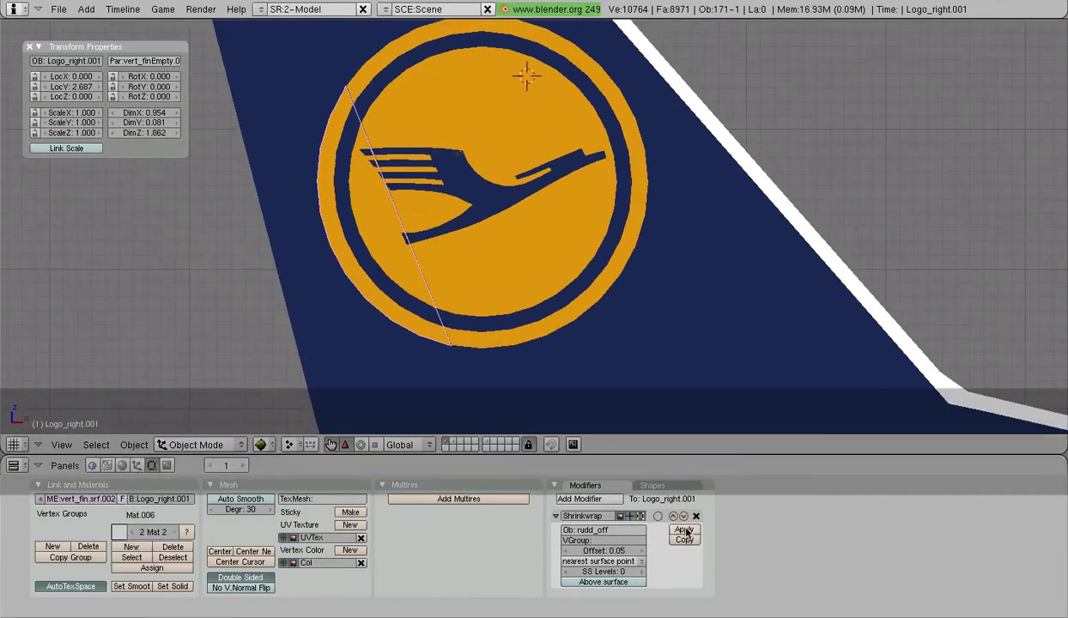
pyautogui.click(684, 532)
# - Move the protruding top vertex of Logo_right.001 about 0.007 units onto the ring's outer edge line and return to Object Mode
pyautogui.scroll(5, 406, 162)
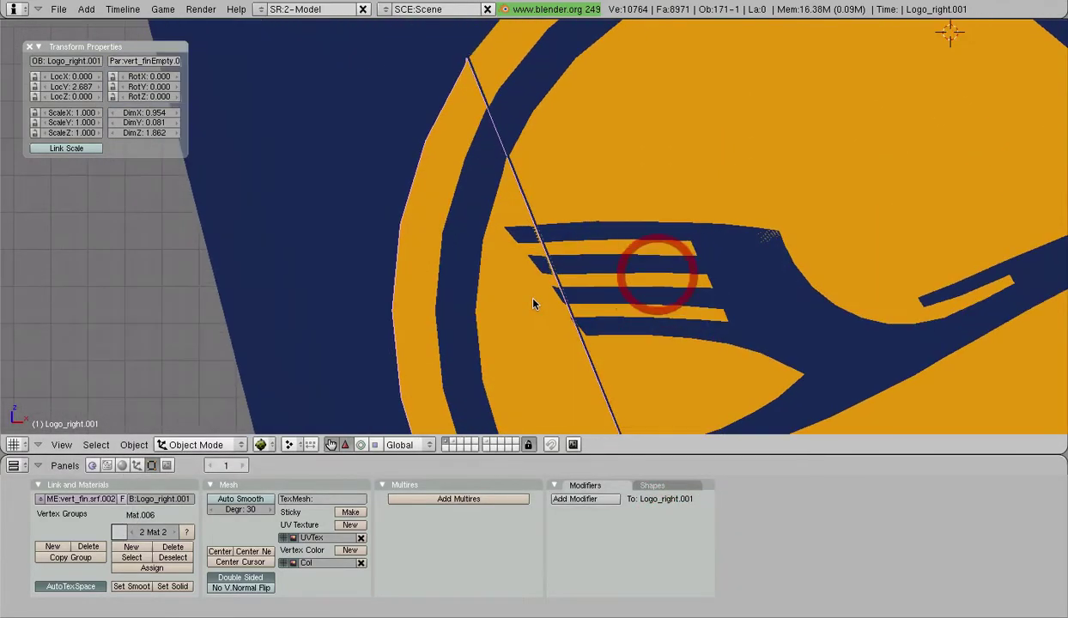
pyautogui.scroll(6, 533, 303)
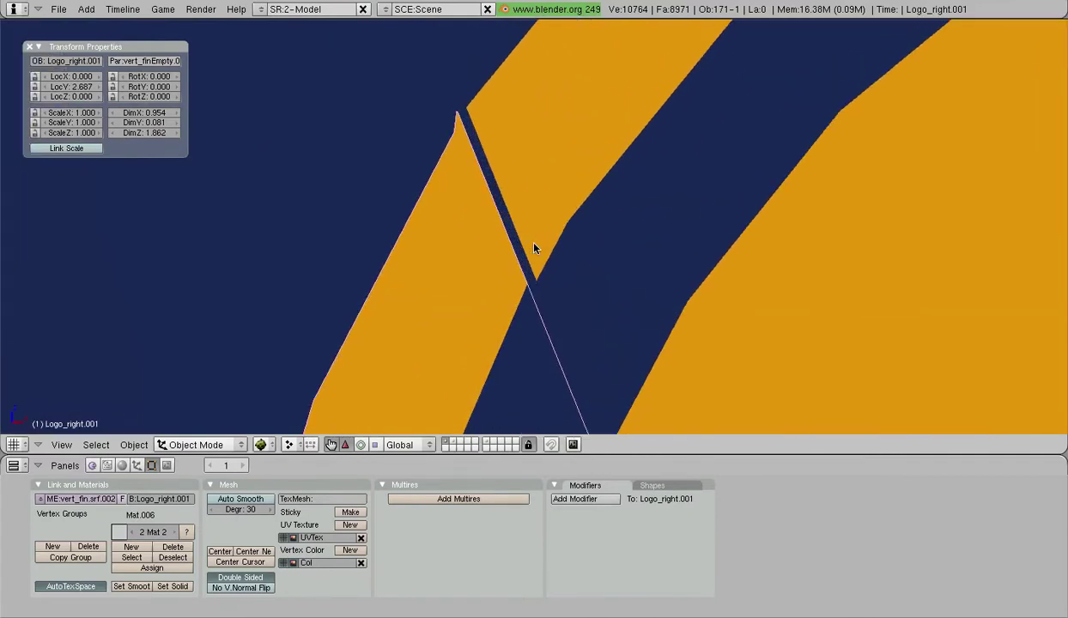
pyautogui.rightClick(470, 193)
pyautogui.press('Tab')
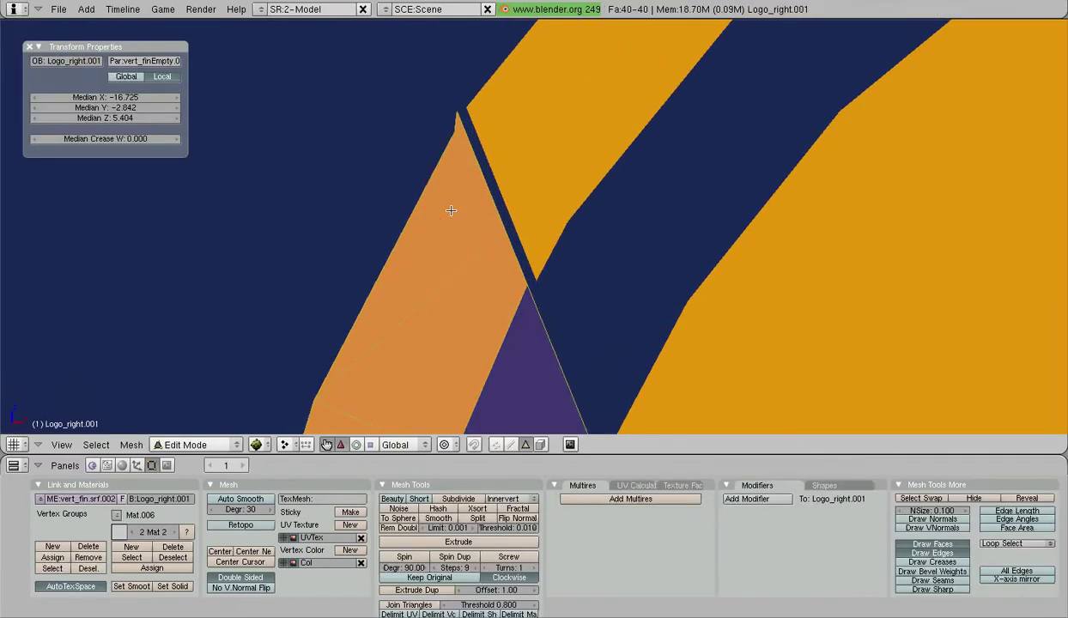
pyautogui.scroll(2, 462, 133)
pyautogui.moveTo(461, 133)
pyautogui.keyDown('shift'); pyautogui.mouseDown(button='middle')
pyautogui.moveTo(534, 178)
pyautogui.moveTo(541, 196)
pyautogui.mouseUp(button='middle'); pyautogui.keyUp('shift')
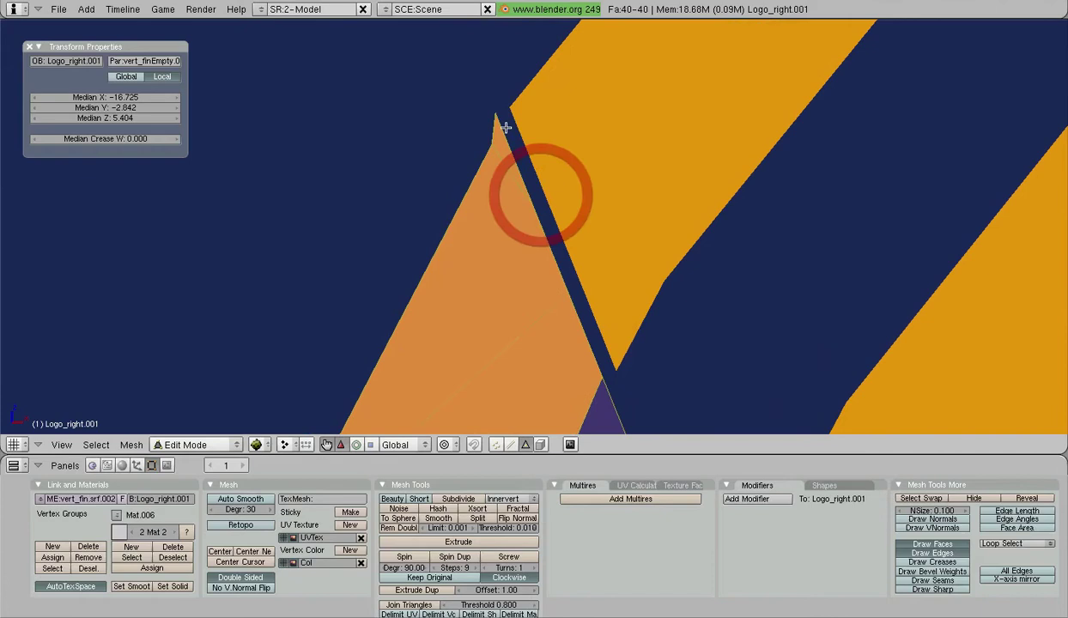
pyautogui.click(499, 443)
pyautogui.rightClick(497, 117)
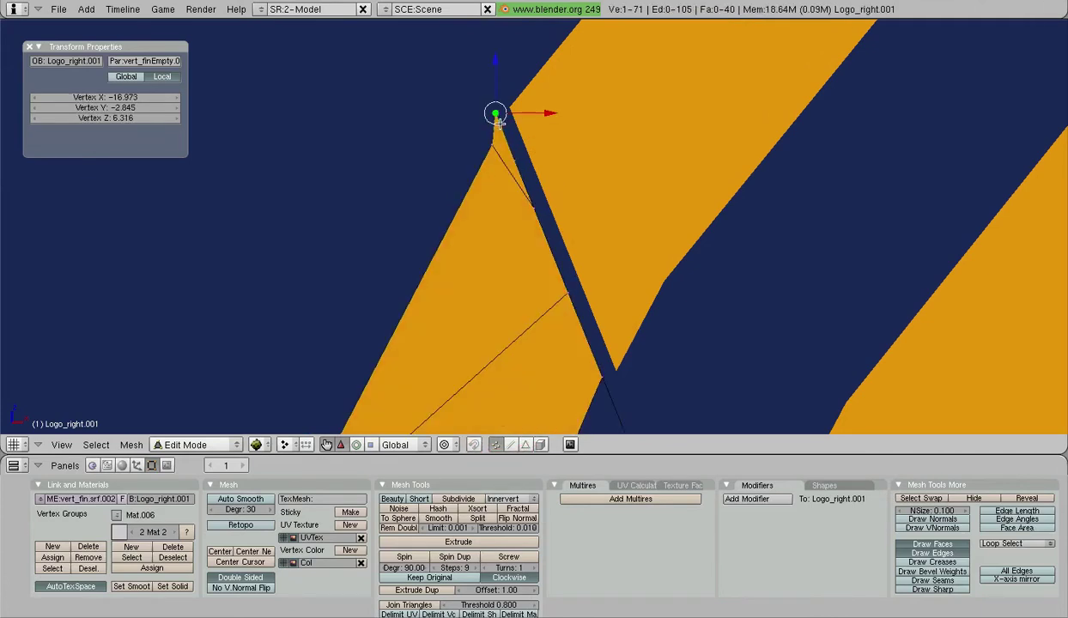
pyautogui.press('g')
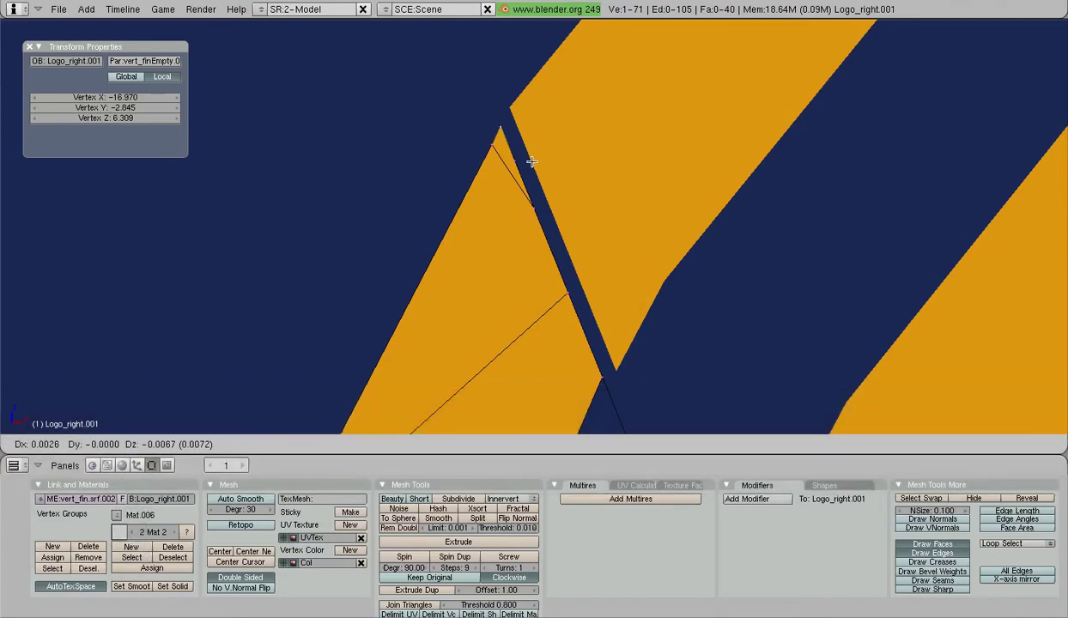
pyautogui.click(532, 162)
pyautogui.scroll(-7, 540, 172)
pyautogui.keyDown('shift'); pyautogui.moveTo(583, 290); pyautogui.dragTo(514, 118, button='middle'); pyautogui.keyUp('shift')
pyautogui.scroll(-1, 520, 135)
pyautogui.scroll(-2, 521, 139)
pyautogui.press('Tab')
# - Select the larger logo piece Logo_right and enter Edit Mode on it
pyautogui.rightClick(428, 105)
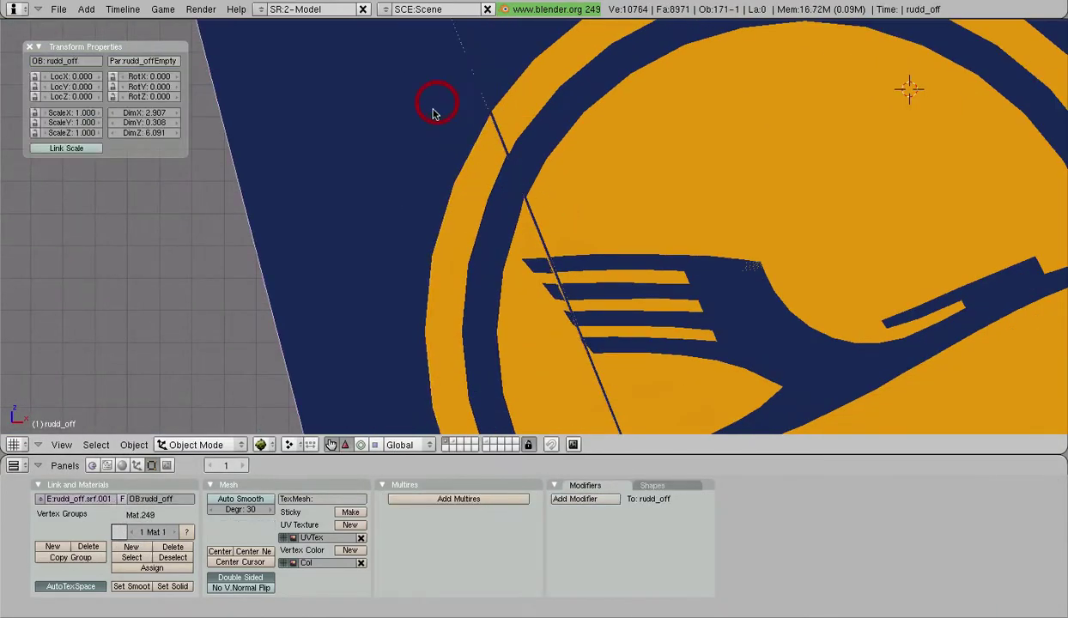
pyautogui.keyDown('shift'); pyautogui.moveTo(432, 112); pyautogui.dragTo(578, 256, button='middle'); pyautogui.keyUp('shift')
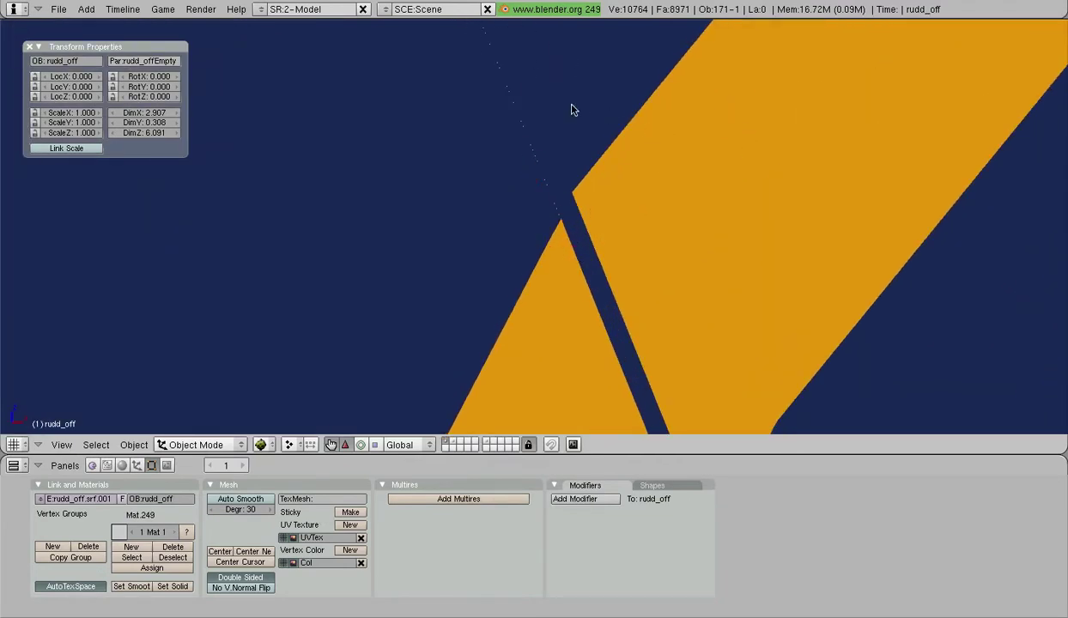
pyautogui.rightClick(611, 112)
pyautogui.rightClick(693, 197)
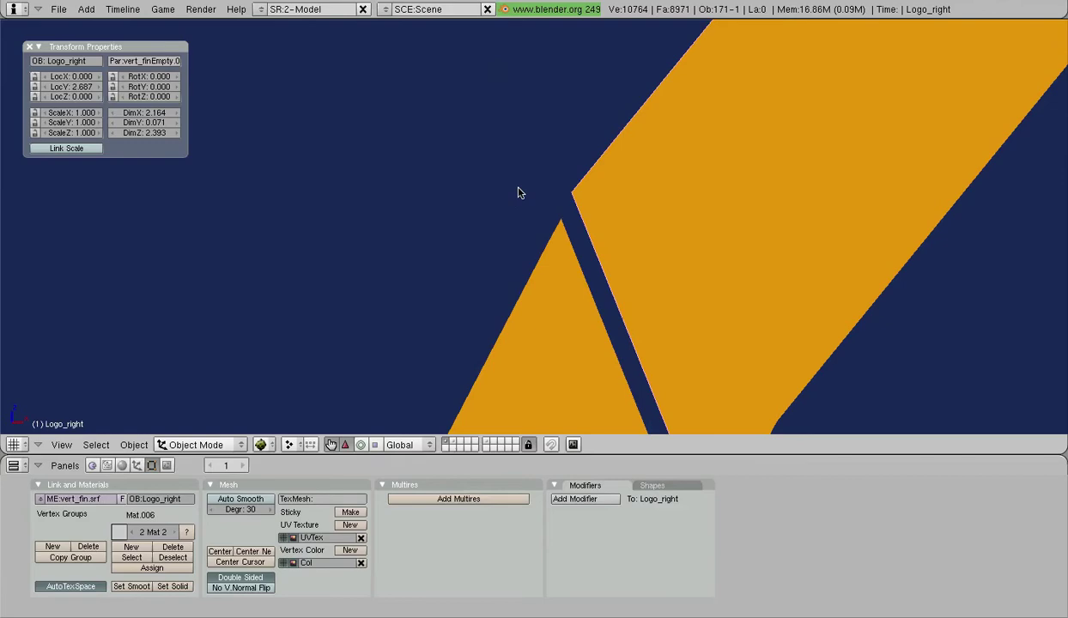
pyautogui.scroll(-8, 717, 231)
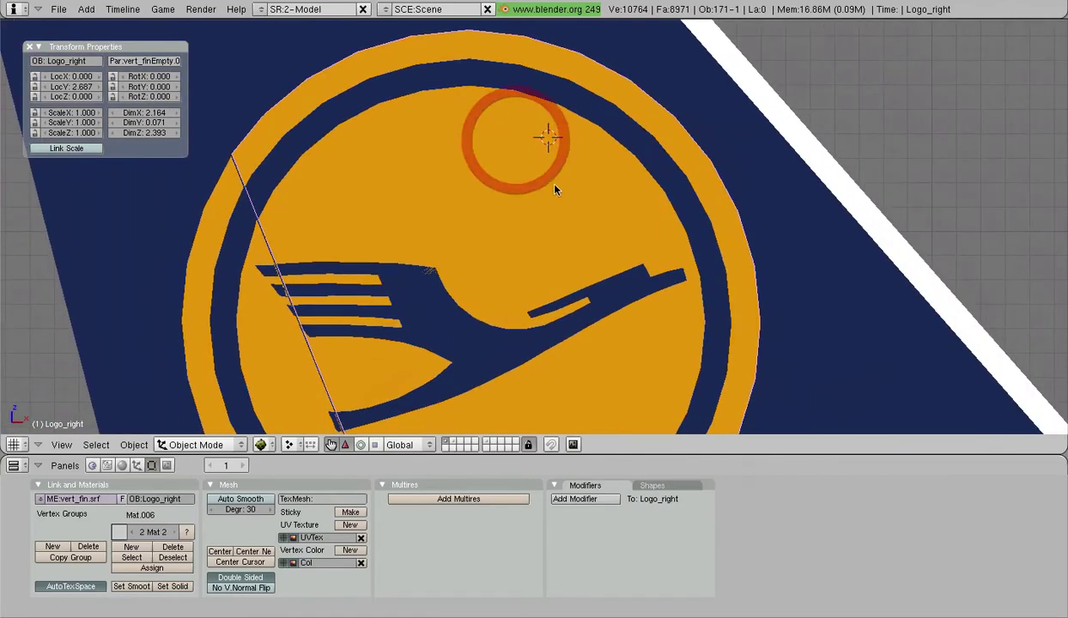
pyautogui.keyDown('shift'); pyautogui.moveTo(537, 194); pyautogui.dragTo(690, 134, button='middle'); pyautogui.keyUp('shift')
pyautogui.keyDown('shift'); pyautogui.moveTo(564, 264); pyautogui.dragTo(618, 293, button='middle'); pyautogui.keyUp('shift')
pyautogui.press('Tab')
# - Select the three top split-edge vertices of the outer ring and move them about 0.011 units to meet the smaller piece's tip
pyautogui.scroll(10, 618, 300)
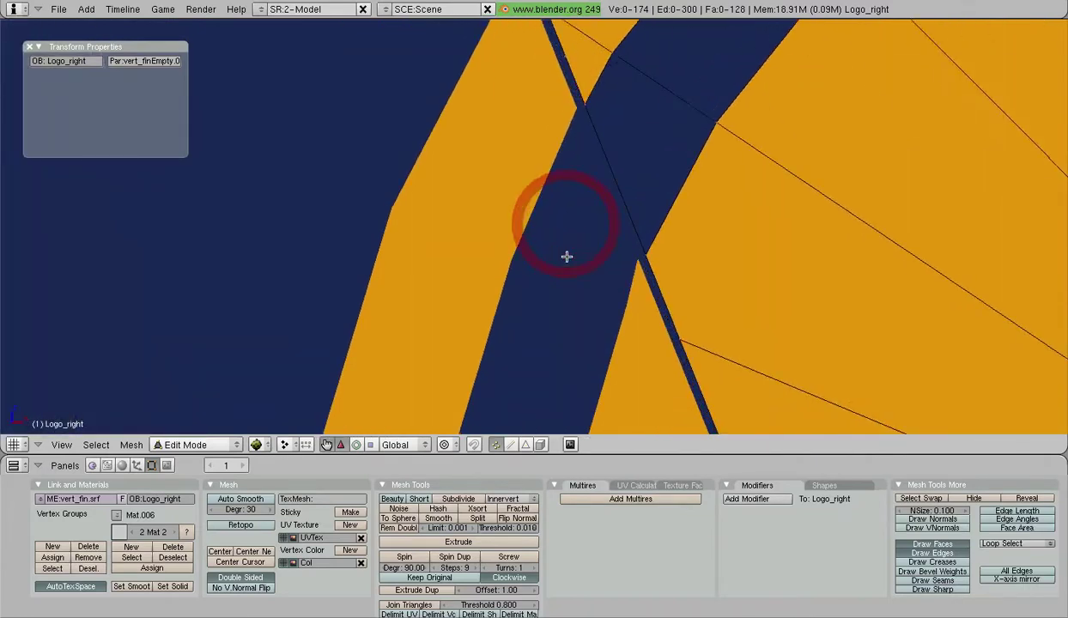
pyautogui.scroll(2, 606, 369)
pyautogui.click(606, 369)
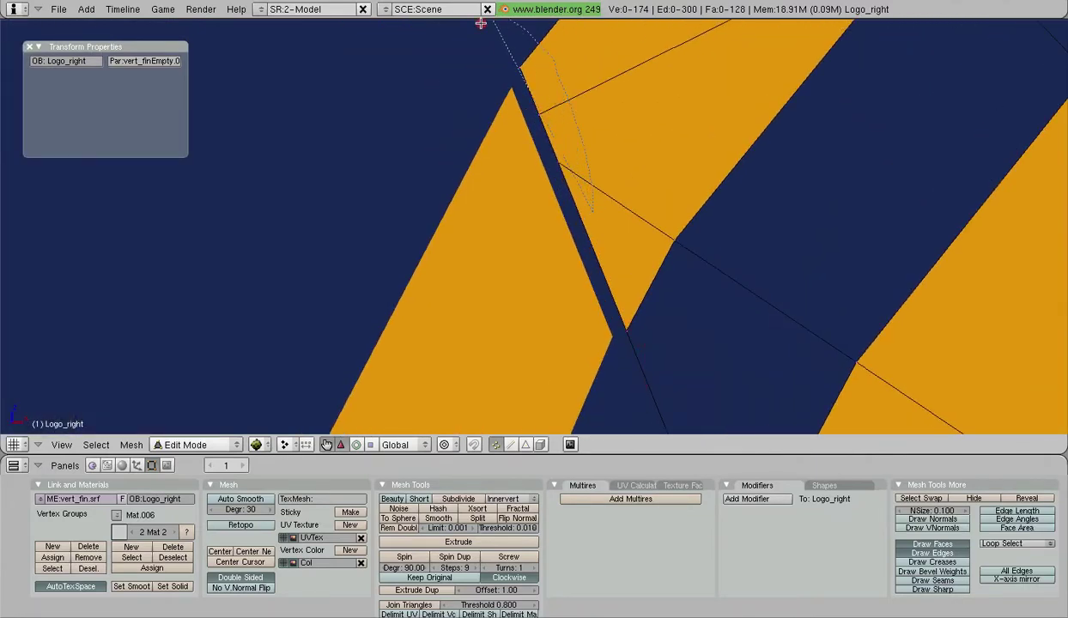
pyautogui.keyDown('ctrl'); pyautogui.moveTo(480, 23); pyautogui.dragTo(468, 47); pyautogui.keyUp('ctrl')
pyautogui.press('g')
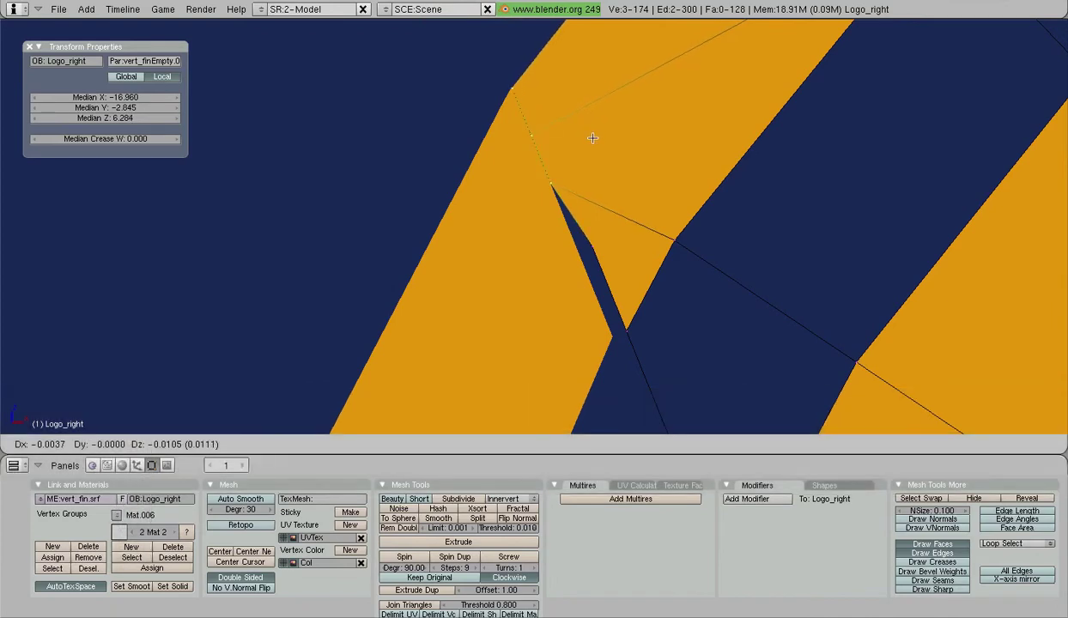
pyautogui.click(592, 138)
# - Move the two split-edge vertices down to the outer ring's inner corner about 0.007 units to close the gap
pyautogui.keyDown('shift'); pyautogui.moveTo(629, 226); pyautogui.dragTo(578, 126, button='middle'); pyautogui.keyUp('shift')
pyautogui.press('a')
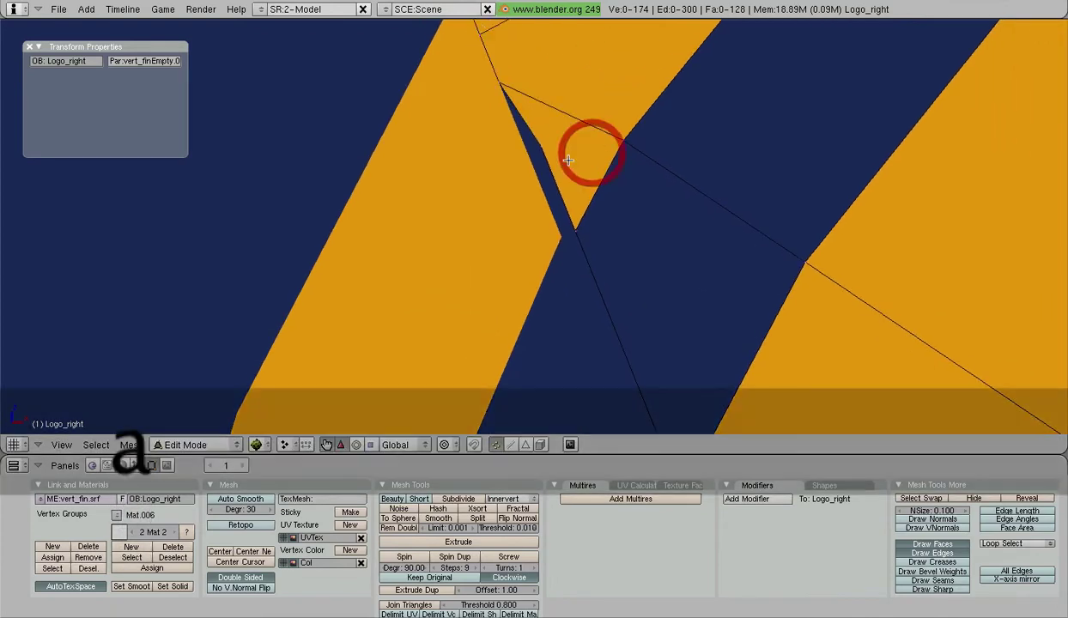
pyautogui.rightClick(550, 157)
pyautogui.keyDown('shift'); pyautogui.rightClick(578, 229); pyautogui.keyUp('shift')
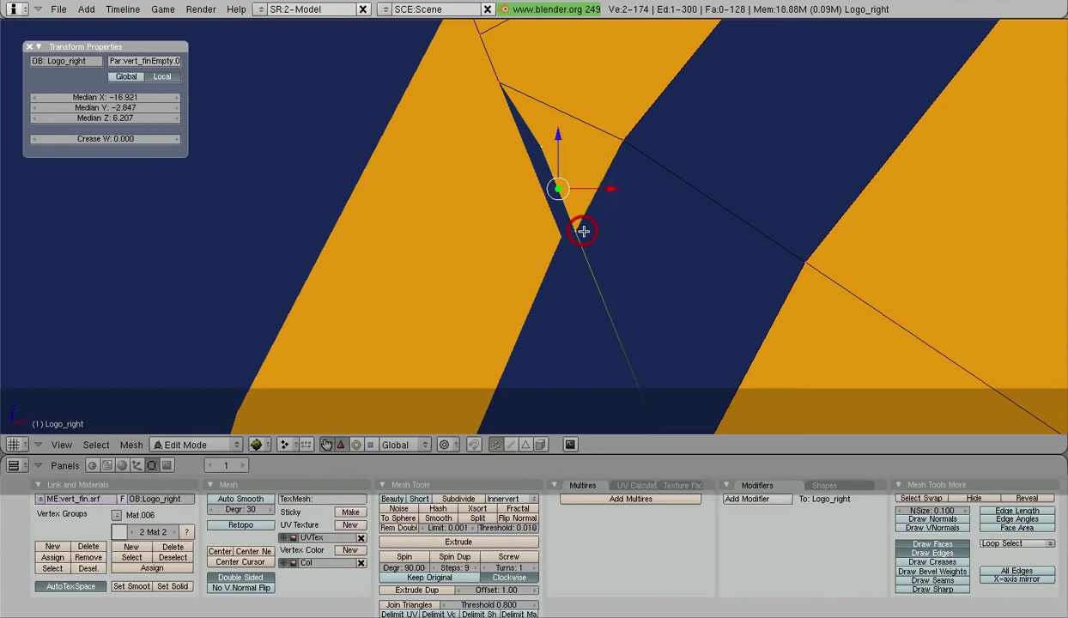
pyautogui.press('g')
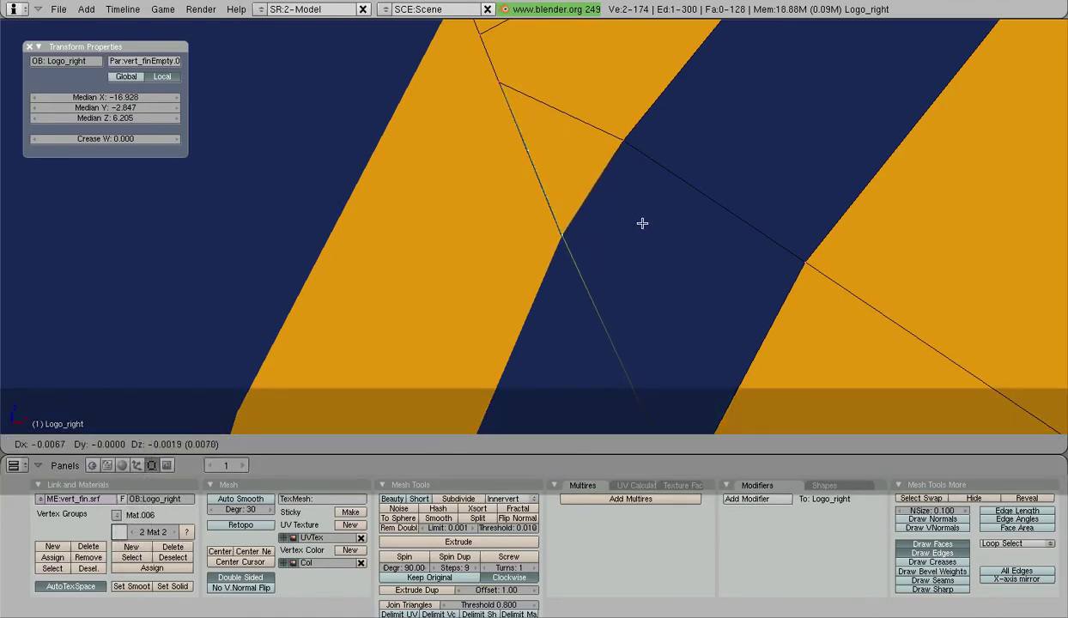
pyautogui.click(642, 226)
# - Move the two split-edge vertices below the blue ring's upper inner corner about 0.0075 units onto the smaller piece
pyautogui.keyDown('shift'); pyautogui.moveTo(669, 280); pyautogui.dragTo(566, 76, button='middle'); pyautogui.keyUp('shift')
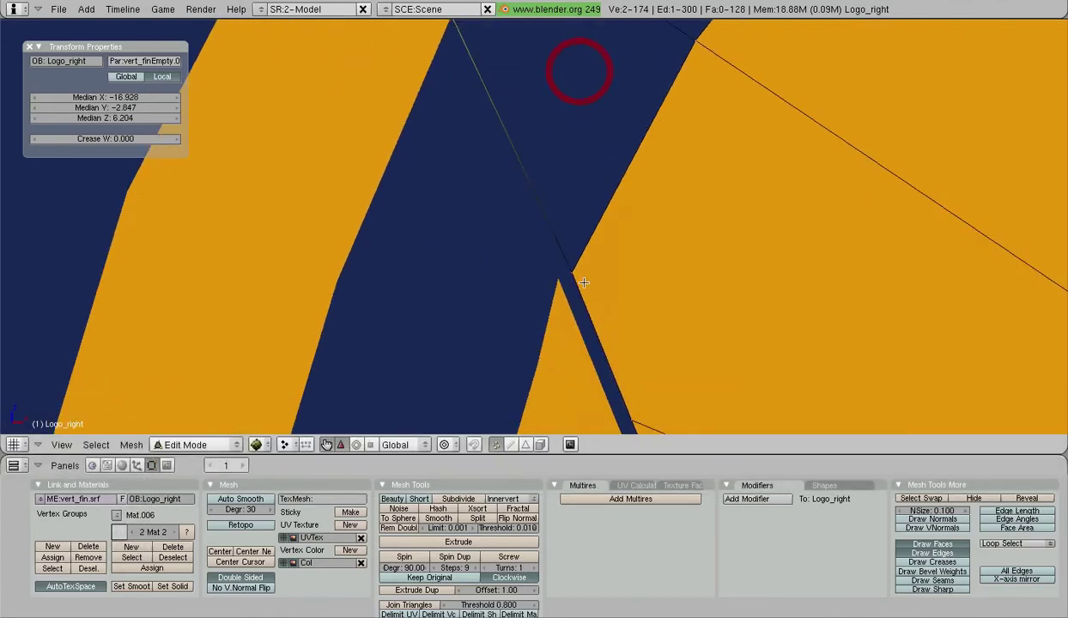
pyautogui.rightClick(583, 282)
pyautogui.hotkey('shift', 's')
pyautogui.keyDown('shift'); pyautogui.rightClick(620, 400); pyautogui.keyUp('shift')
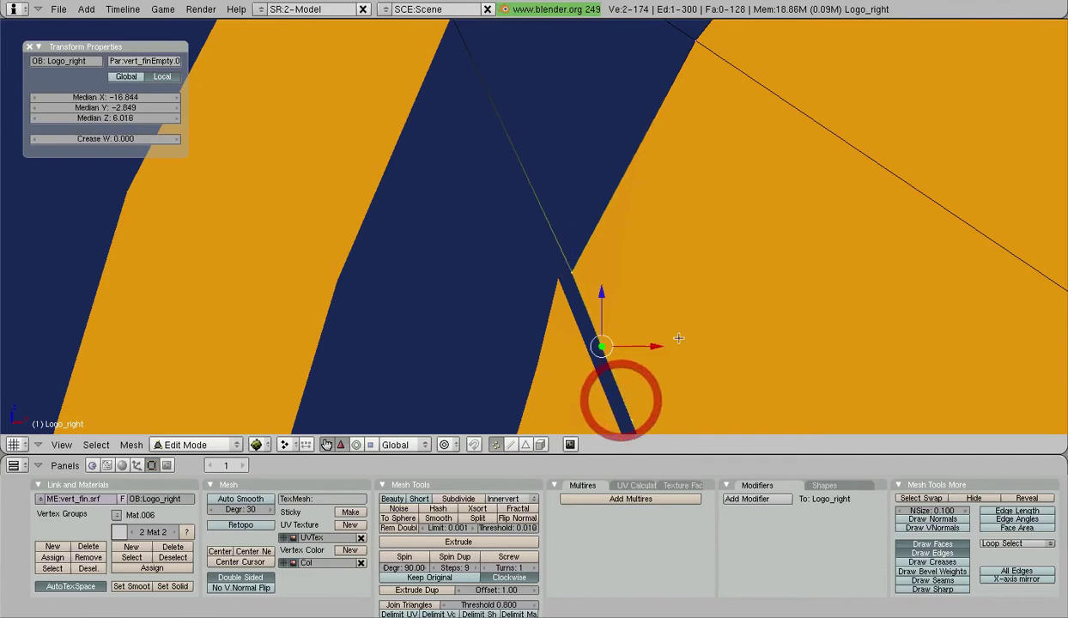
pyautogui.press('g')
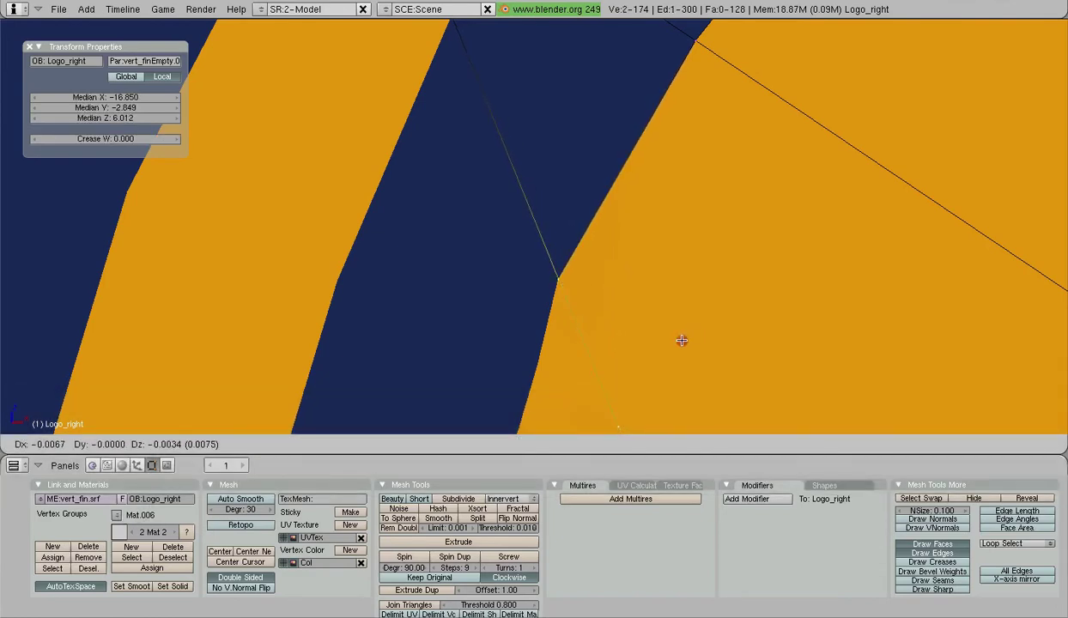
pyautogui.click(682, 340)
# - Select the two split-edge vertices at the crane's top feather and, in front view, move them about 0.008 units to meet the smaller piece
pyautogui.scroll(-9, 677, 326)
pyautogui.keyDown('shift'); pyautogui.moveTo(652, 291); pyautogui.dragTo(625, 199, button='middle'); pyautogui.keyUp('shift')
pyautogui.scroll(7, 631, 175)
pyautogui.scroll(3, 596, 249)
pyautogui.scroll(-3, 495, 118)
pyautogui.keyDown('shift'); pyautogui.moveTo(521, 153); pyautogui.dragTo(496, 75, button='middle'); pyautogui.keyUp('shift')
pyautogui.rightClick(507, 79)
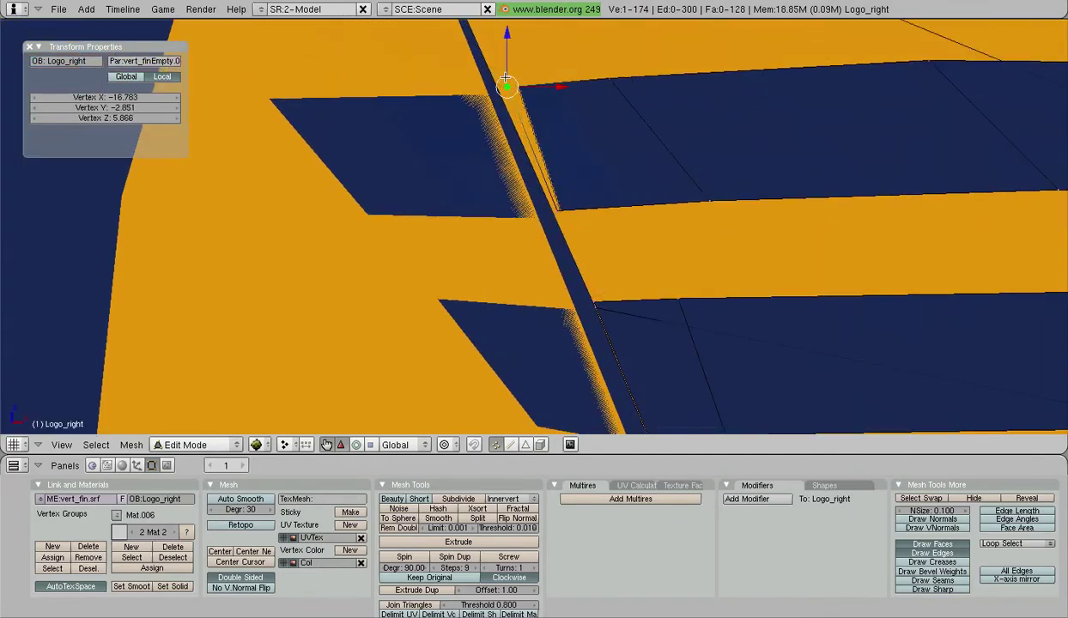
pyautogui.keyDown('shift'); pyautogui.rightClick(553, 203); pyautogui.keyUp('shift')
pyautogui.scroll(-3, 708, 188)
pyautogui.moveTo(708, 188); pyautogui.dragTo(651, 241, button='middle')
pyautogui.scroll(3, 478, 259)
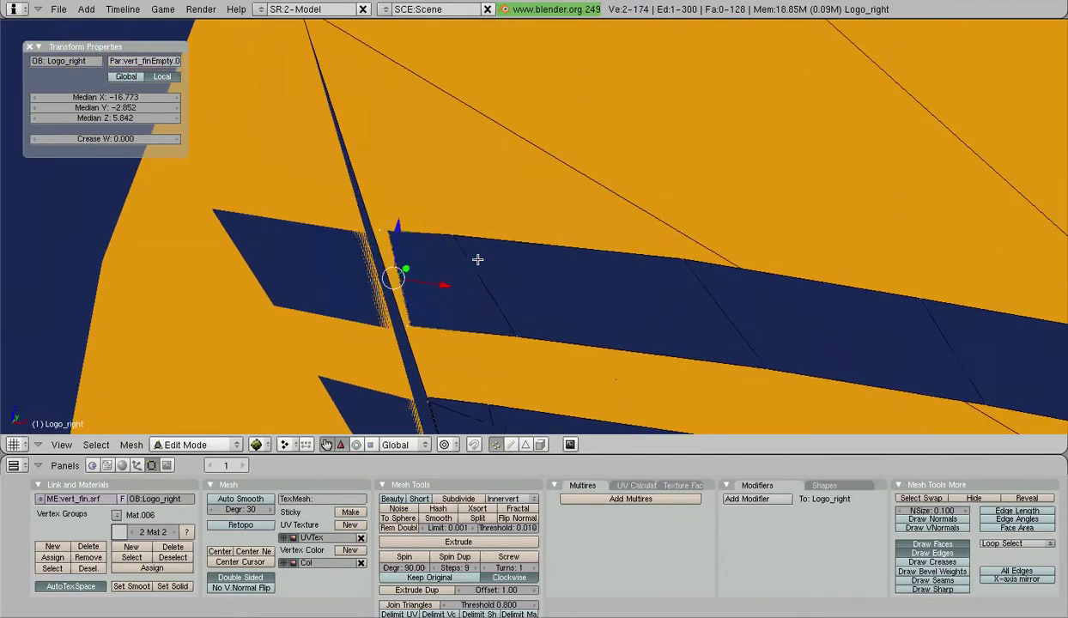
pyautogui.moveTo(477, 260); pyautogui.dragTo(400, 274, button='middle')
pyautogui.moveTo(389, 276); pyautogui.dragTo(389, 276)
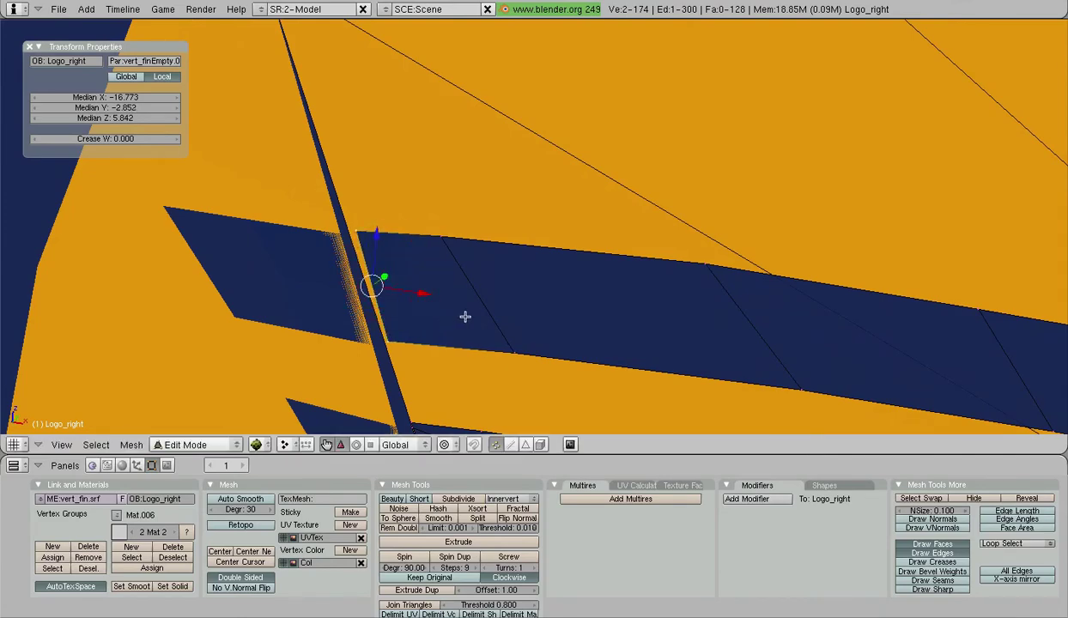
pyautogui.press('KP_1')
pyautogui.scroll(2, 602, 164)
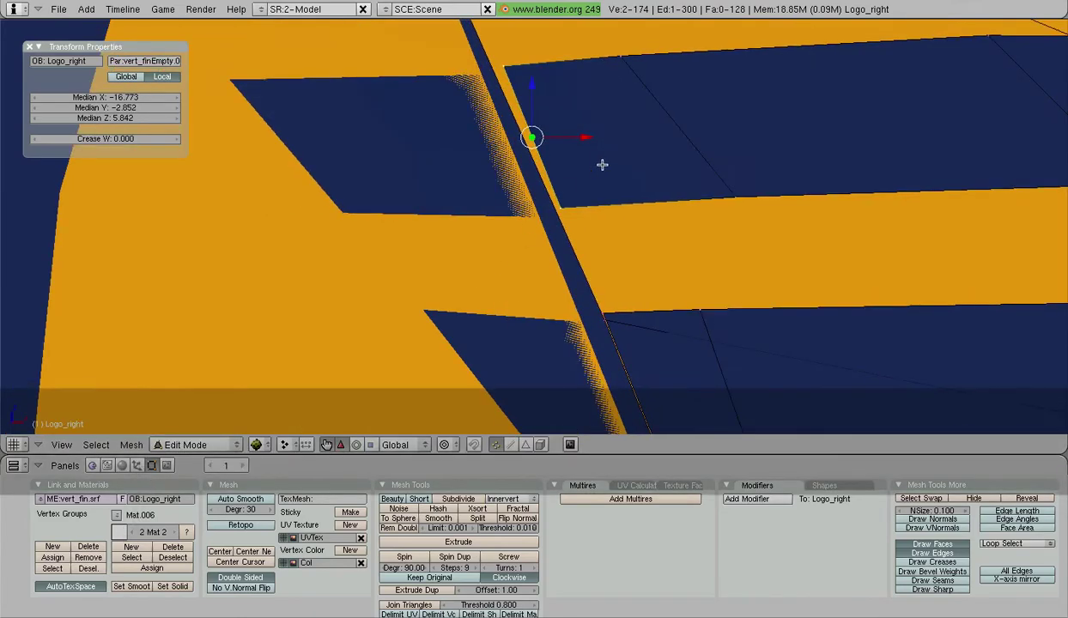
pyautogui.keyDown('shift'); pyautogui.moveTo(603, 164); pyautogui.dragTo(605, 217, button='middle'); pyautogui.keyUp('shift')
pyautogui.scroll(1, 607, 214)
pyautogui.press('g')
pyautogui.moveTo(609, 211); pyautogui.dragTo(600, 214)
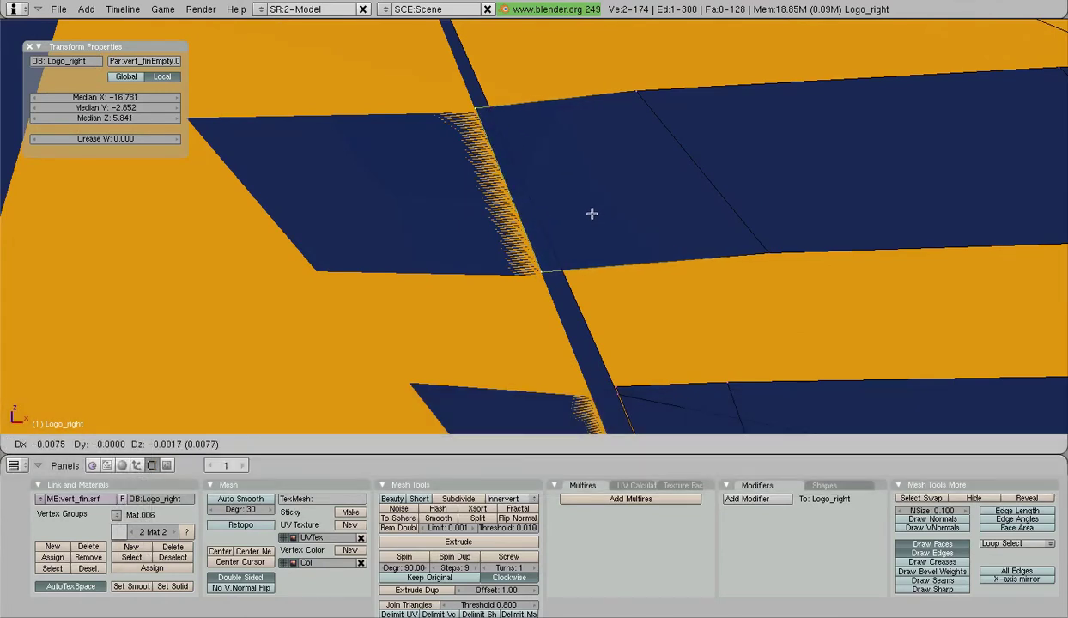
pyautogui.click(591, 212)
# - Move the split-edge vertex at the upper corner of the crane's second feather about 0.008 units to meet the smaller piece
pyautogui.moveTo(588, 211); pyautogui.dragTo(609, 108, button='middle')
pyautogui.rightClick(544, 149)
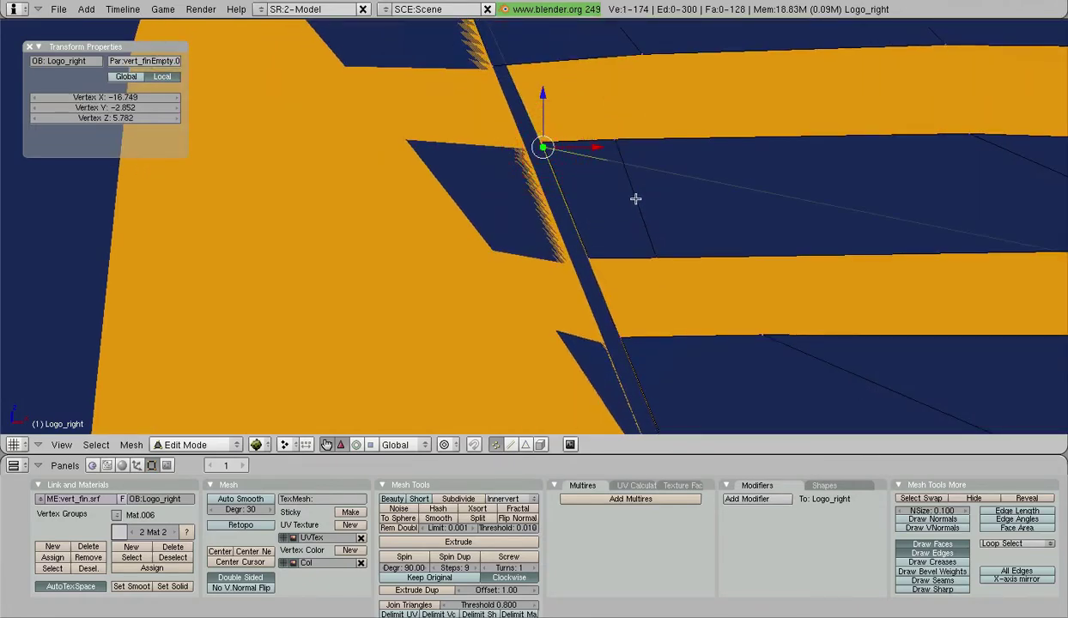
pyautogui.press('g')
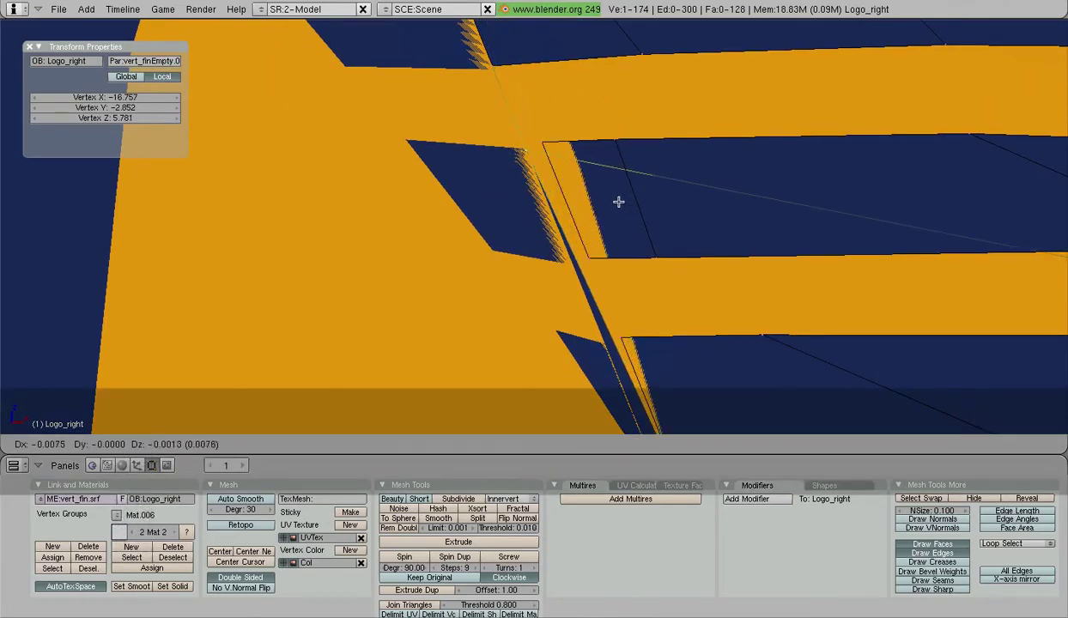
pyautogui.click(620, 201)
pyautogui.click(618, 201)
# - Move the split-edge vertex just above the crane's lowest feather across the gap to the smaller piece
pyautogui.moveTo(618, 200); pyautogui.dragTo(618, 164, button='middle')
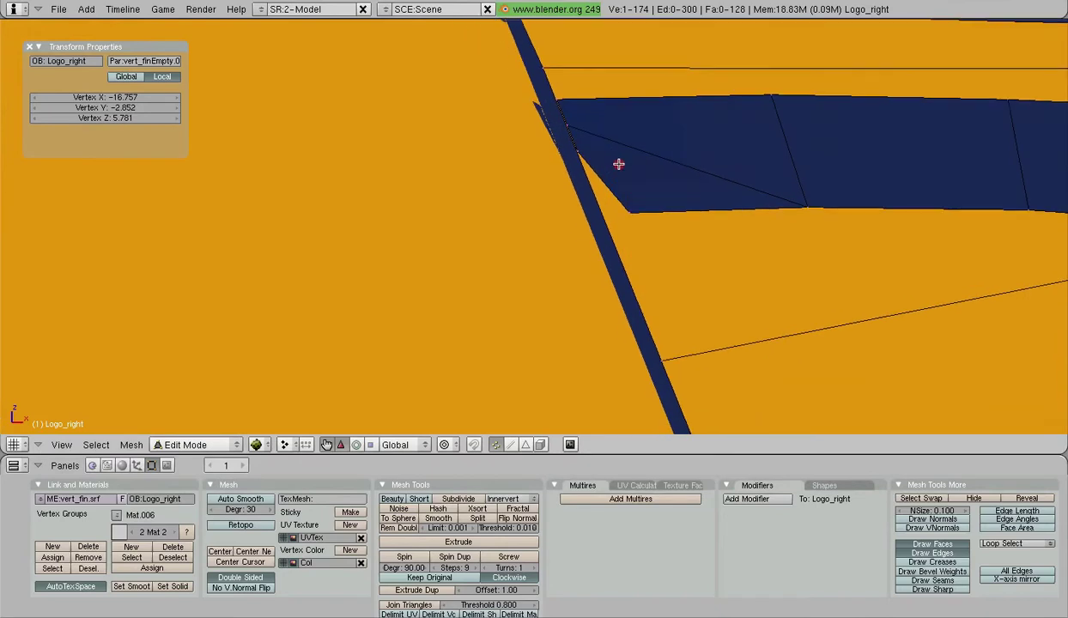
pyautogui.click(557, 77)
pyautogui.press('g')
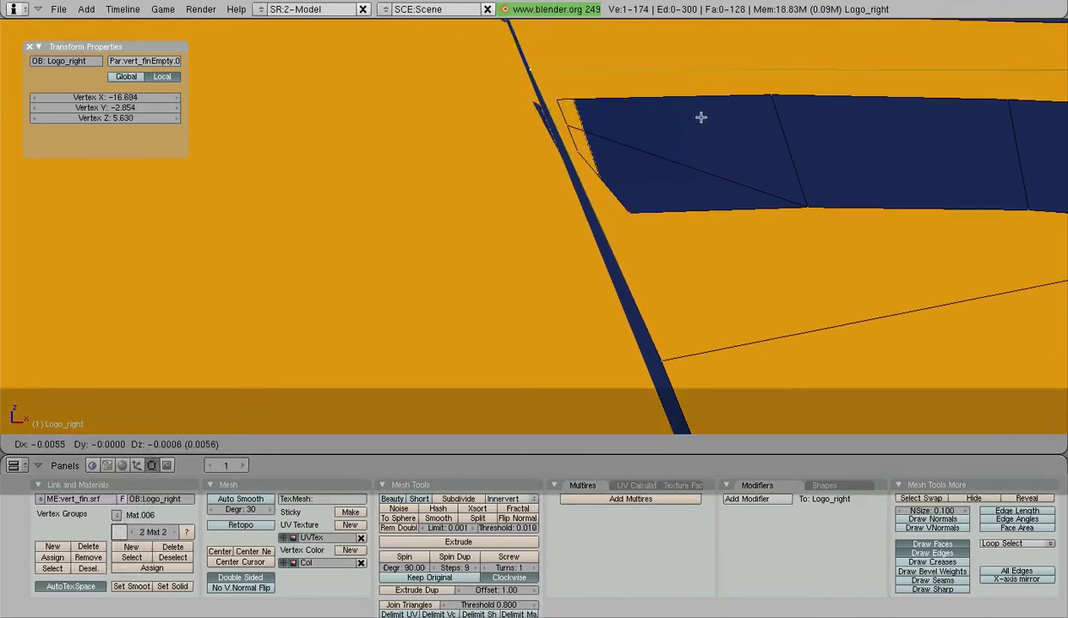
pyautogui.click(697, 116)
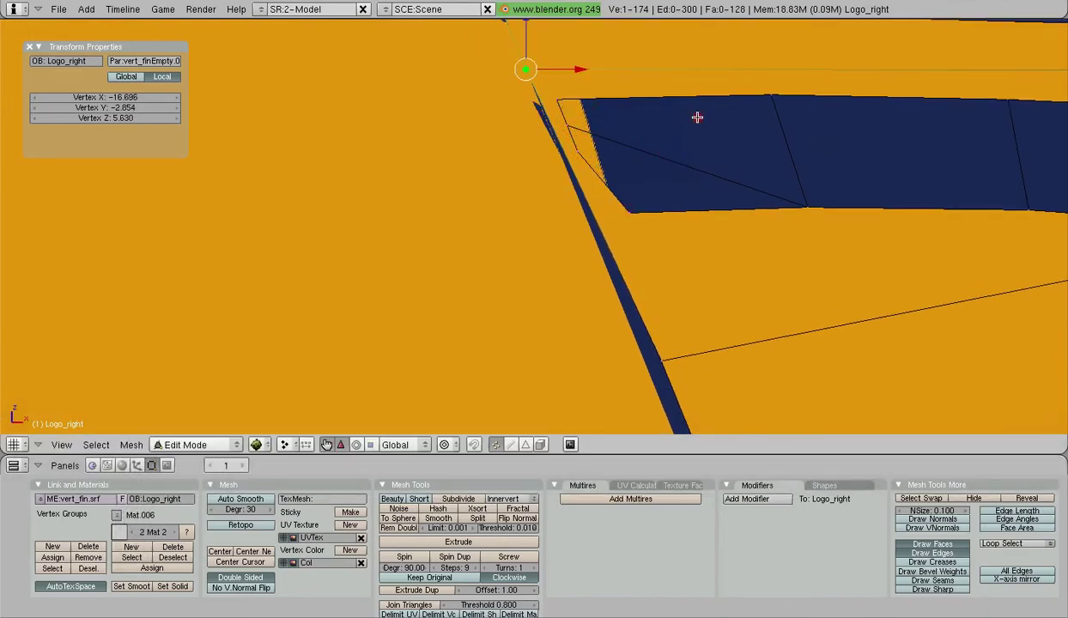
# - Select six split-edge vertices from the crane's lowest feather down past its tail and move them together toward the smaller piece
pyautogui.keyDown('shift'); pyautogui.moveTo(679, 272); pyautogui.dragTo(614, 67, button='middle'); pyautogui.keyUp('shift')
pyautogui.rightClick(604, 134)
pyautogui.scroll(-4, 715, 270)
pyautogui.keyDown('shift'); pyautogui.rightClick(626, 311); pyautogui.keyUp('shift')
pyautogui.keyDown('shift'); pyautogui.moveTo(702, 257); pyautogui.dragTo(640, 59, button='middle'); pyautogui.keyUp('shift')
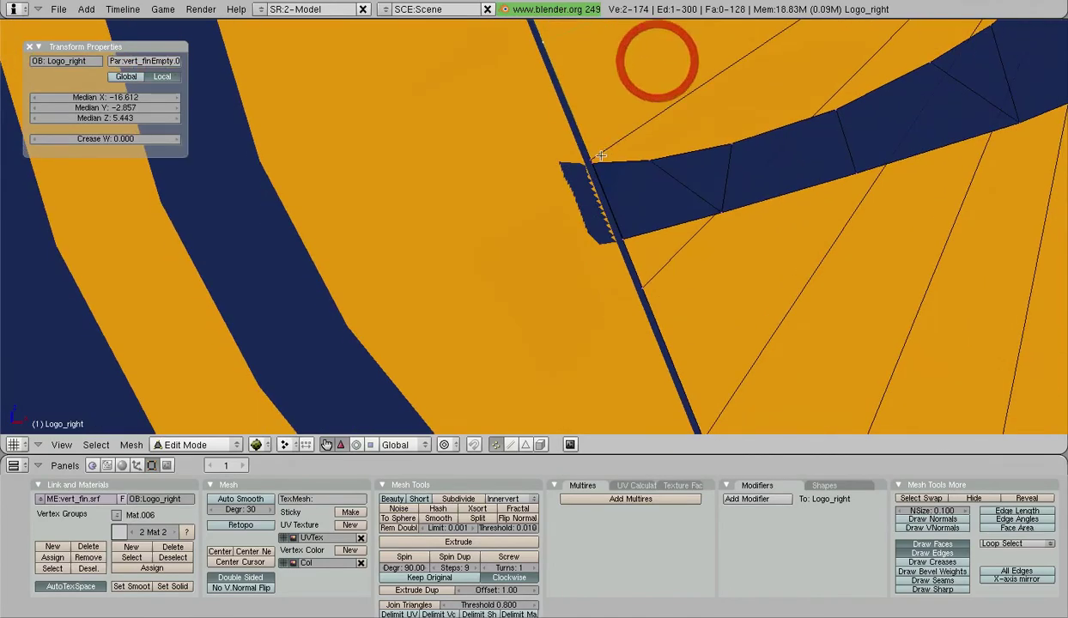
pyautogui.keyDown('shift'); pyautogui.rightClick(584, 152); pyautogui.keyUp('shift')
pyautogui.keyDown('shift'); pyautogui.rightClick(630, 295); pyautogui.keyUp('shift')
pyautogui.keyDown('shift'); pyautogui.moveTo(684, 298); pyautogui.dragTo(592, 14, button='middle'); pyautogui.keyUp('shift')
pyautogui.keyDown('shift'); pyautogui.rightClick(608, 136); pyautogui.keyUp('shift')
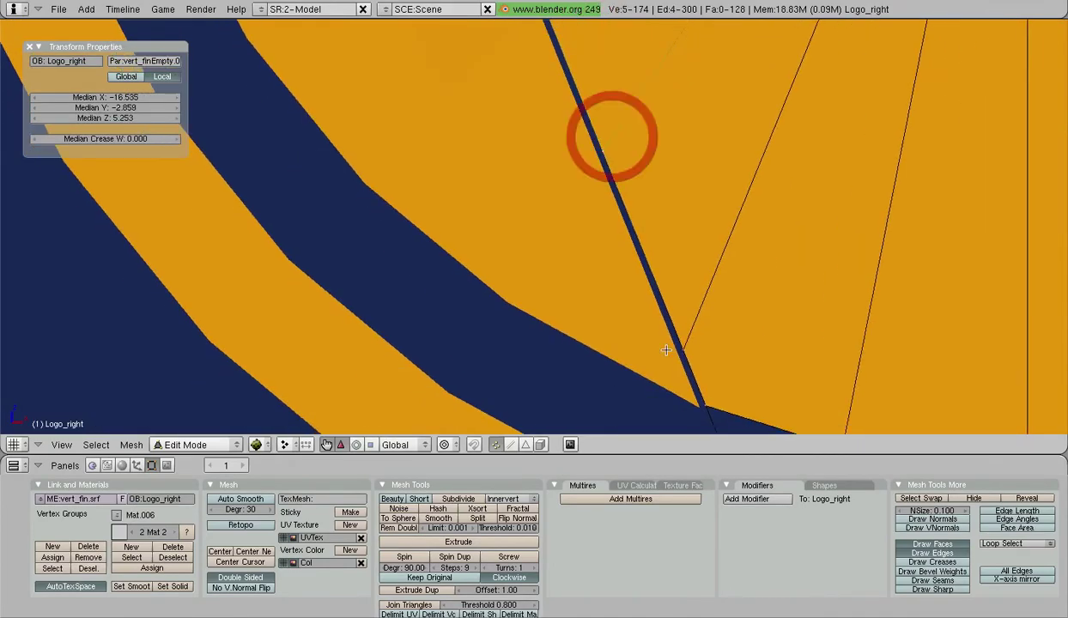
pyautogui.keyDown('shift'); pyautogui.rightClick(679, 351); pyautogui.keyUp('shift')
pyautogui.press('g')
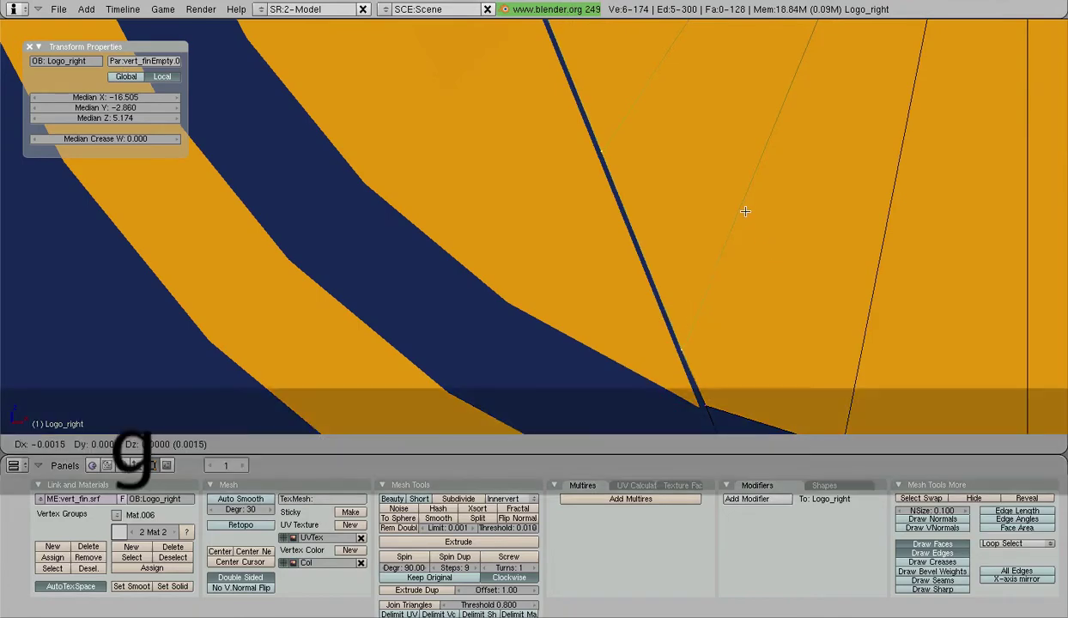
pyautogui.click(740, 210)
# - Move the two split-edge vertices on the blue ring's lower inner and outer edges about 0.006 units to meet the smaller piece
pyautogui.keyDown('shift'); pyautogui.moveTo(688, 269); pyautogui.dragTo(631, 148, button='middle'); pyautogui.keyUp('shift')
pyautogui.scroll(4, 661, 231)
pyautogui.rightClick(682, 183)
pyautogui.moveTo(682, 183); pyautogui.dragTo(557, 43, button='middle')
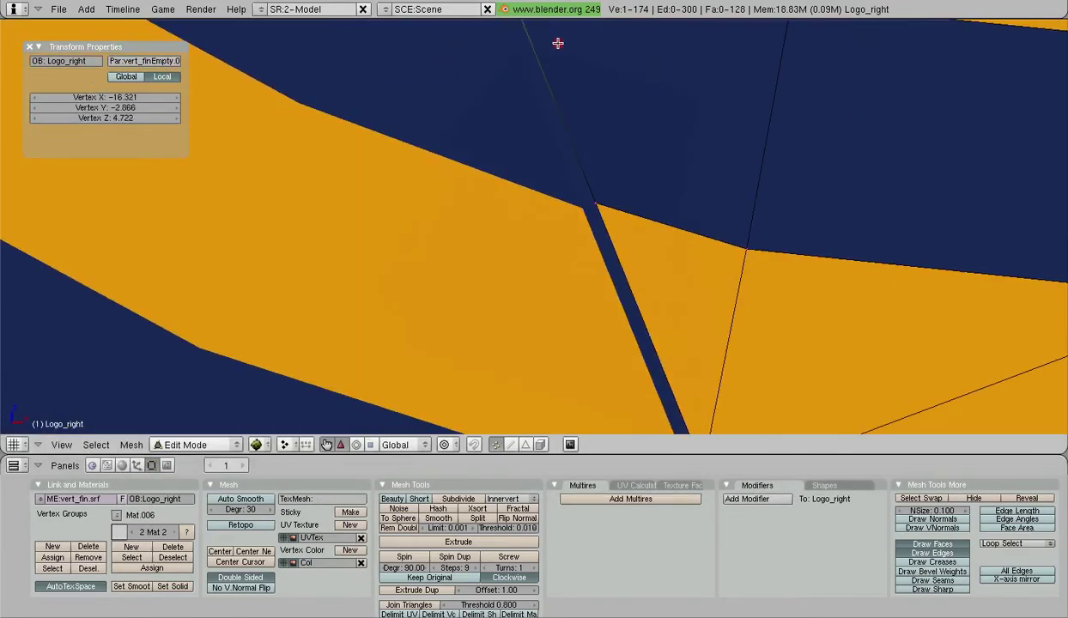
pyautogui.keyDown('shift'); pyautogui.rightClick(587, 204); pyautogui.keyUp('shift')
pyautogui.keyDown('shift'); pyautogui.moveTo(659, 104); pyautogui.dragTo(816, 248, button='middle'); pyautogui.keyUp('shift')
pyautogui.press('g')
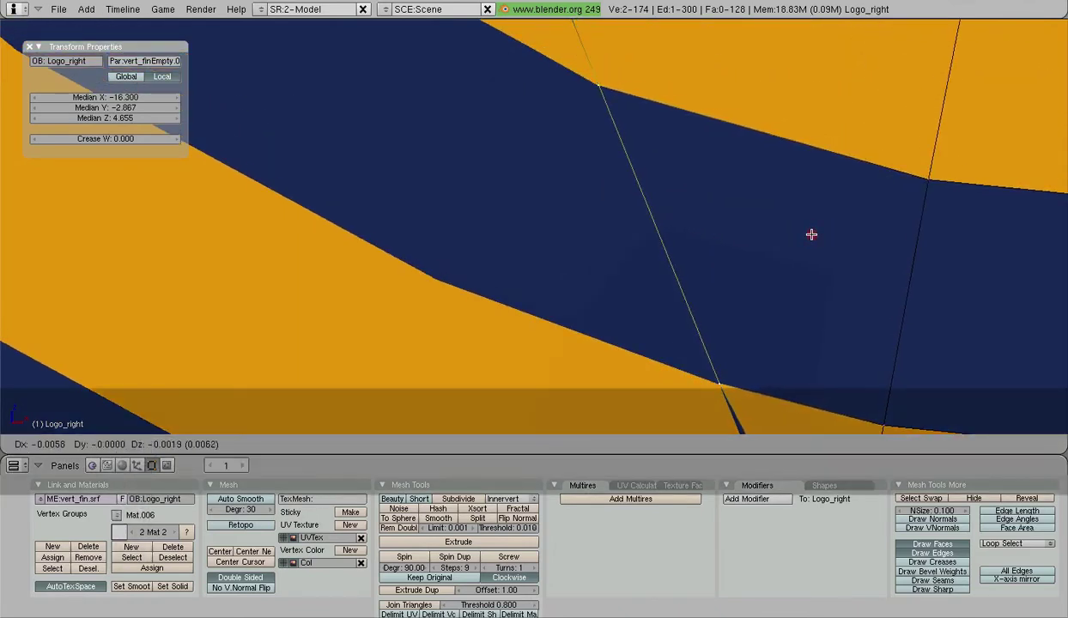
pyautogui.click(811, 234)
# - Select four split-edge vertices down to the outer yellow ring's lower corner and move them together about 0.0065 units to meet the smaller piece
pyautogui.moveTo(801, 303); pyautogui.dragTo(741, 221, button='middle')
pyautogui.keyDown('shift'); pyautogui.rightClick(673, 254); pyautogui.keyUp('shift')
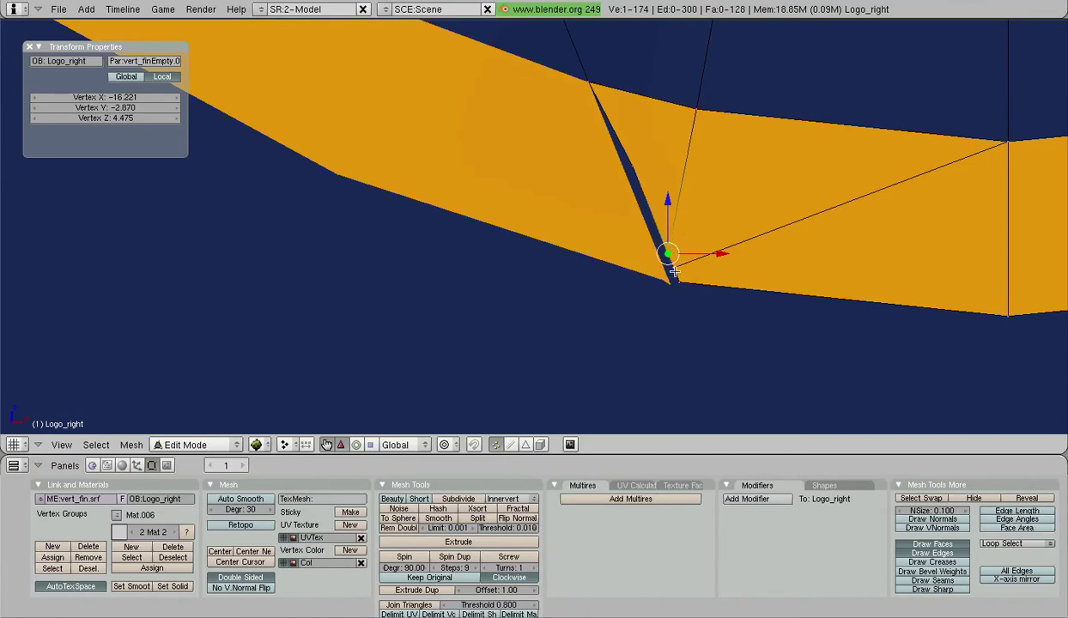
pyautogui.scroll(4, 725, 261)
pyautogui.keyDown('shift'); pyautogui.moveTo(736, 260); pyautogui.dragTo(574, 161, button='middle'); pyautogui.keyUp('shift')
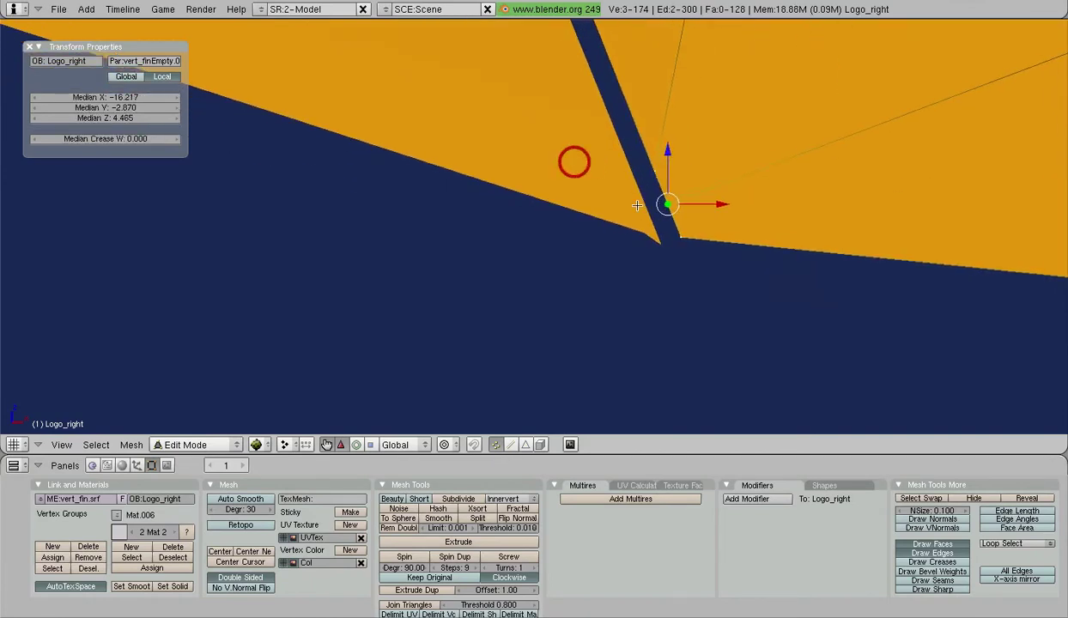
pyautogui.scroll(1, 575, 161)
pyautogui.press('g')
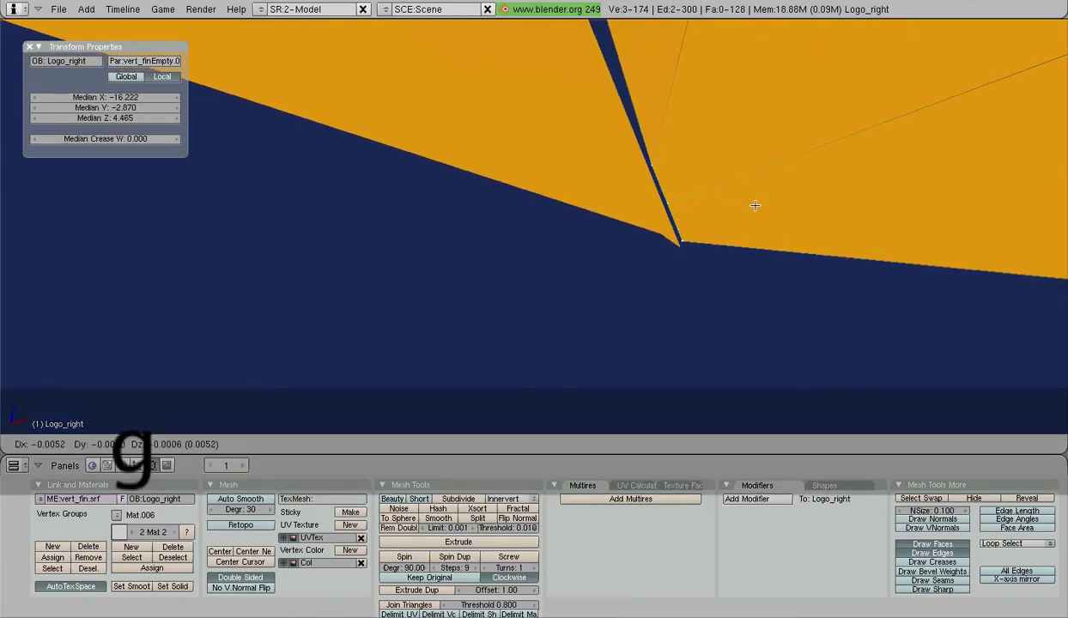
pyautogui.press('Escape')
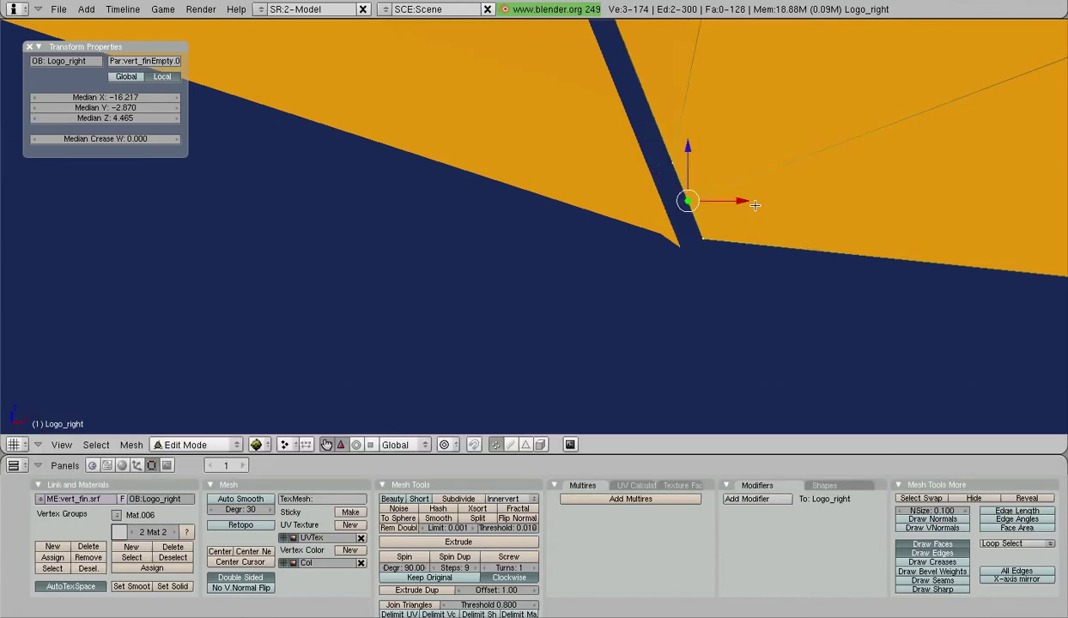
pyautogui.moveTo(760, 211); pyautogui.dragTo(691, 303, button='middle')
pyautogui.keyDown('shift'); pyautogui.rightClick(551, 105); pyautogui.keyUp('shift')
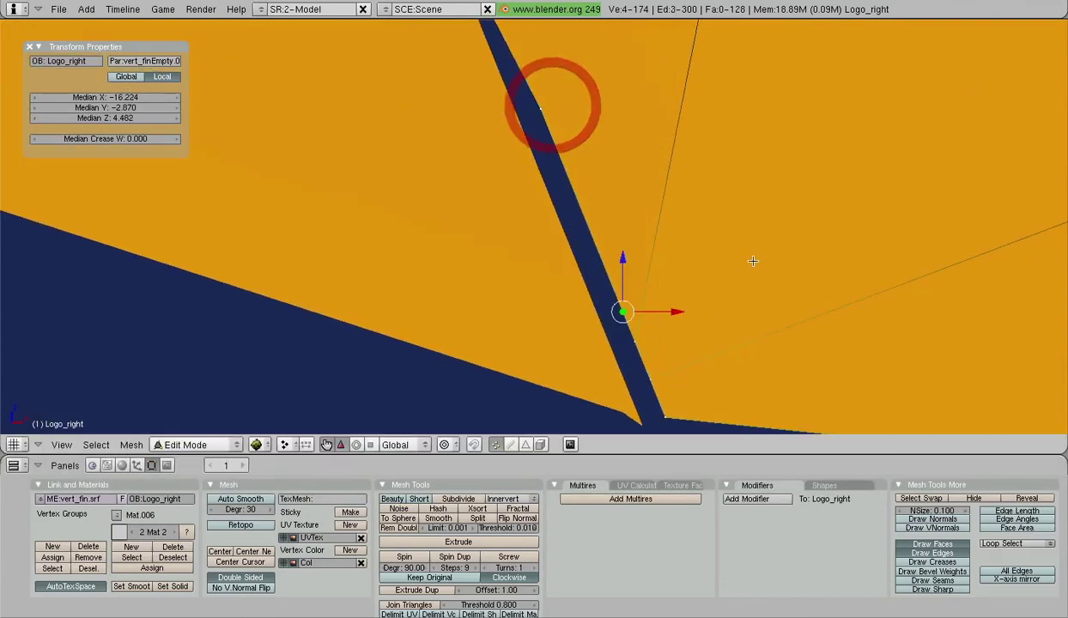
pyautogui.press('g')
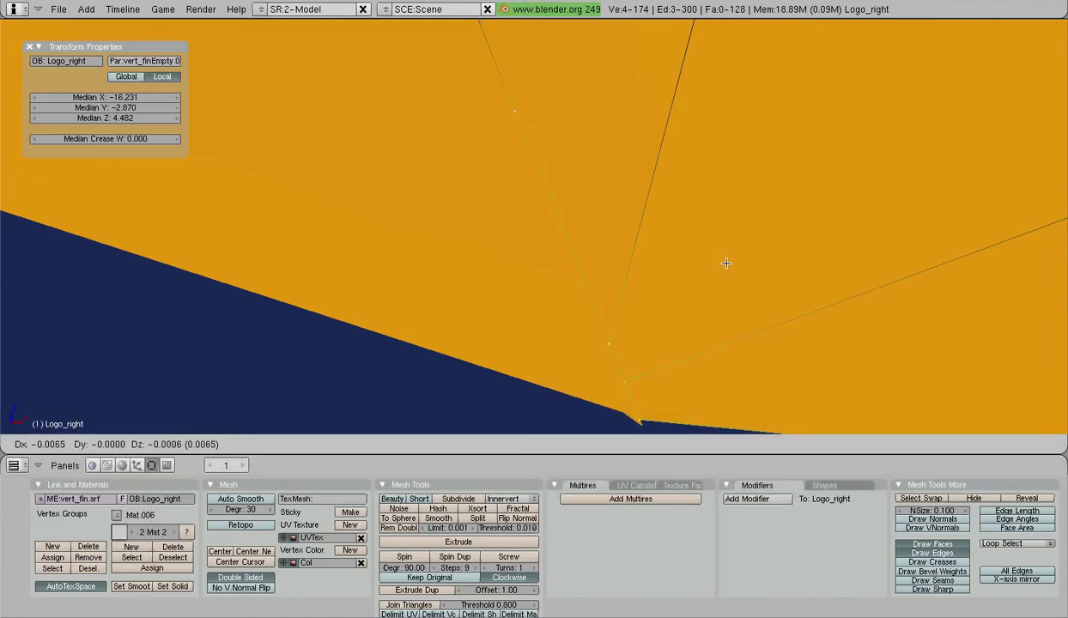
pyautogui.click(726, 263)
# - Move the smaller logo piece's protruding corner vertex at the outer yellow ring's lower edge about 0.002 units to meet the larger piece
pyautogui.keyDown('shift'); pyautogui.moveTo(653, 358); pyautogui.dragTo(658, 188, button='middle'); pyautogui.keyUp('shift')
pyautogui.press('Tab')
pyautogui.rightClick(610, 244)
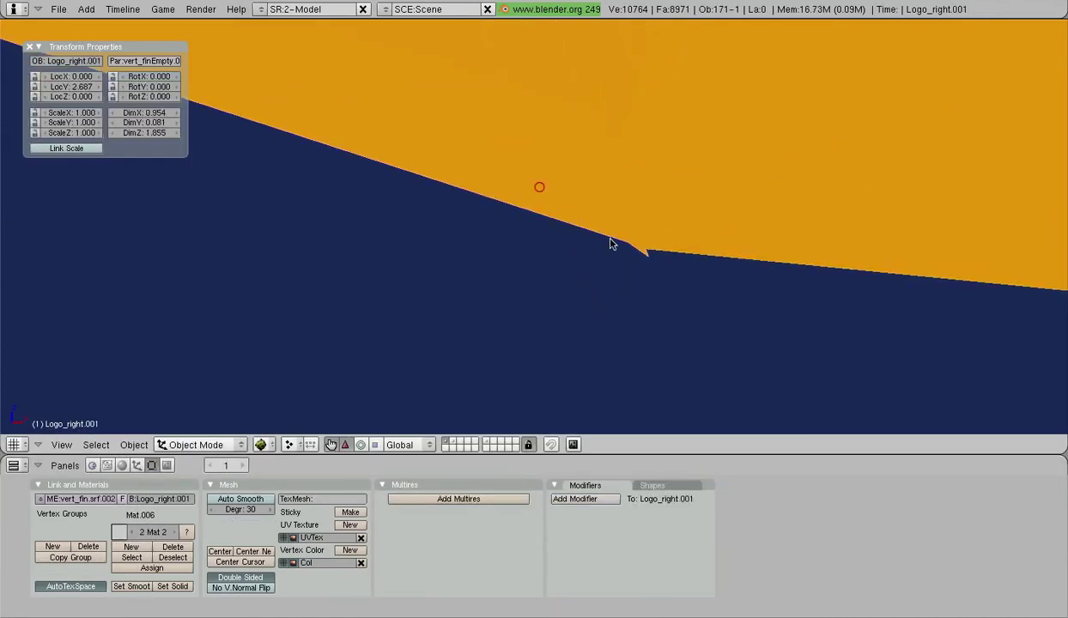
pyautogui.press('Tab')
pyautogui.press('g')
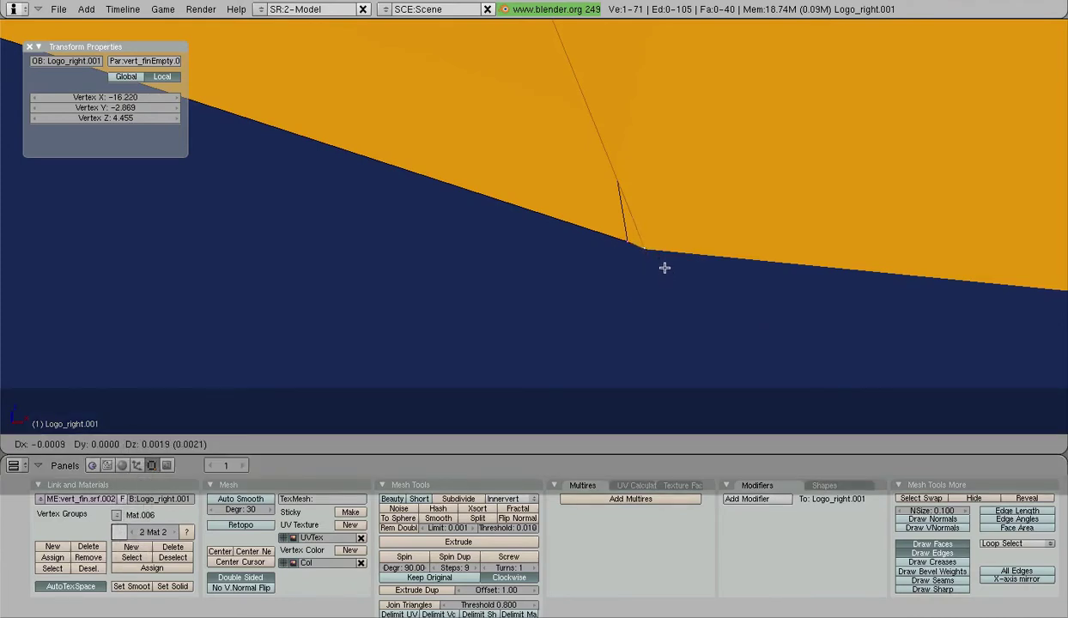
pyautogui.click(665, 268)
pyautogui.press('Tab')
# - Reopen the larger logo piece for mesh editing and shift the two split-edge vertices at the crane's lower blue tail stripe along Y
pyautogui.scroll(-9, 667, 268)
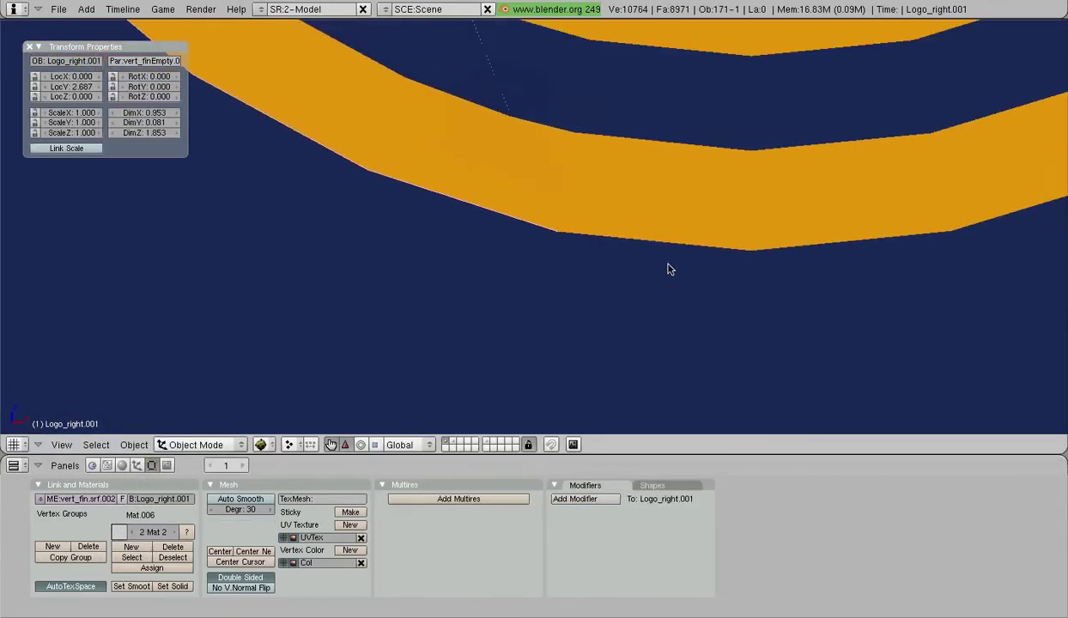
pyautogui.scroll(-1, 668, 266)
pyautogui.keyDown('shift'); pyautogui.moveTo(546, 143); pyautogui.dragTo(673, 335, button='middle'); pyautogui.keyUp('shift')
pyautogui.rightClick(628, 297)
pyautogui.scroll(-3, 629, 297)
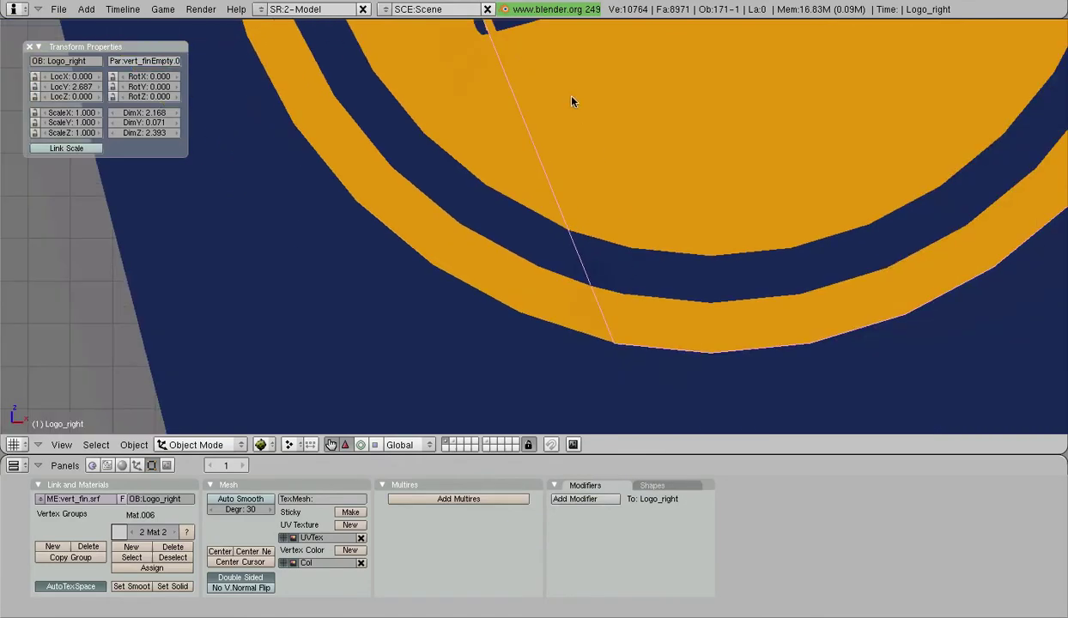
pyautogui.keyDown('shift'); pyautogui.moveTo(572, 97); pyautogui.dragTo(668, 364, button='middle'); pyautogui.keyUp('shift')
pyautogui.rightClick(604, 294)
pyautogui.press('Tab')
pyautogui.press('Tab')
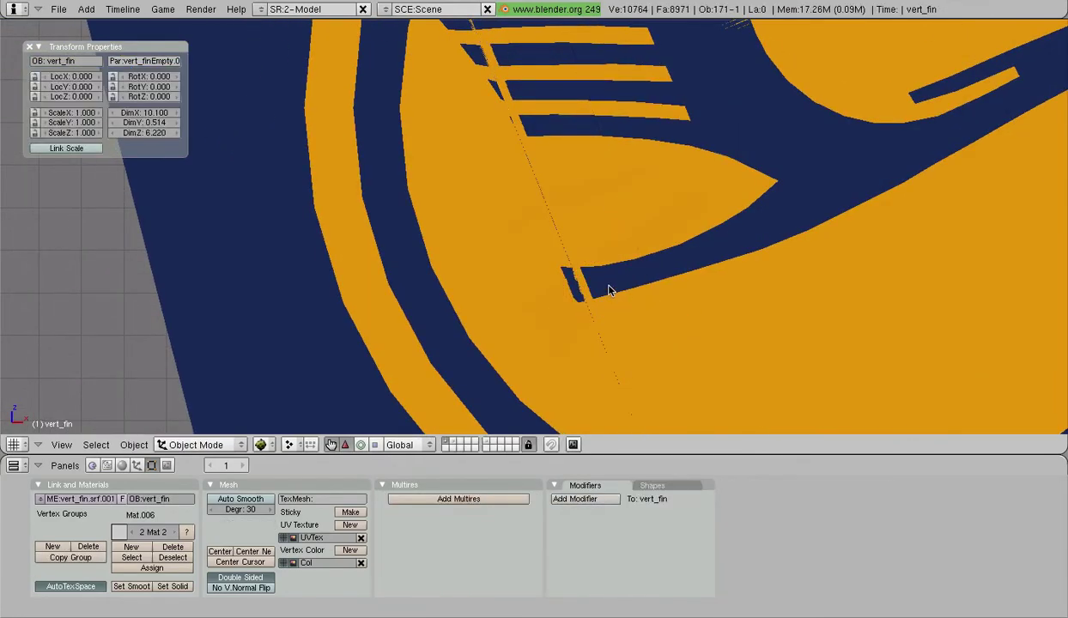
pyautogui.rightClick(608, 284)
pyautogui.press('Tab')
pyautogui.scroll(5, 601, 257)
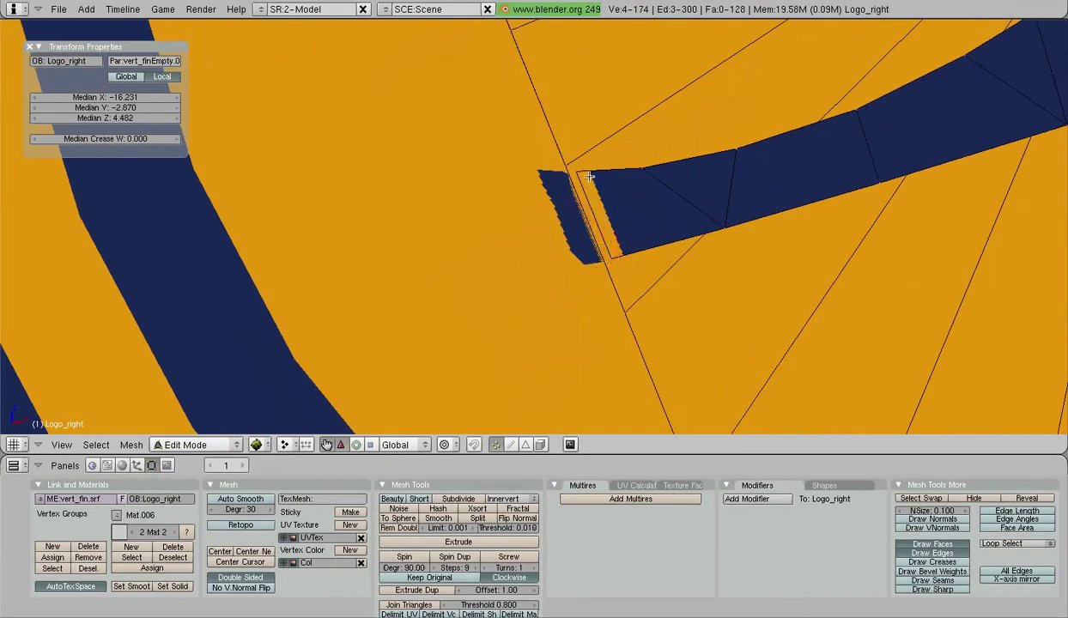
pyautogui.rightClick(583, 170)
pyautogui.keyDown('shift'); pyautogui.rightClick(615, 269); pyautogui.keyUp('shift')
pyautogui.moveTo(615, 269)
pyautogui.mouseDown(button='middle')
pyautogui.moveTo(570, 319)
pyautogui.moveTo(495, 271)
pyautogui.moveTo(515, 210)
pyautogui.mouseUp(button='middle')
pyautogui.moveTo(468, 206); pyautogui.dragTo(463, 203)
# - Select the six split-edge vertices at the ends of the crane's three lowest blue feather stripes and shift them together along Y
pyautogui.moveTo(464, 202); pyautogui.dragTo(560, 278, button='middle')
pyautogui.rightClick(561, 278)
pyautogui.click(558, 308)
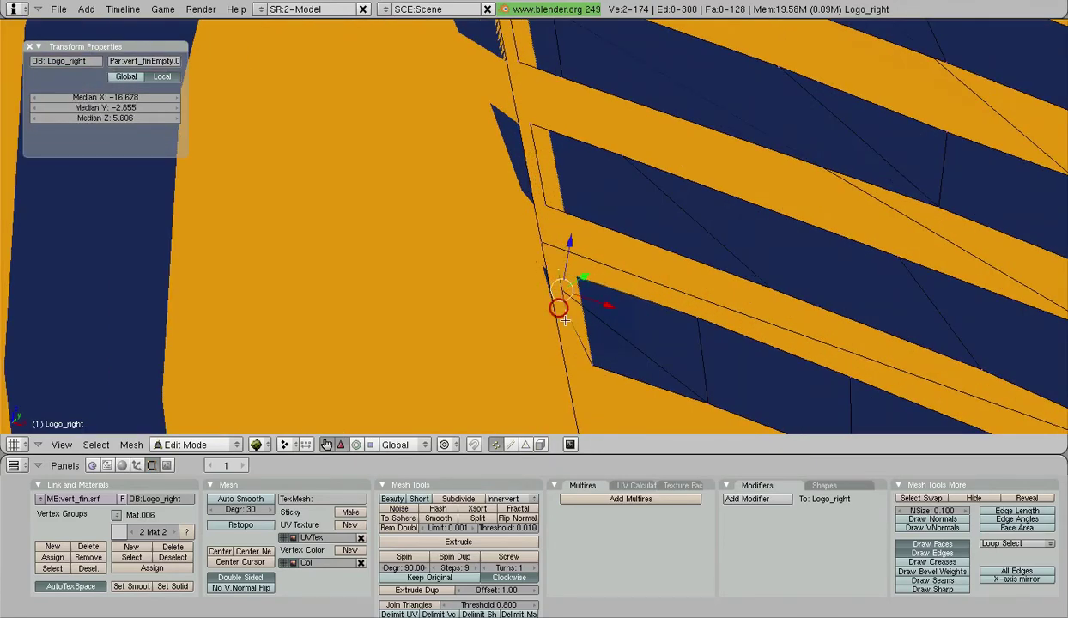
pyautogui.keyDown('shift'); pyautogui.rightClick(536, 148); pyautogui.keyUp('shift')
pyautogui.moveTo(572, 112); pyautogui.dragTo(588, 187, button='middle')
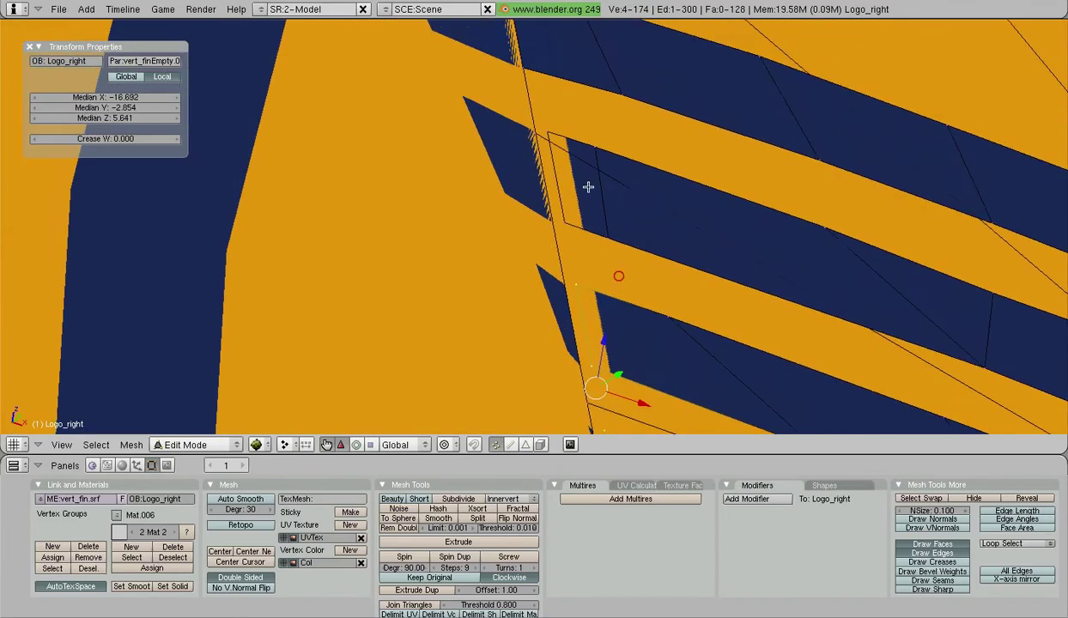
pyautogui.keyDown('shift'); pyautogui.rightClick(557, 128); pyautogui.keyUp('shift')
pyautogui.keyDown('shift'); pyautogui.rightClick(574, 215); pyautogui.keyUp('shift')
pyautogui.keyDown('shift'); pyautogui.moveTo(579, 115); pyautogui.dragTo(554, 71, button='middle'); pyautogui.keyUp('shift')
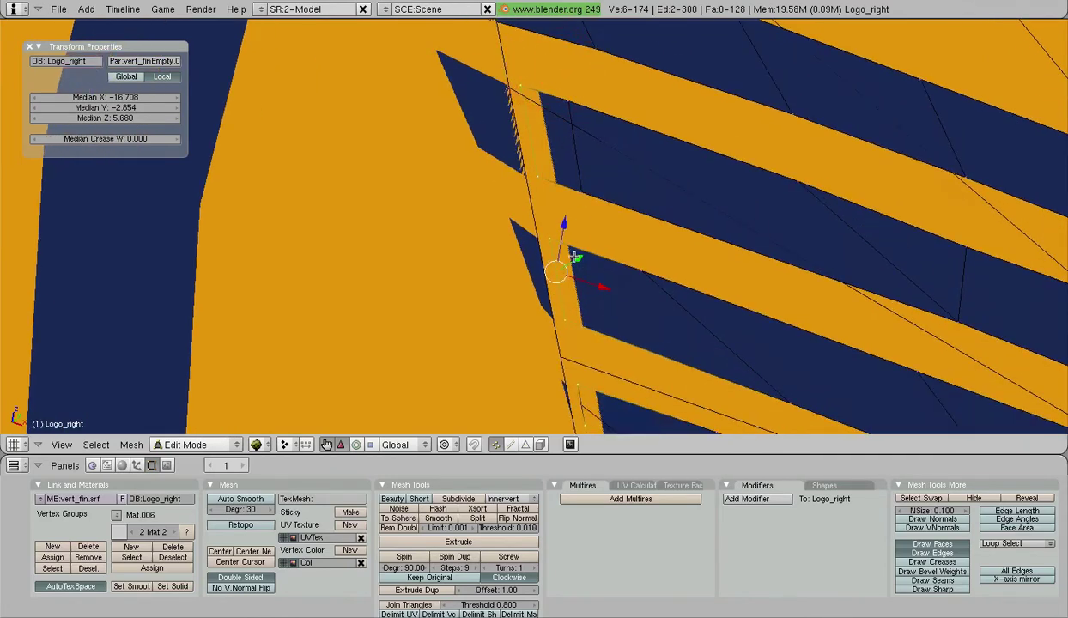
pyautogui.moveTo(575, 257); pyautogui.dragTo(567, 250)
# - Shift two further vertices at the slanted end of the lowest blue feather stripe slightly along Y, one at a time
pyautogui.moveTo(566, 251); pyautogui.dragTo(601, 239, button='middle')
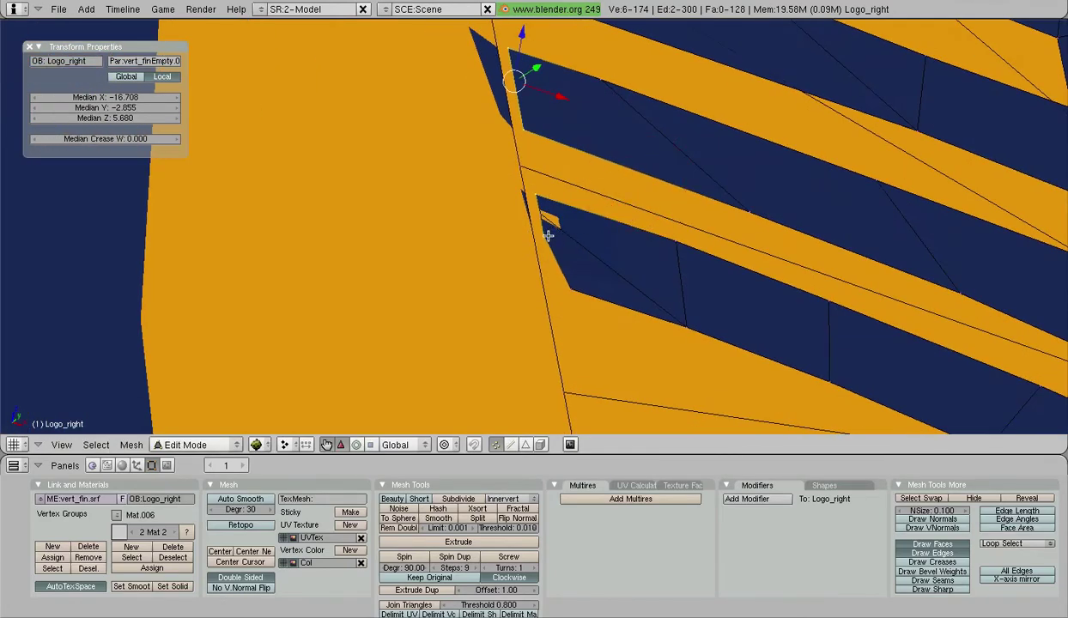
pyautogui.rightClick(556, 281)
pyautogui.moveTo(594, 275); pyautogui.dragTo(592, 273)
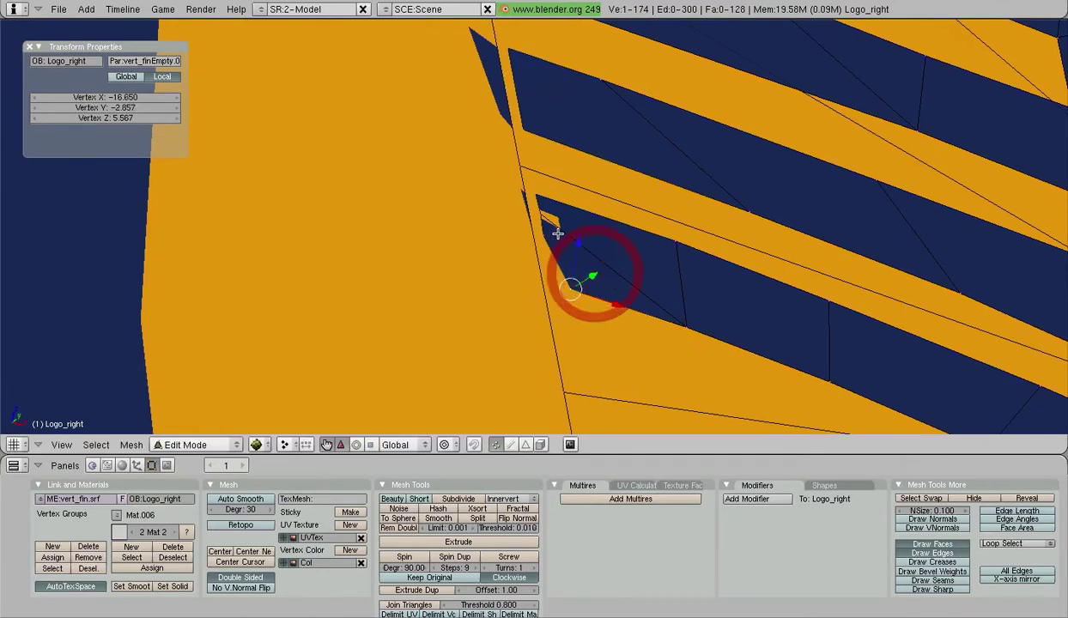
pyautogui.moveTo(558, 209); pyautogui.dragTo(557, 206)
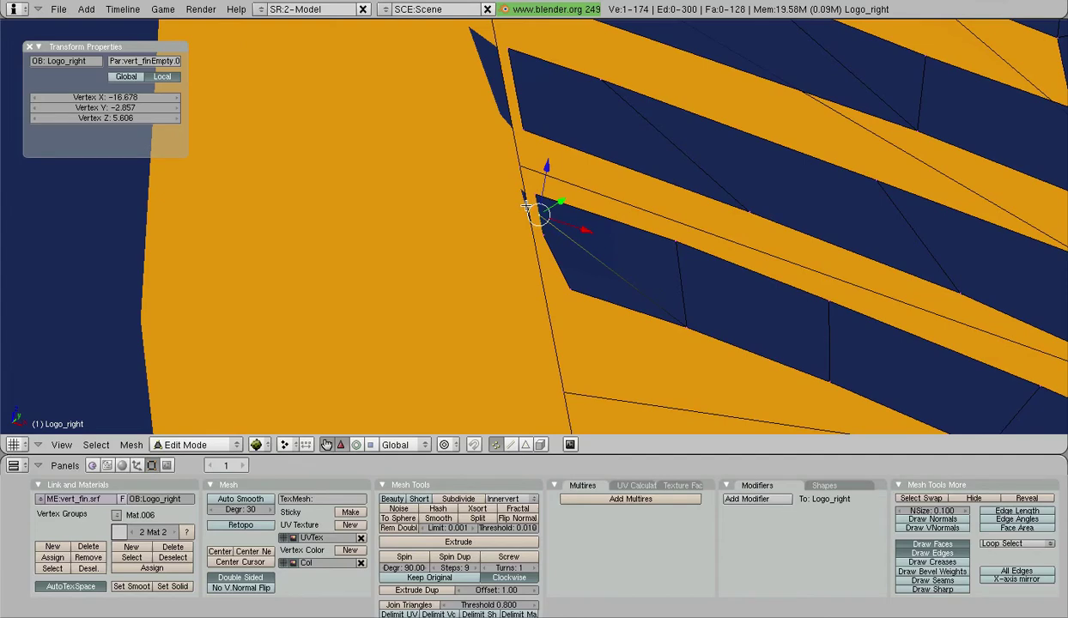
# - Select three vertices at the upper end of the lowest blue feather stripe and move them along X to a median X of -16.685
pyautogui.moveTo(526, 206); pyautogui.dragTo(612, 281, button='middle')
pyautogui.press('KP_1')
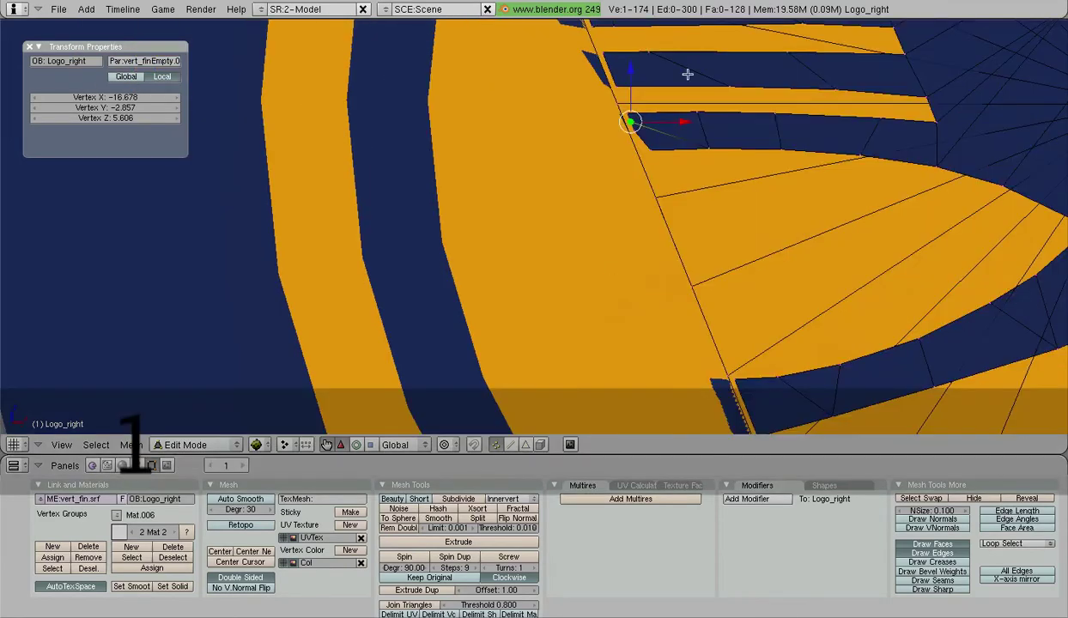
pyautogui.keyDown('shift'); pyautogui.moveTo(713, 190); pyautogui.dragTo(648, 286, button='middle'); pyautogui.keyUp('shift')
pyautogui.scroll(7, 652, 280)
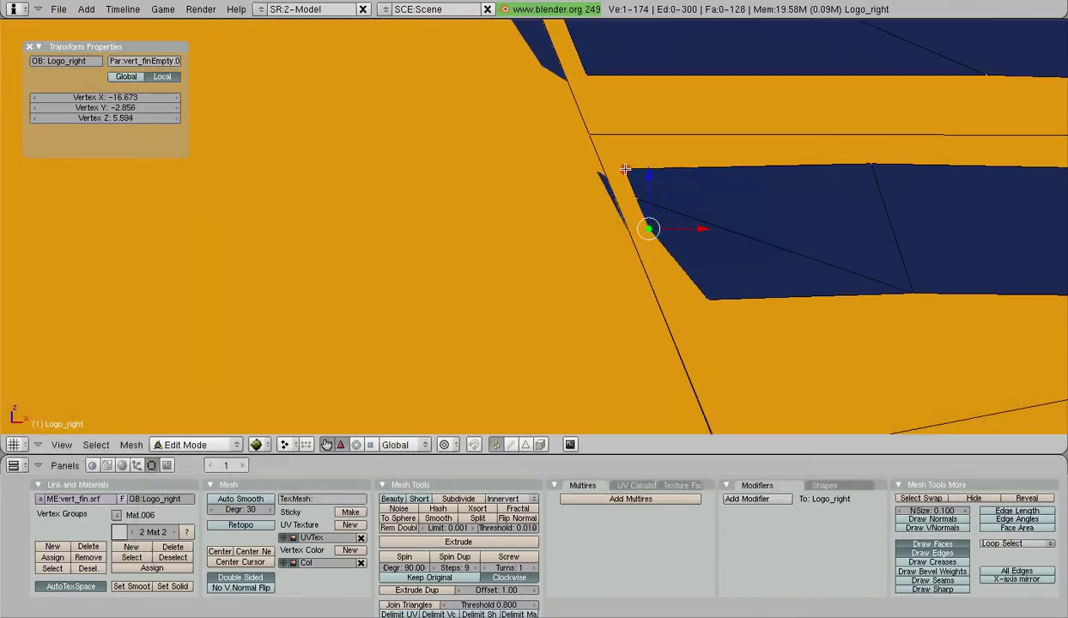
pyautogui.keyDown('shift'); pyautogui.rightClick(634, 176); pyautogui.keyUp('shift')
pyautogui.keyDown('shift'); pyautogui.rightClick(631, 200); pyautogui.keyUp('shift')
pyautogui.press('g')
pyautogui.press('x')
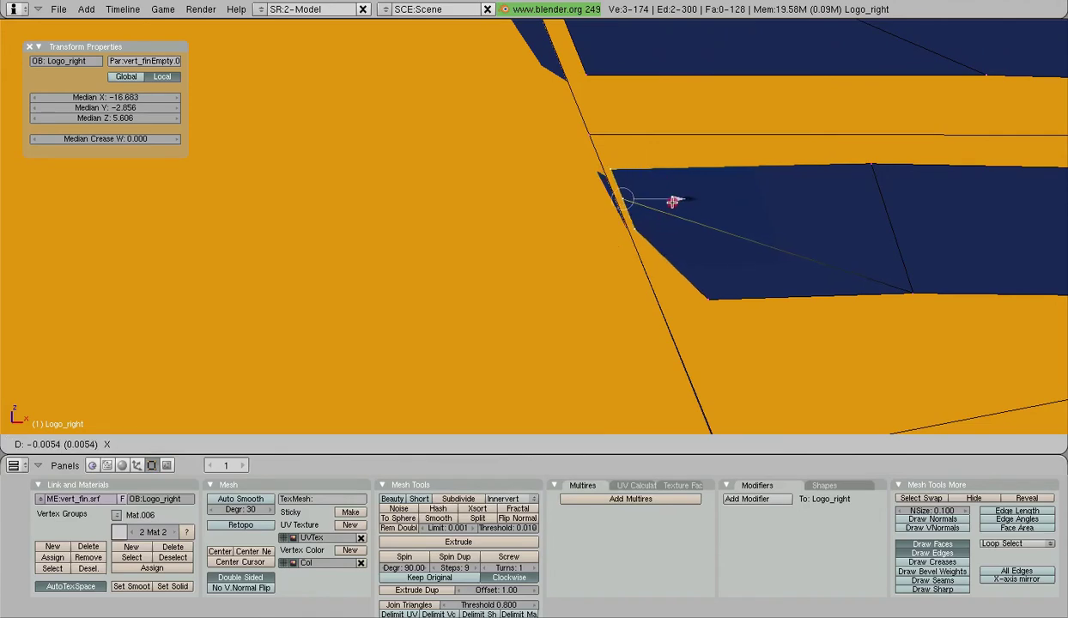
pyautogui.click(666, 203)
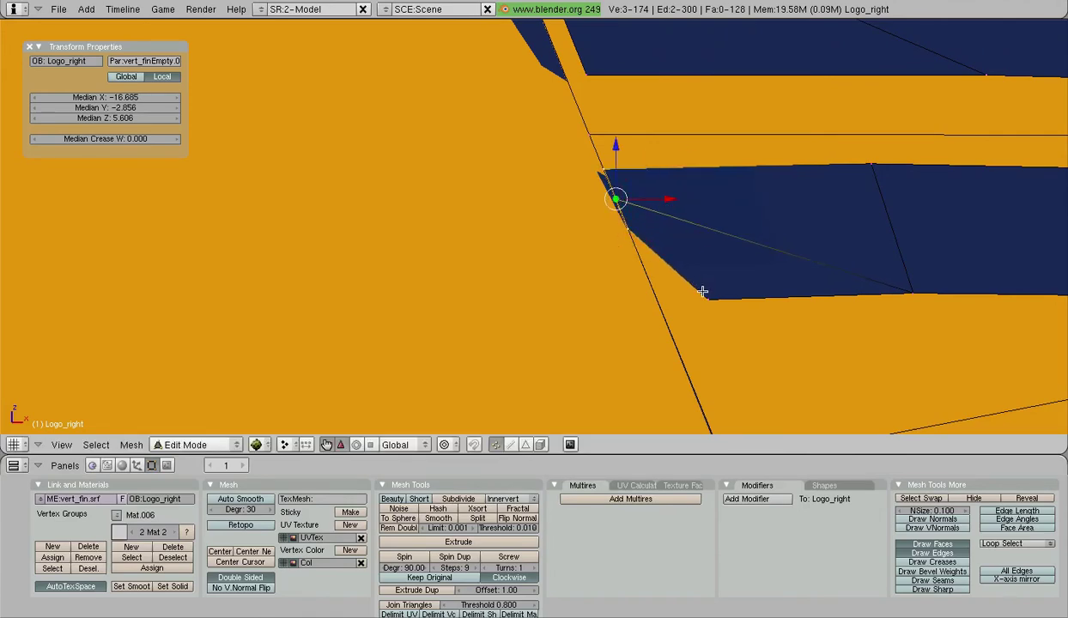
# - Move the four split-edge vertices of the two middle blue feather stripes together onto the split line, to median X -16.731 and Z 5.716
pyautogui.scroll(-11, 702, 289)
pyautogui.keyDown('shift'); pyautogui.moveTo(607, 213); pyautogui.dragTo(629, 248, button='middle'); pyautogui.keyUp('shift')
pyautogui.scroll(7, 629, 248)
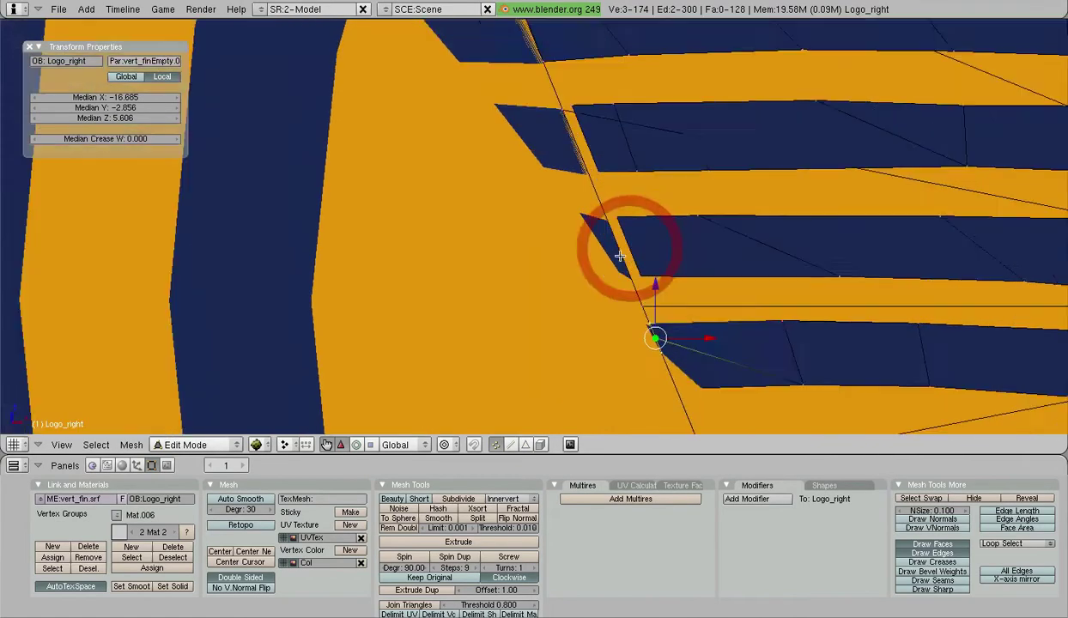
pyautogui.scroll(2, 620, 256)
pyautogui.rightClick(642, 215)
pyautogui.keyDown('shift'); pyautogui.rightClick(676, 291); pyautogui.keyUp('shift')
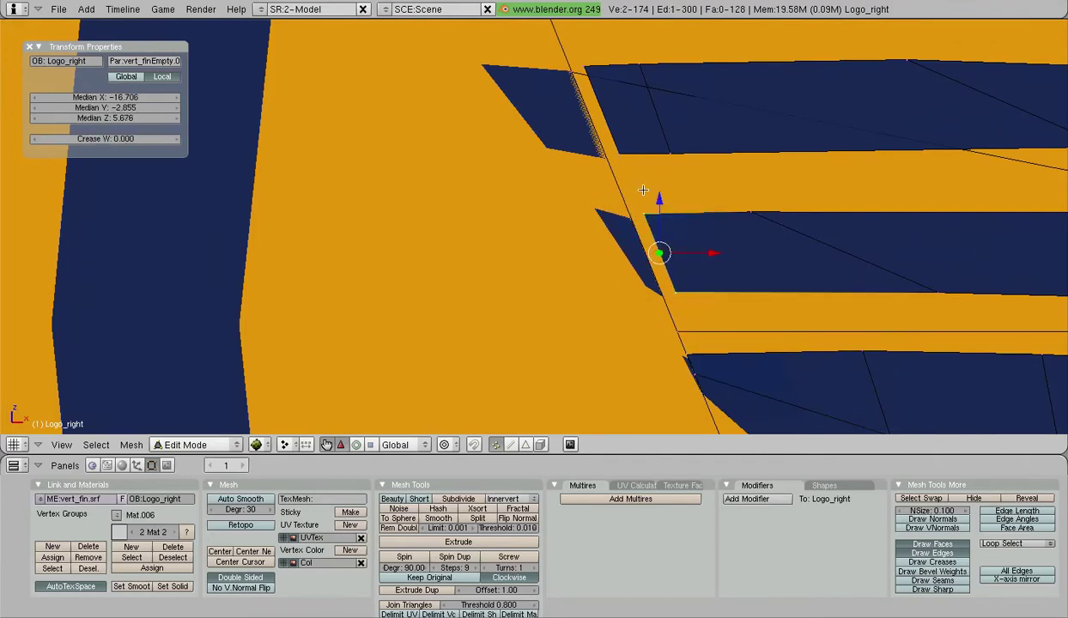
pyautogui.keyDown('shift'); pyautogui.moveTo(615, 147); pyautogui.dragTo(654, 261, button='middle'); pyautogui.keyUp('shift')
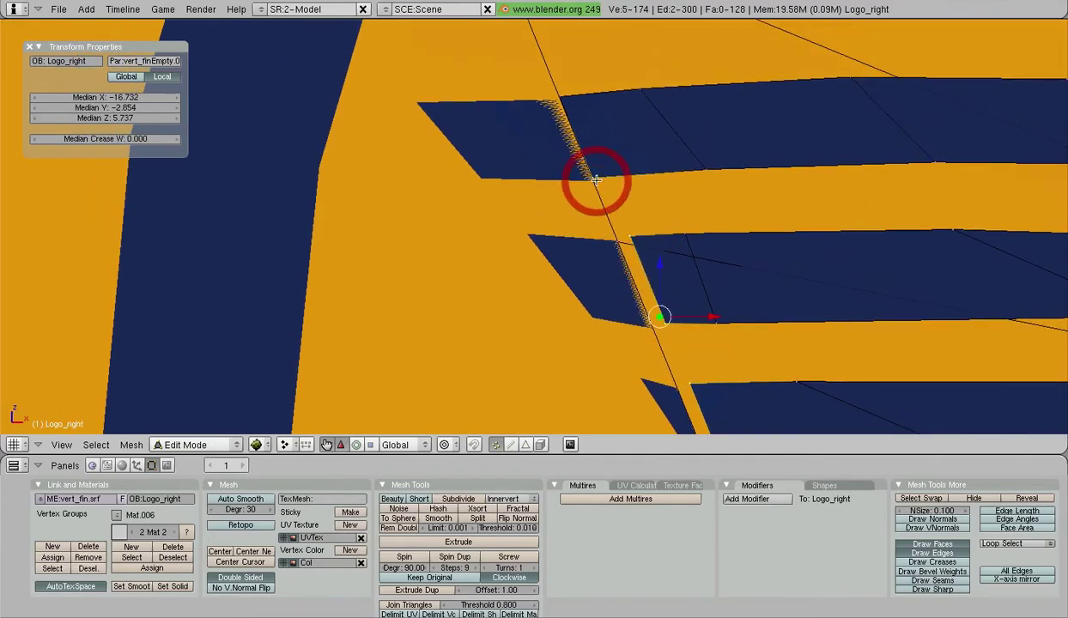
pyautogui.scroll(-5, 653, 230)
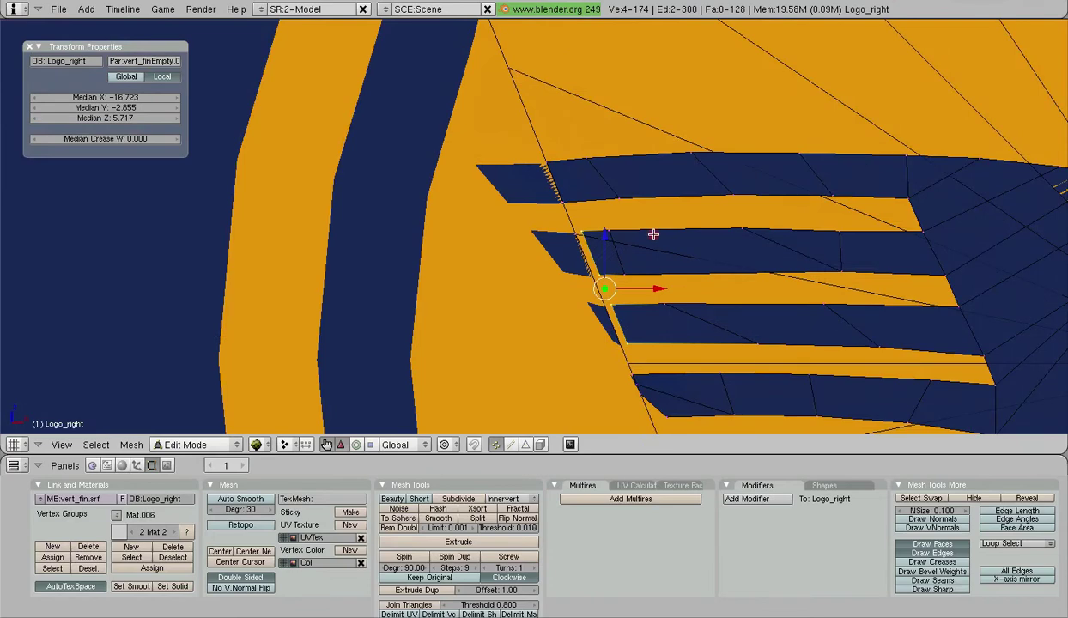
pyautogui.keyDown('shift'); pyautogui.moveTo(653, 234); pyautogui.dragTo(572, 176, button='middle'); pyautogui.keyUp('shift')
pyautogui.scroll(7, 573, 187)
pyautogui.moveTo(561, 227); pyautogui.dragTo(544, 248)
pyautogui.press('g')
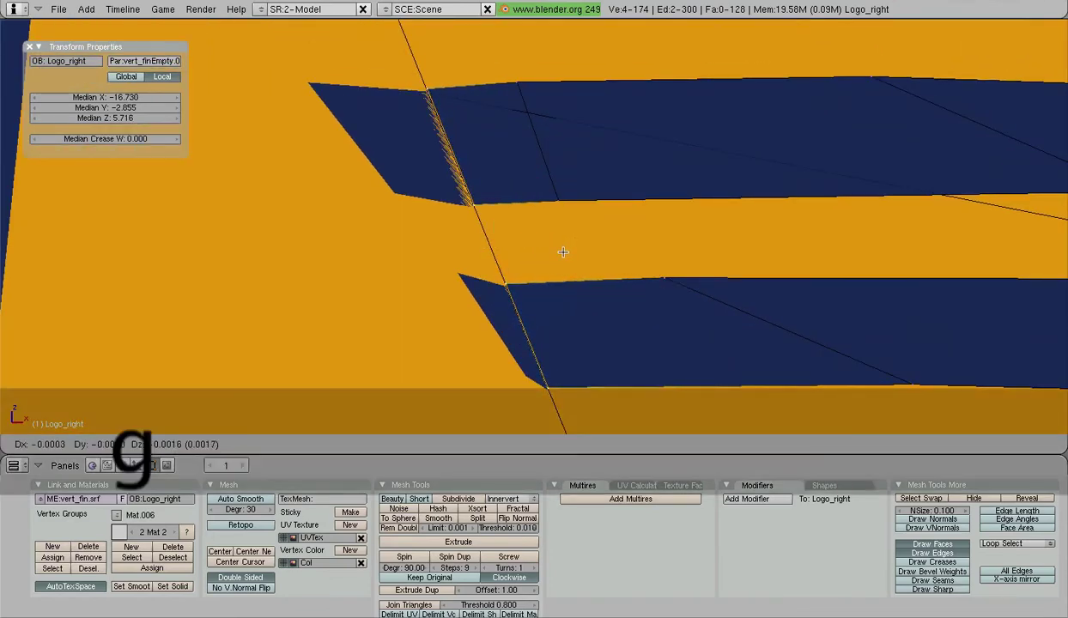
pyautogui.click(562, 250)
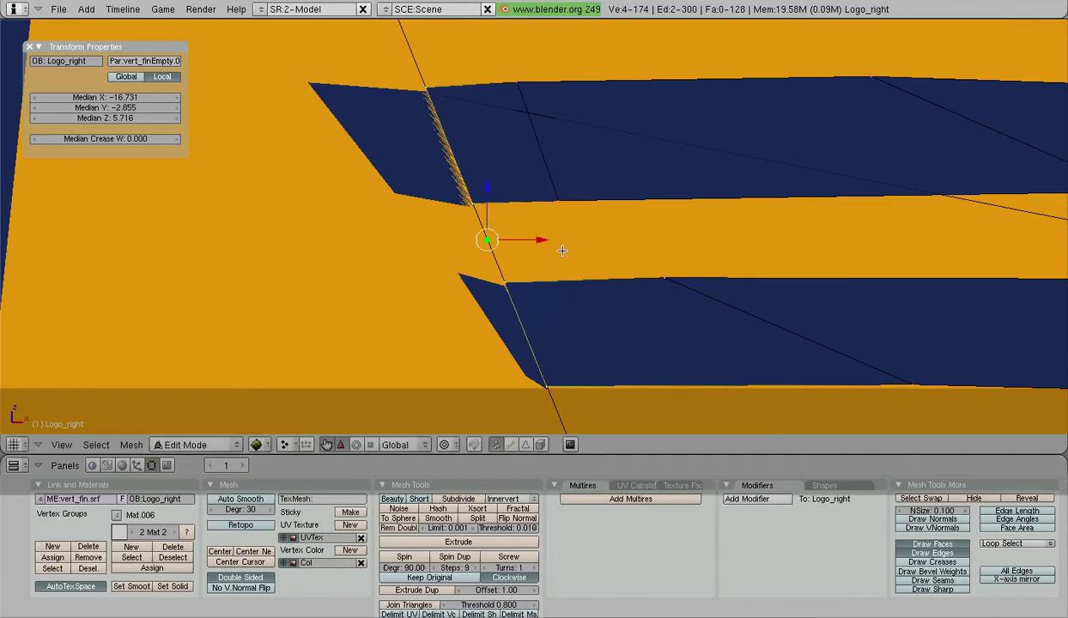
# - On the smaller logo piece, select the two split-edge vertices of the uppermost blue feather stripe and shift them along Y
pyautogui.press('Tab')
pyautogui.rightClick(385, 154)
pyautogui.press('Tab')
pyautogui.keyDown('shift'); pyautogui.moveTo(447, 79); pyautogui.dragTo(550, 174, button='middle'); pyautogui.keyUp('shift')
pyautogui.scroll(3, 549, 174)
pyautogui.keyDown('shift'); pyautogui.moveTo(507, 99); pyautogui.dragTo(571, 353, button='middle'); pyautogui.keyUp('shift')
pyautogui.rightClick(539, 278)
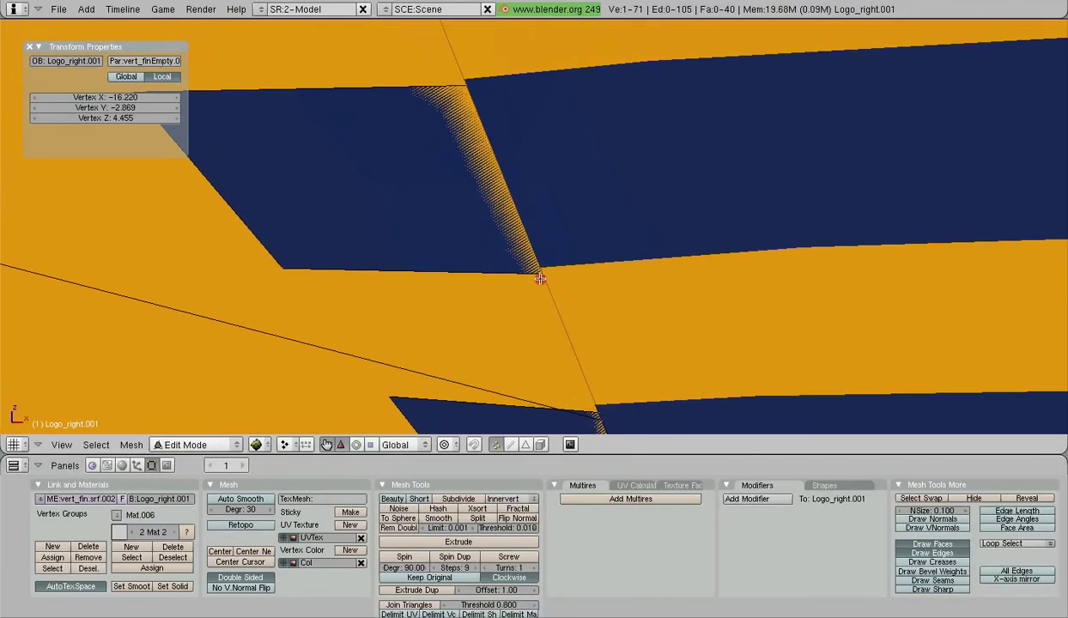
pyautogui.keyDown('shift'); pyautogui.rightClick(475, 85); pyautogui.keyUp('shift')
pyautogui.moveTo(549, 97); pyautogui.dragTo(537, 259, button='middle')
pyautogui.keyDown('shift'); pyautogui.moveTo(379, 291); pyautogui.dragTo(706, 102, button='middle'); pyautogui.keyUp('shift')
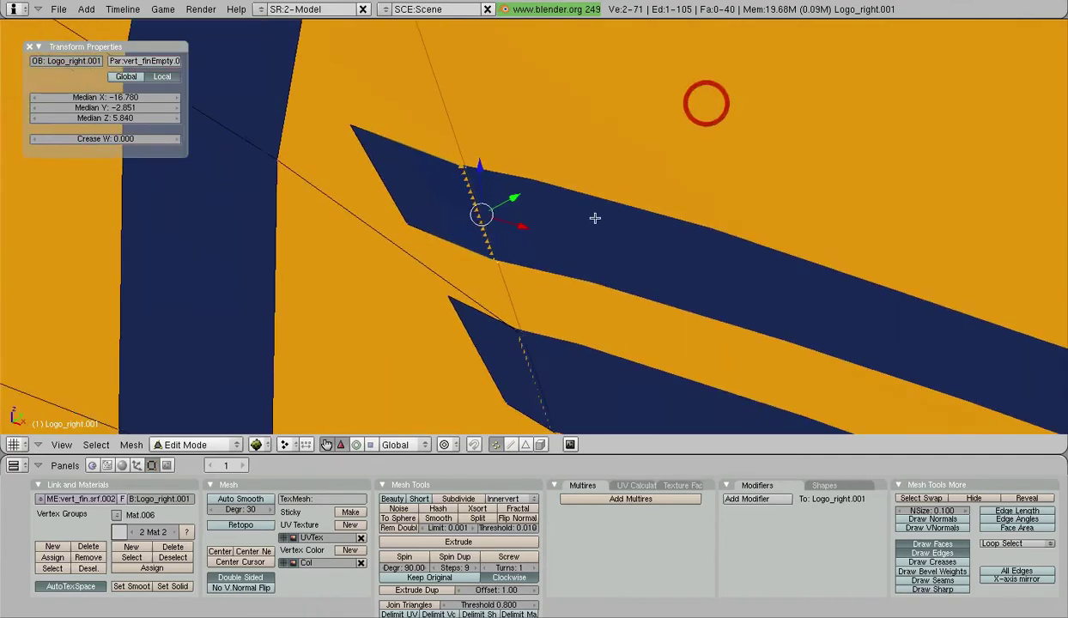
pyautogui.scroll(3, 593, 217)
pyautogui.moveTo(471, 188); pyautogui.dragTo(469, 188)
pyautogui.click(471, 188)
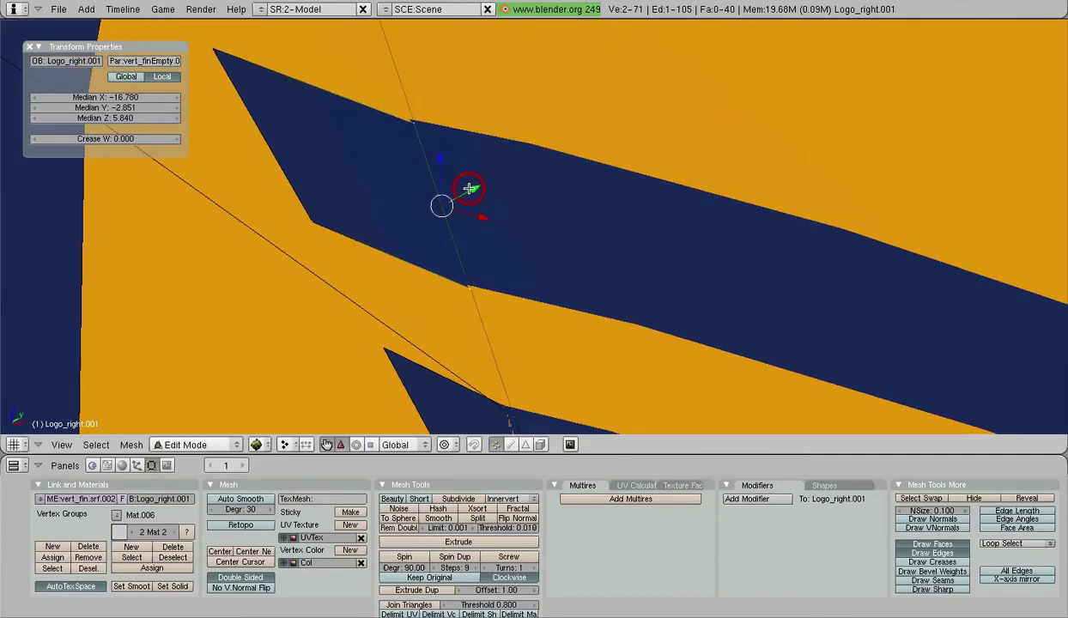
# - Move the smaller piece's two selected feather vertices about 0.002 units in front view to line up with the larger piece
pyautogui.press('KP_1')
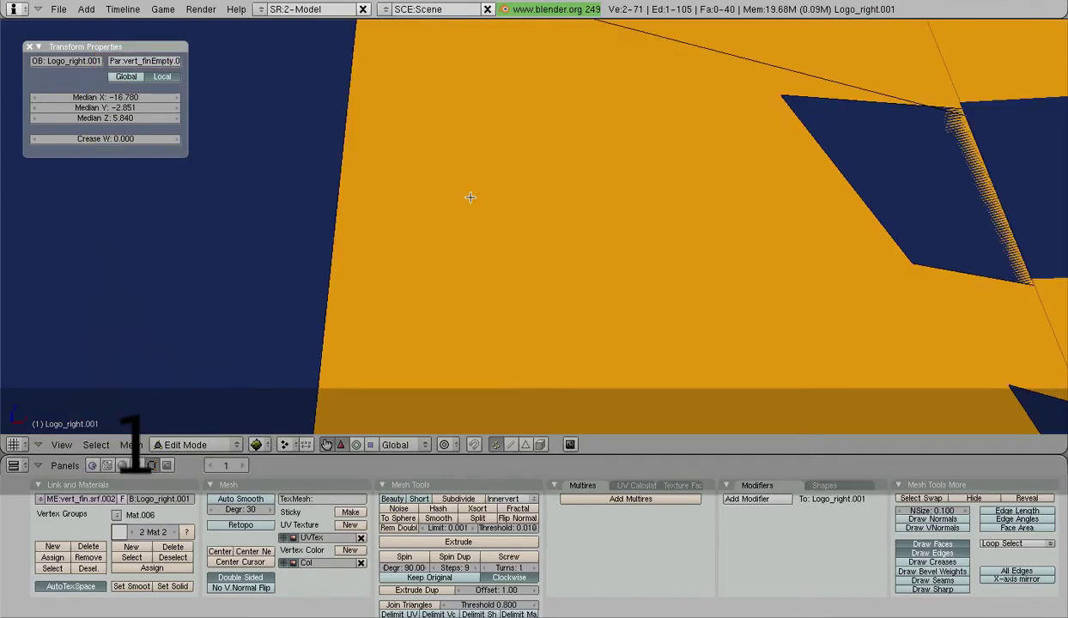
pyautogui.keyDown('shift'); pyautogui.moveTo(767, 151); pyautogui.dragTo(466, 428, button='middle'); pyautogui.keyUp('shift')
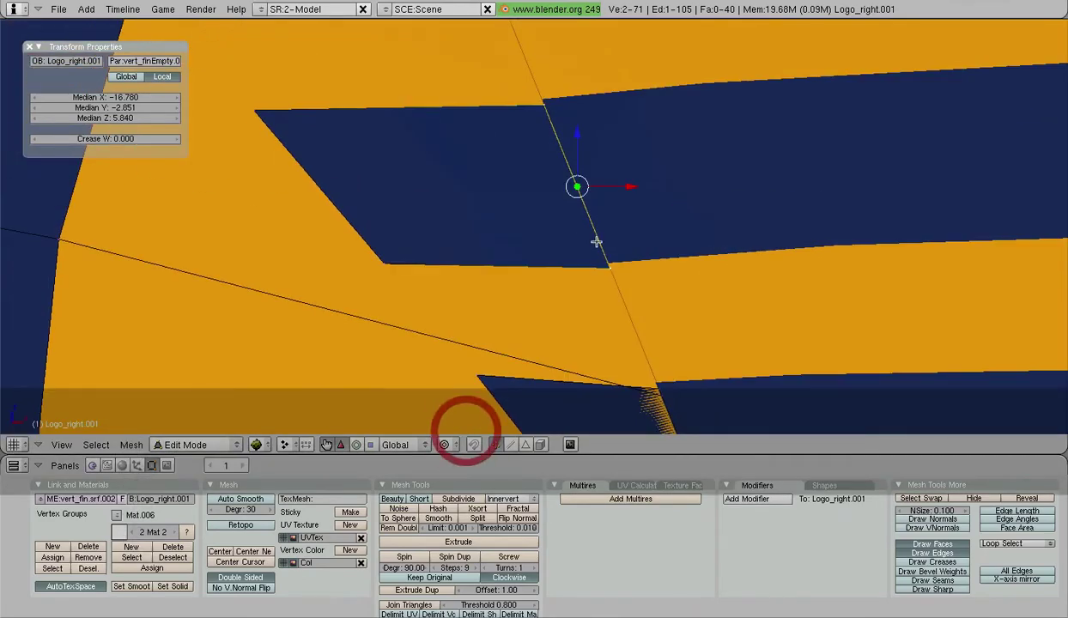
pyautogui.press('g')
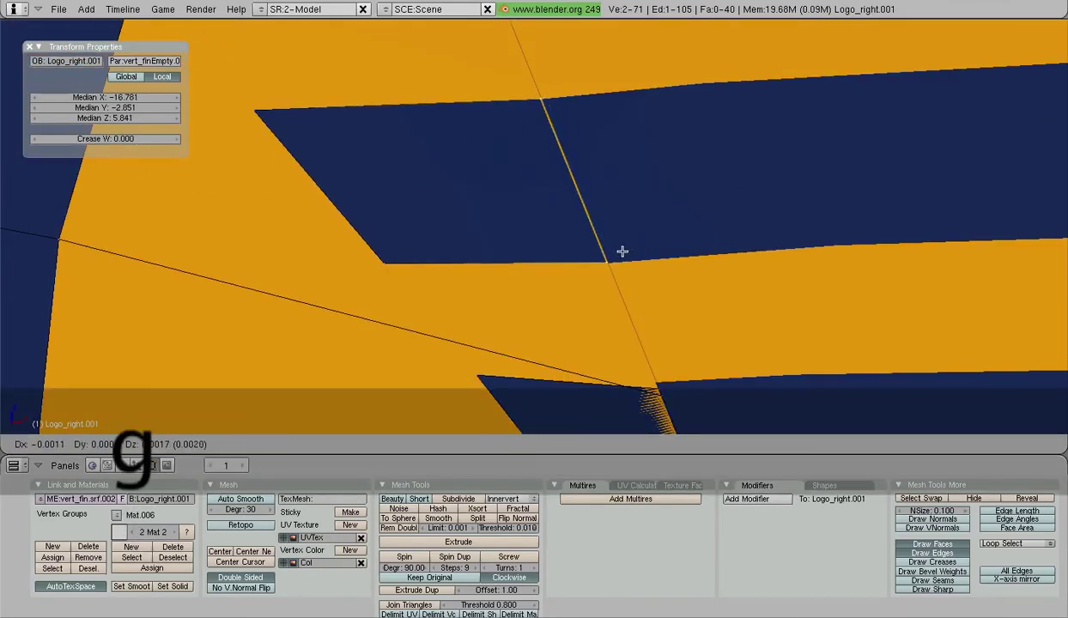
pyautogui.click(624, 251)
pyautogui.scroll(-9, 626, 254)
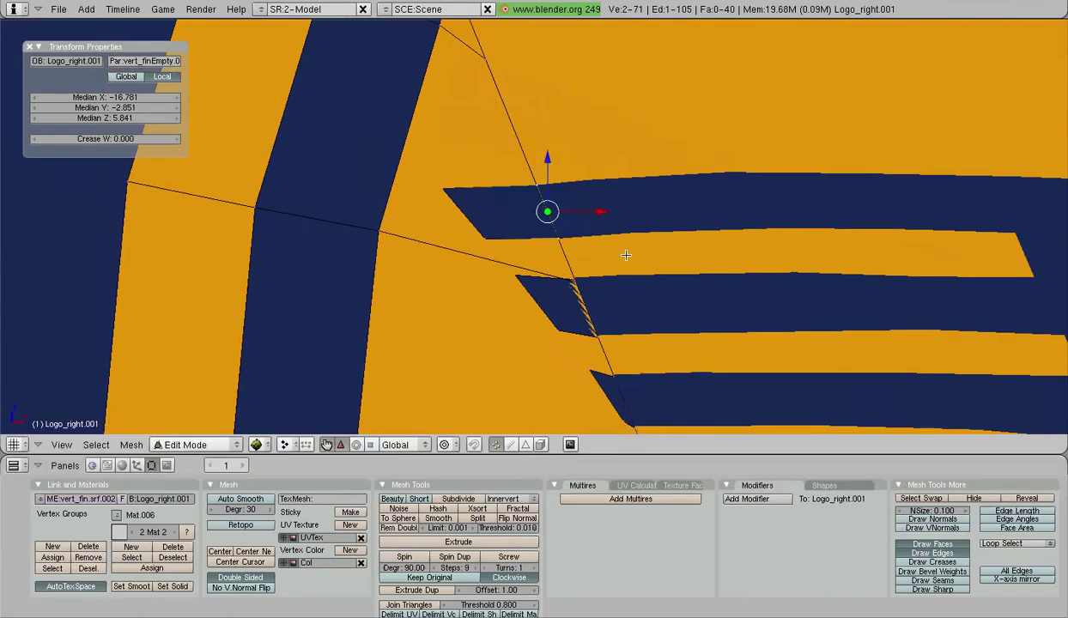
# - On the smaller logo piece, move the two split-edge vertices of the second feather stripe about 0.002 units to meet the larger piece
pyautogui.press('a')
pyautogui.keyDown('shift'); pyautogui.moveTo(624, 326); pyautogui.dragTo(612, 288, button='middle'); pyautogui.keyUp('shift')
pyautogui.scroll(4, 612, 288)
pyautogui.scroll(8, 612, 287)
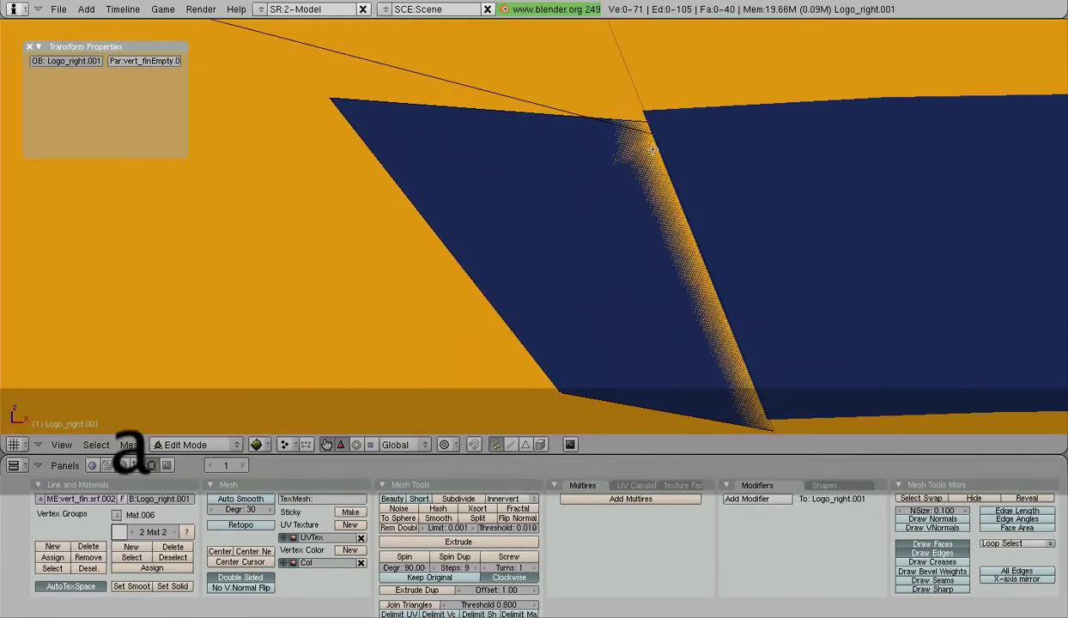
pyautogui.rightClick(648, 119)
pyautogui.keyDown('shift'); pyautogui.moveTo(770, 270); pyautogui.dragTo(580, 119, button='middle'); pyautogui.keyUp('shift')
pyautogui.keyDown('shift'); pyautogui.rightClick(578, 279); pyautogui.keyUp('shift')
pyautogui.scroll(-4, 578, 280)
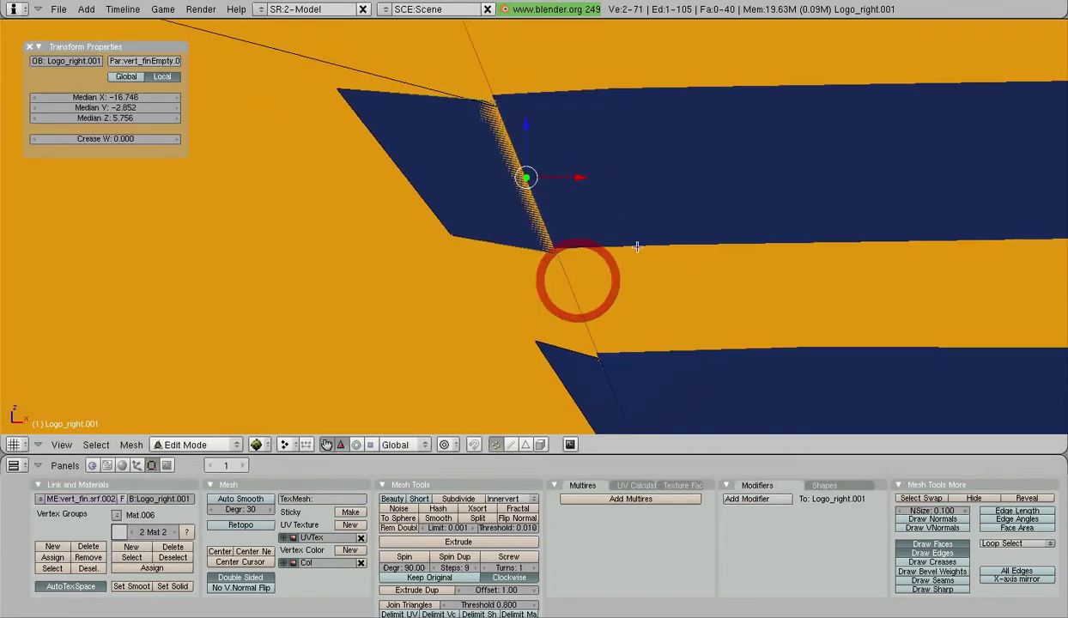
pyautogui.press('g')
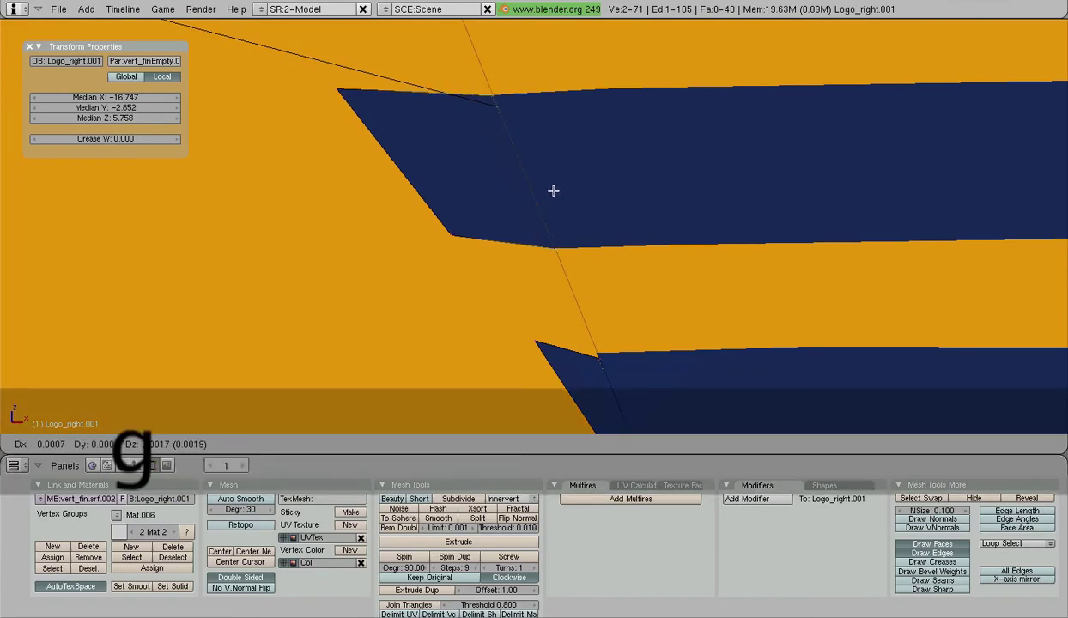
pyautogui.click(554, 190)
# - Shift the second feather stripe's two selected split-edge vertices along Y to median Y -2.853
pyautogui.scroll(-3, 558, 193)
pyautogui.moveTo(565, 197); pyautogui.dragTo(466, 227, button='middle')
pyautogui.scroll(2, 467, 228)
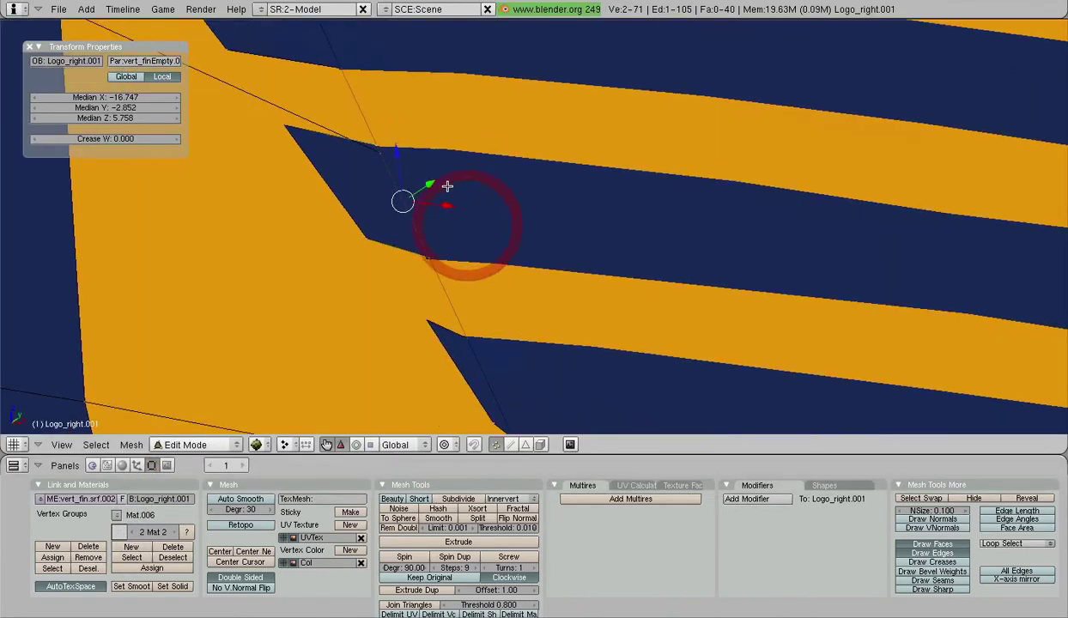
pyautogui.moveTo(437, 186); pyautogui.dragTo(434, 187)
# - Select the smaller piece's two split-edge vertices on the third feather stripe and move them about 0.002 units in front view onto the larger piece's corners
pyautogui.keyDown('shift'); pyautogui.moveTo(433, 229); pyautogui.dragTo(389, 102, button='middle'); pyautogui.keyUp('shift')
pyautogui.scroll(3, 431, 212)
pyautogui.press('KP_1')
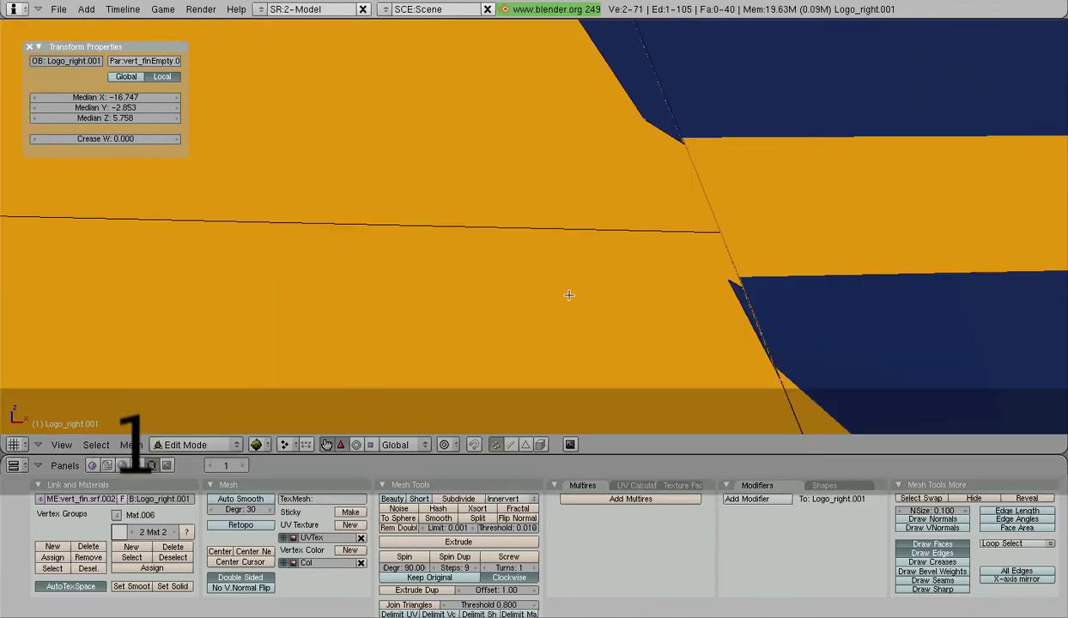
pyautogui.keyDown('shift'); pyautogui.moveTo(657, 311); pyautogui.dragTo(551, 453, button='middle'); pyautogui.keyUp('shift')
pyautogui.rightClick(503, 109)
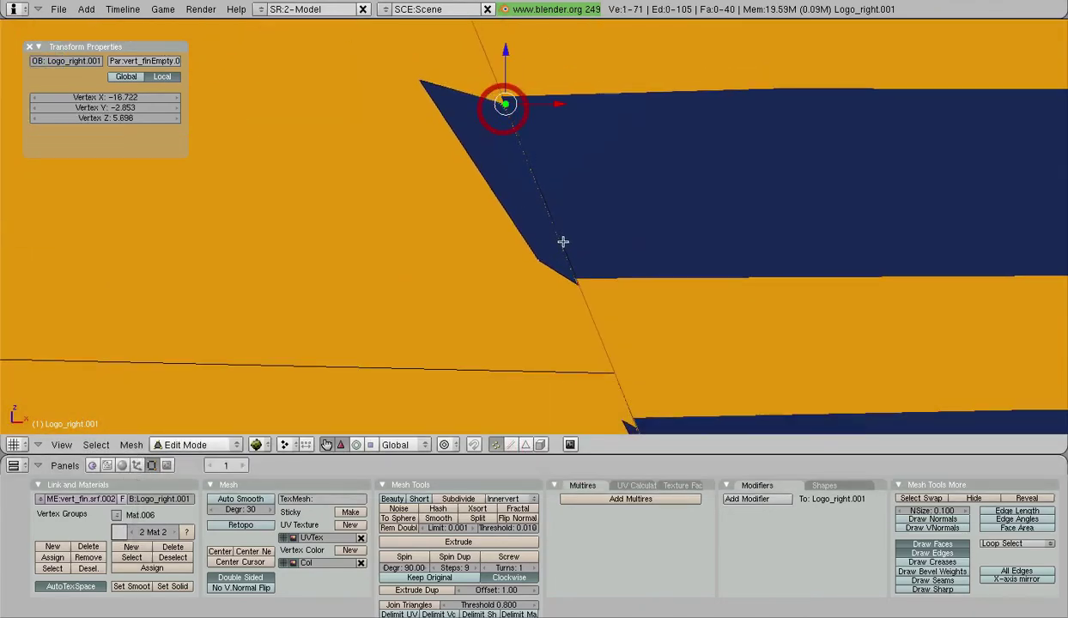
pyautogui.press('a')
pyautogui.rightClick(505, 104)
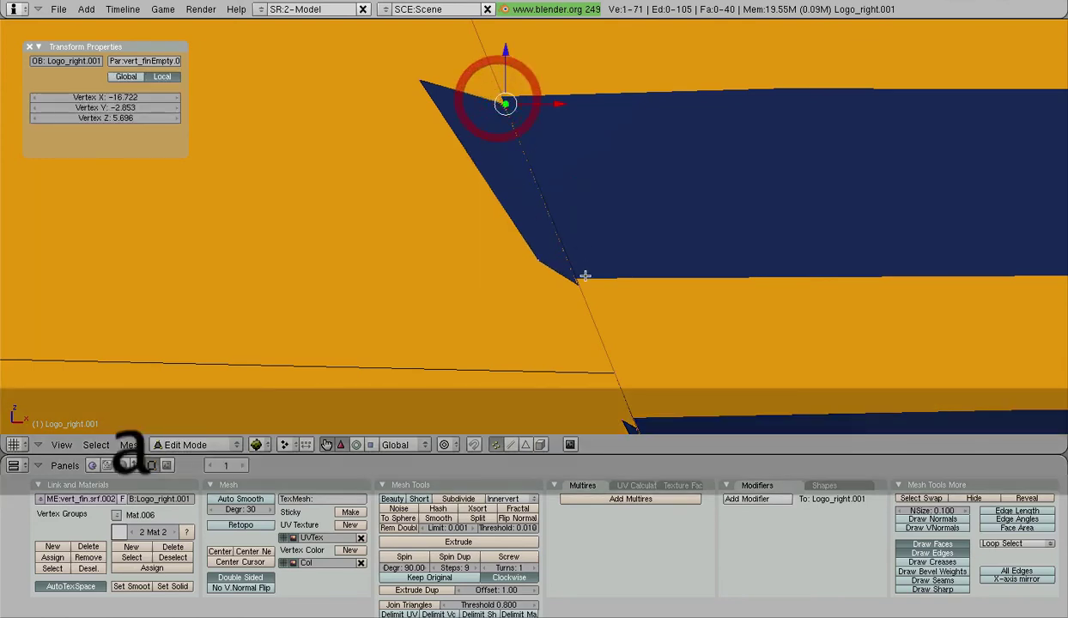
pyautogui.keyDown('shift'); pyautogui.rightClick(577, 280); pyautogui.keyUp('shift')
pyautogui.press('g')
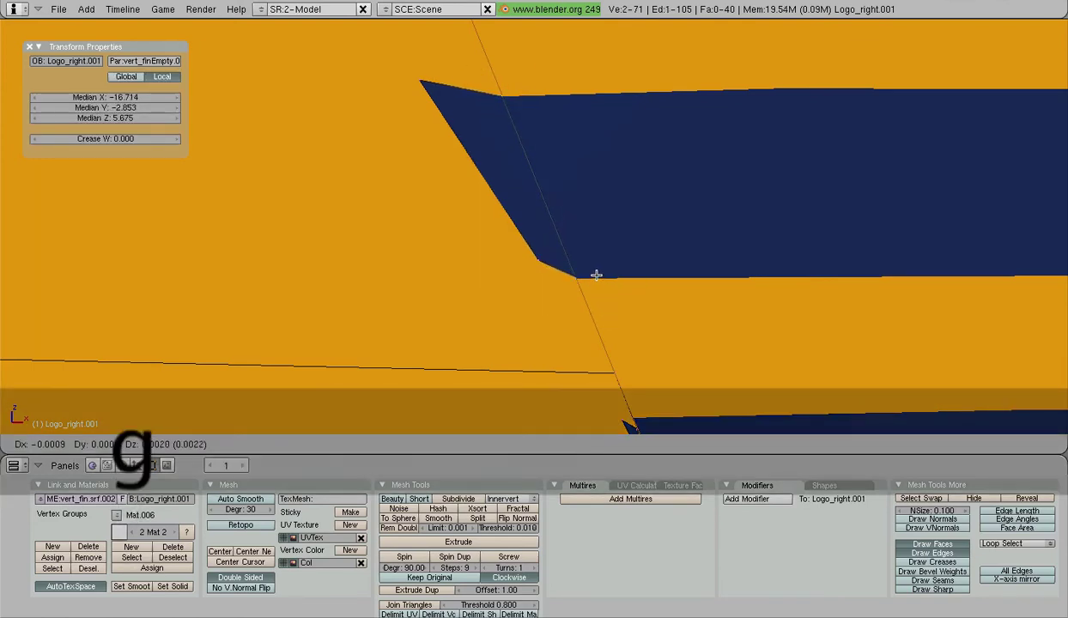
pyautogui.click(596, 275)
# - Move the pointed tip vertex of the third feather stripe vertically to Z 5.698
pyautogui.rightClick(420, 80)
pyautogui.moveTo(419, 54); pyautogui.dragTo(418, 59)
pyautogui.scroll(-8, 503, 107)
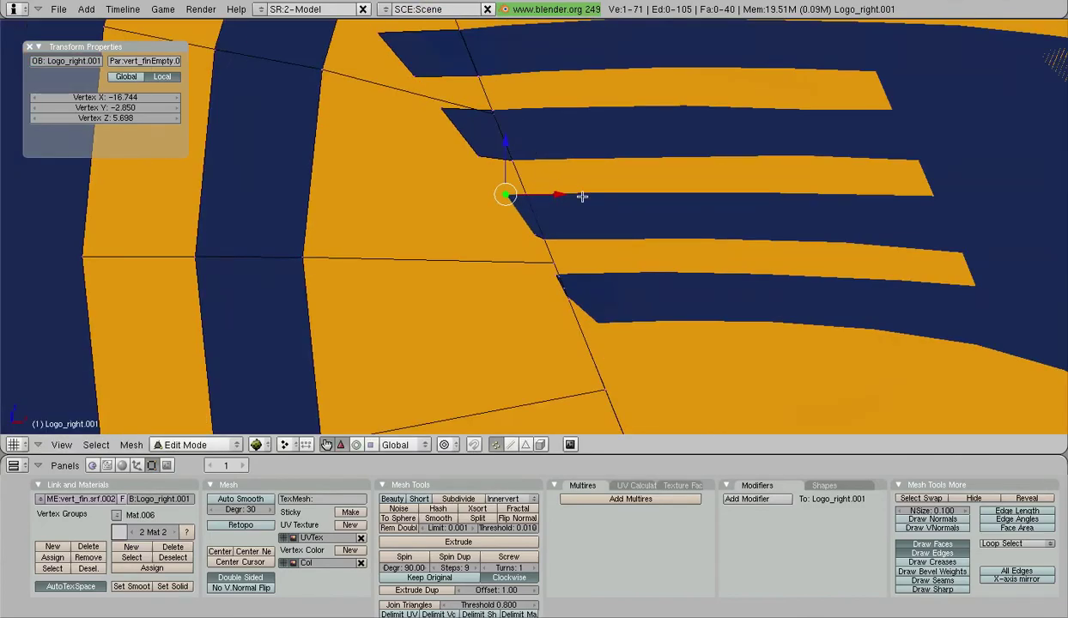
# - Move the lowest feather stripe's two split-edge vertices about 0.003 units in front view, and shift them slightly along Y
pyautogui.keyDown('shift'); pyautogui.moveTo(582, 197); pyautogui.dragTo(550, 155, button='middle'); pyautogui.keyUp('shift')
pyautogui.scroll(3, 550, 193)
pyautogui.scroll(3, 549, 233)
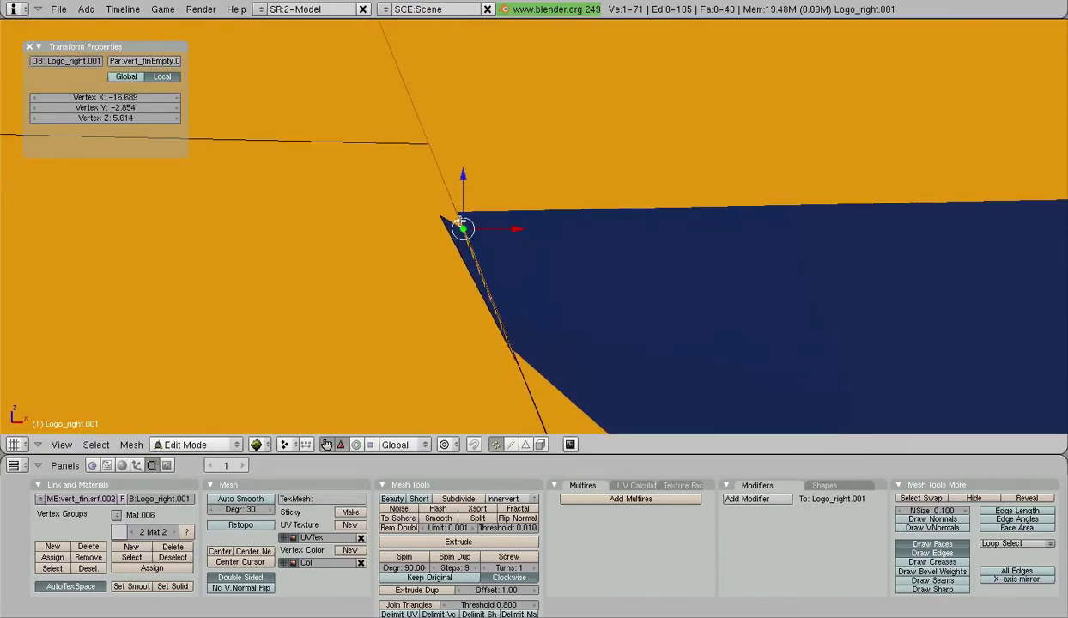
pyautogui.keyDown('shift'); pyautogui.rightClick(533, 354); pyautogui.keyUp('shift')
pyautogui.press('g')
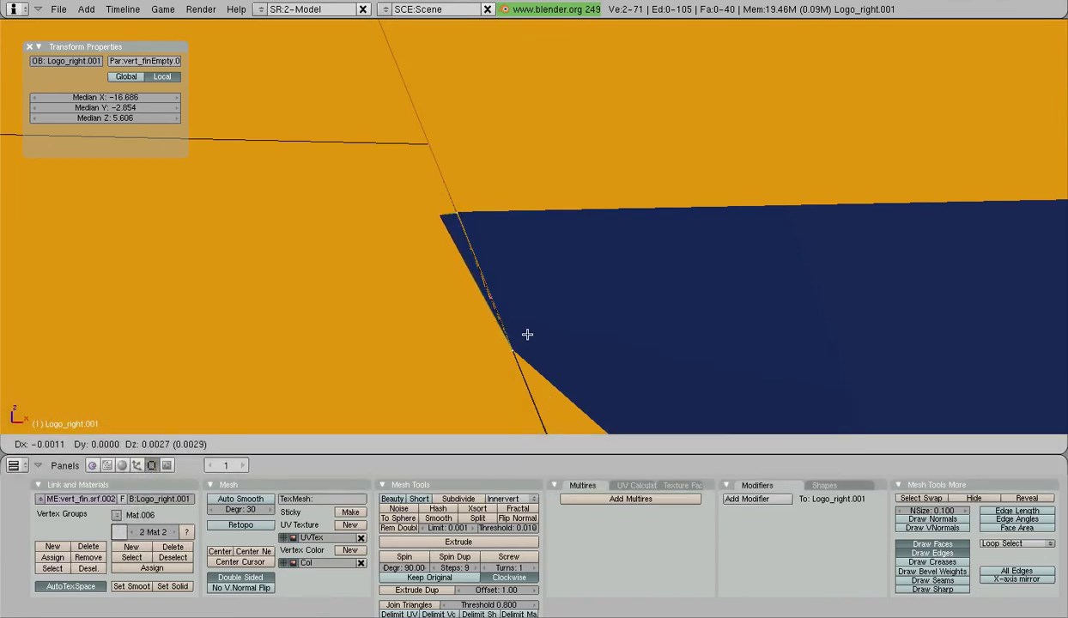
pyautogui.click(528, 334)
pyautogui.scroll(-3, 549, 315)
pyautogui.moveTo(549, 315); pyautogui.dragTo(497, 336, button='middle')
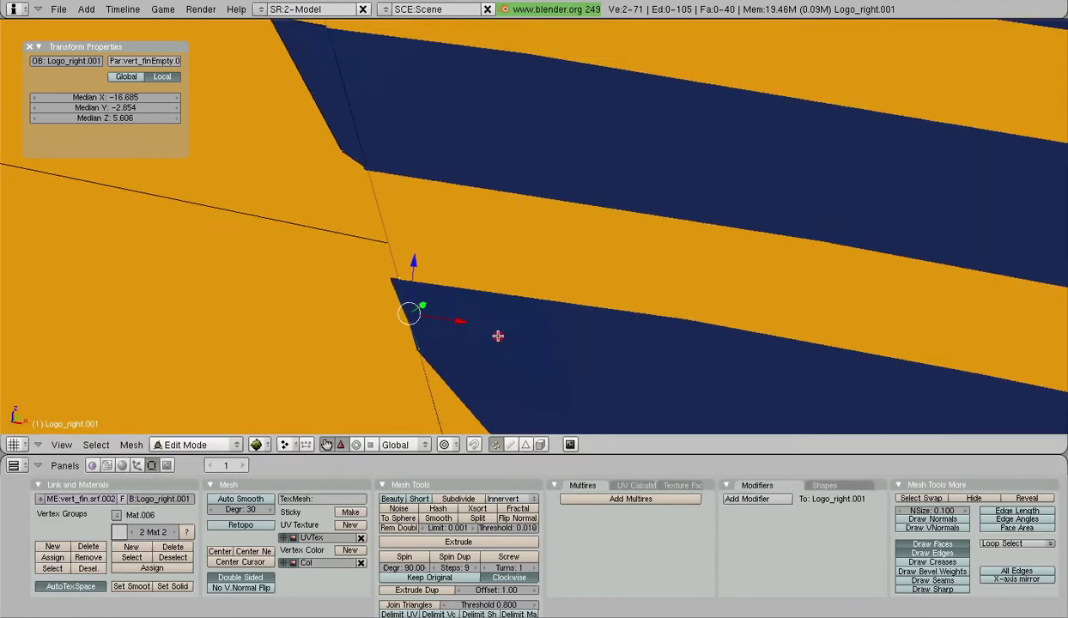
pyautogui.moveTo(410, 315); pyautogui.dragTo(418, 307)
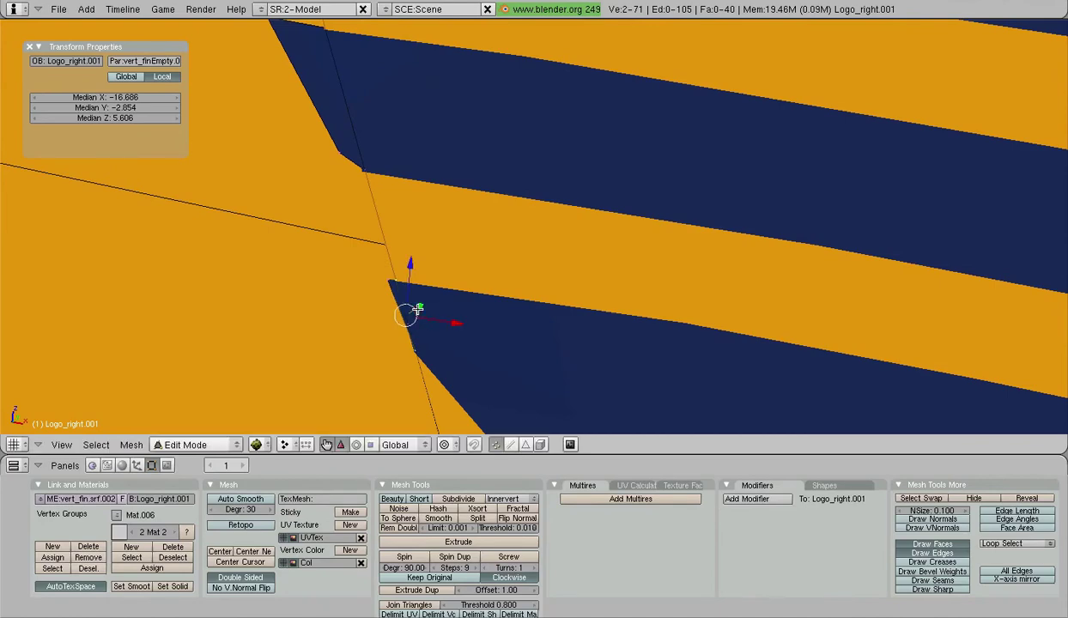
# - Examine the feather stripe joins up close, leave mesh editing and check the whole logo on the fin in front view
pyautogui.scroll(-5, 420, 296)
pyautogui.keyDown('shift'); pyautogui.moveTo(434, 161); pyautogui.dragTo(472, 216, button='middle'); pyautogui.keyUp('shift')
pyautogui.scroll(3, 474, 218)
pyautogui.scroll(5, 473, 218)
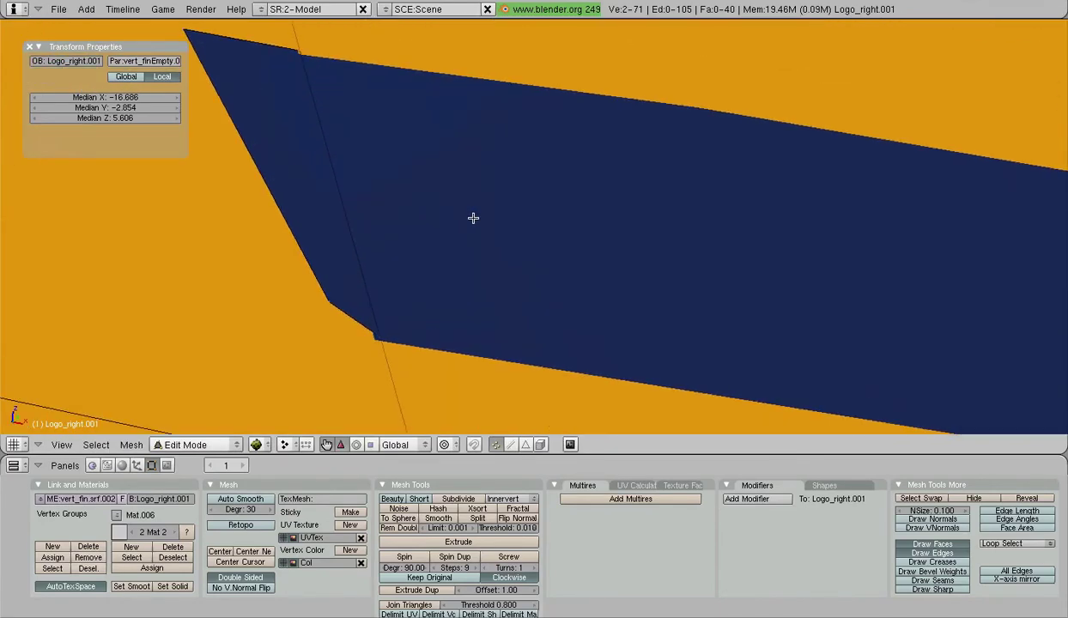
pyautogui.scroll(-4, 472, 220)
pyautogui.scroll(-7, 452, 255)
pyautogui.moveTo(462, 261); pyautogui.dragTo(576, 261, button='middle')
pyautogui.scroll(-11, 576, 262)
pyautogui.press('Tab')
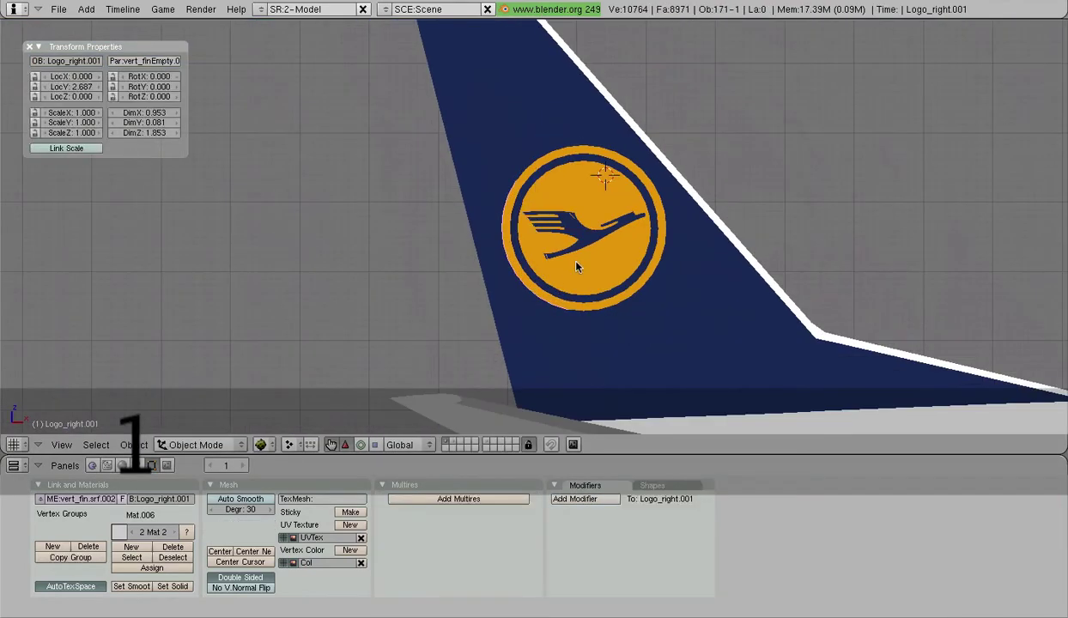
pyautogui.scroll(4, 614, 261)
pyautogui.scroll(4, 550, 249)
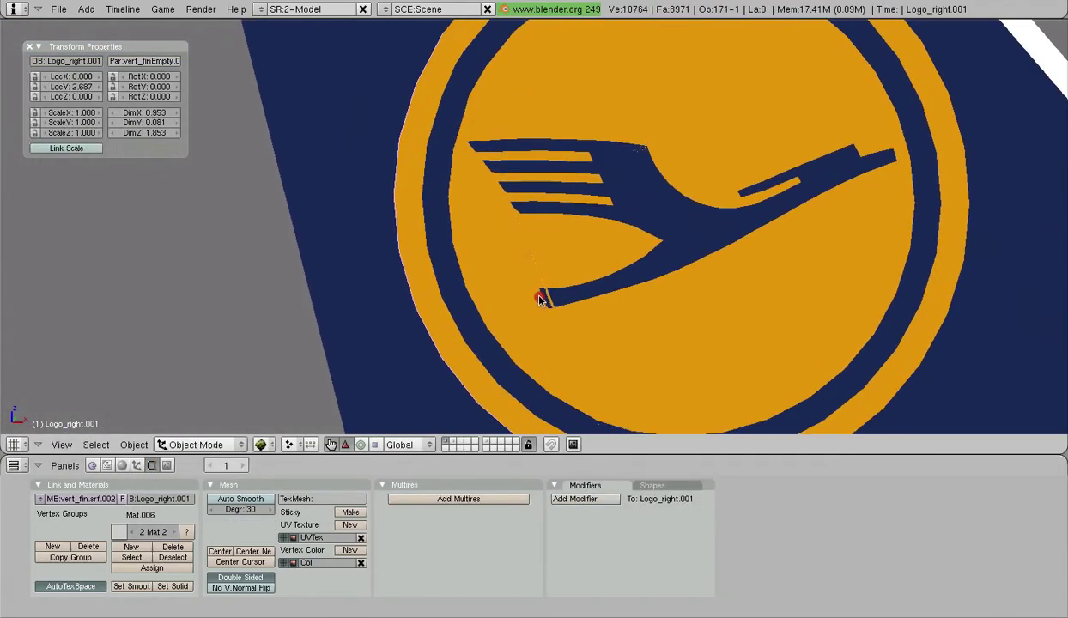
pyautogui.rightClick(534, 284)
pyautogui.press('Tab')
pyautogui.scroll(5, 563, 345)
pyautogui.scroll(3, 507, 193)
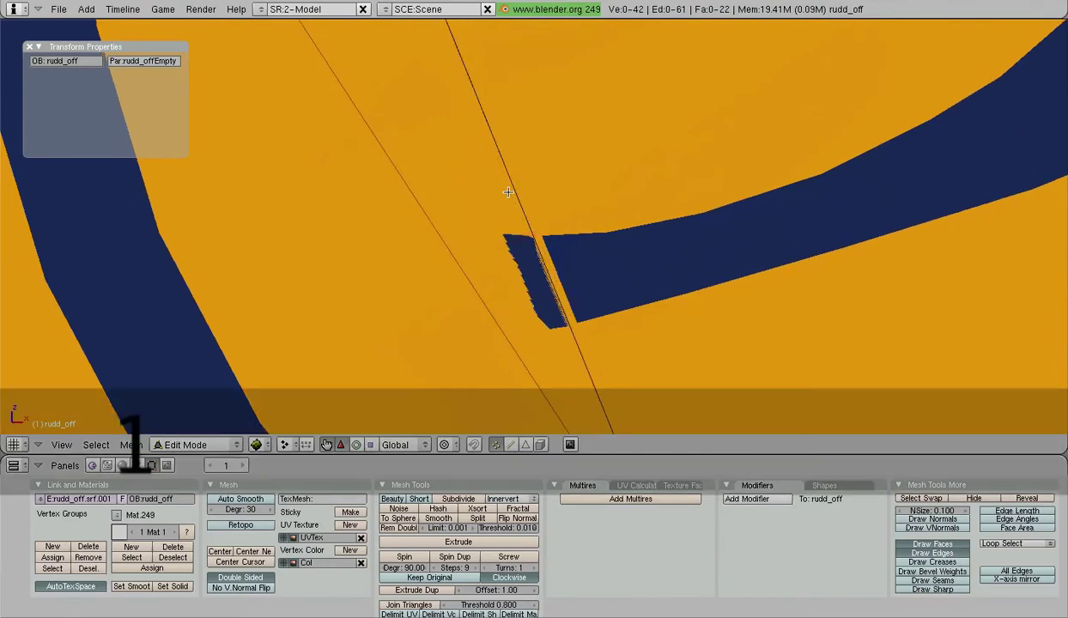
pyautogui.scroll(2, 508, 193)
pyautogui.rightClick(549, 267)
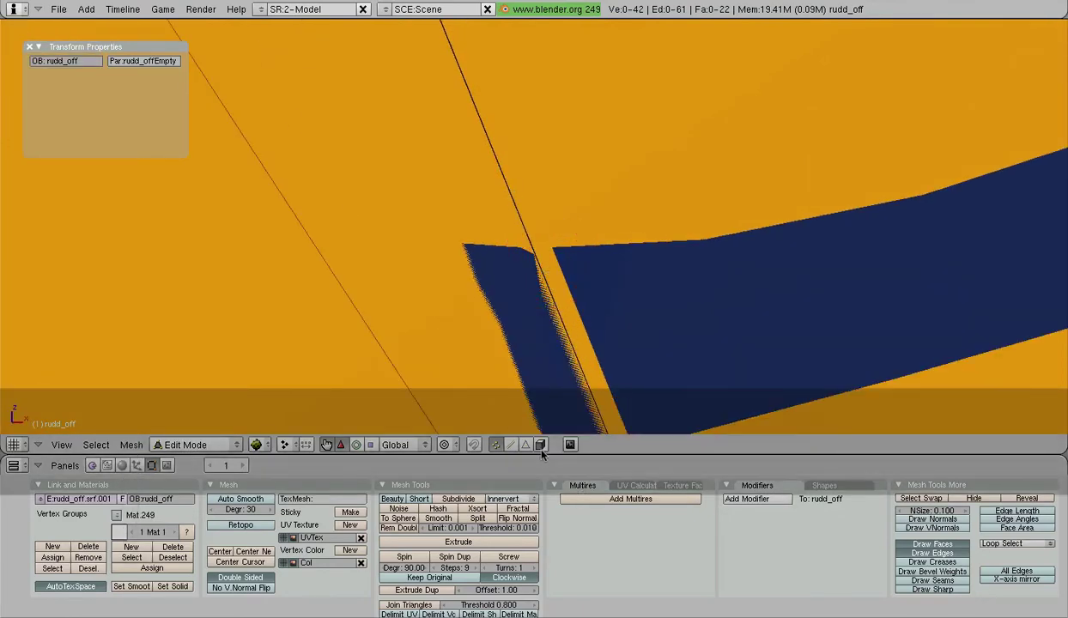
pyautogui.click(454, 240)
pyautogui.scroll(-6, 502, 270)
pyautogui.press('Tab')
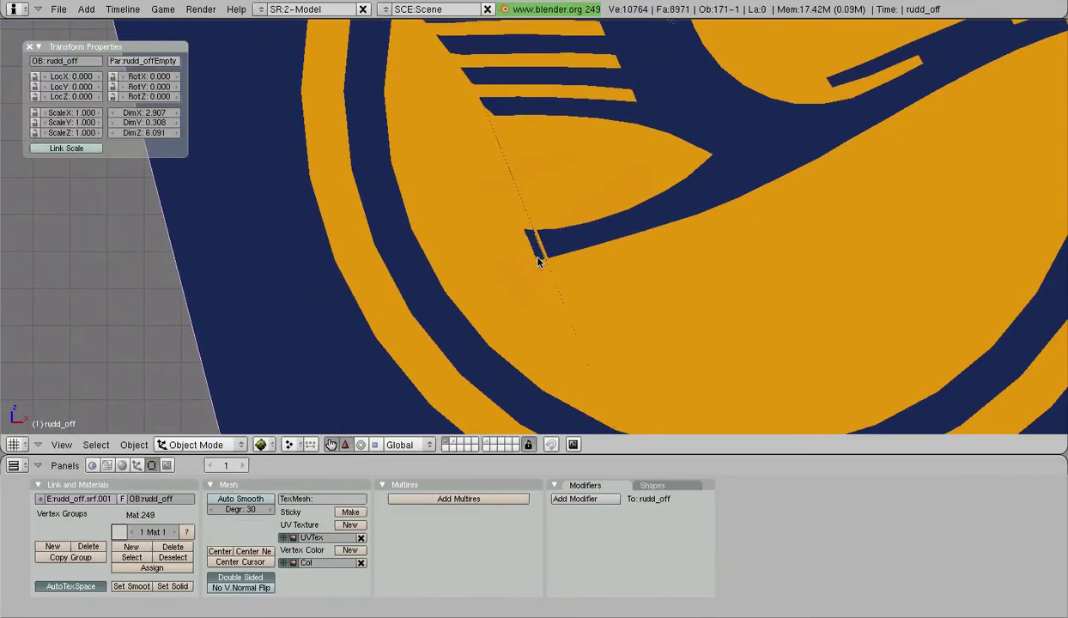
# - Edit the smaller logo piece, select the five vertices at the end of the blue tail stripe and shift them outward along Y
pyautogui.rightClick(537, 255)
pyautogui.press('Tab')
pyautogui.scroll(4, 538, 260)
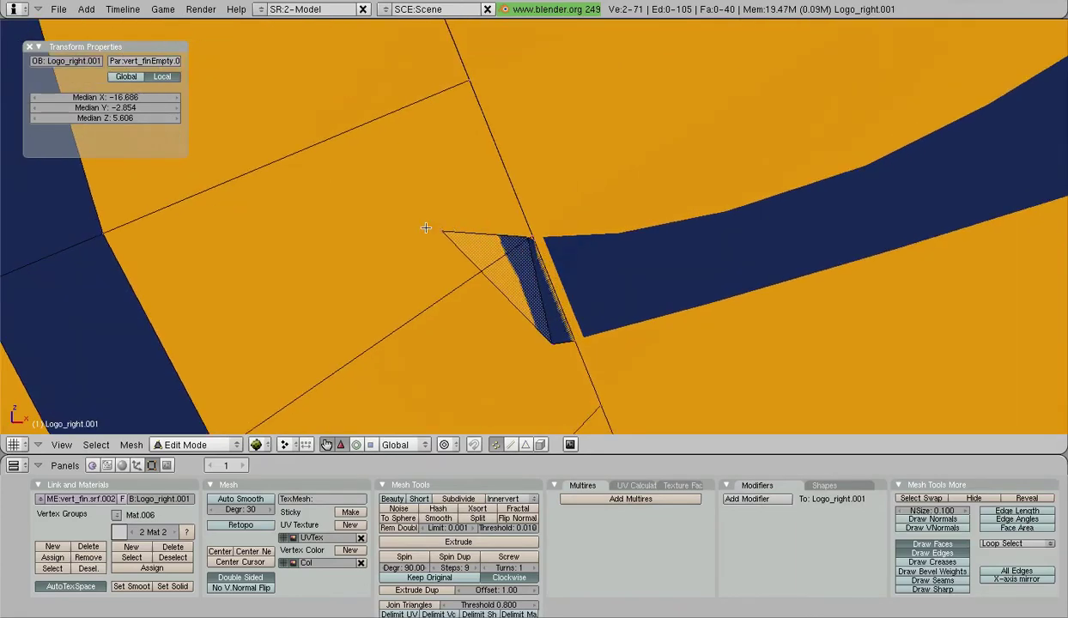
pyautogui.keyDown('shift'); pyautogui.rightClick(547, 348); pyautogui.keyUp('shift')
pyautogui.click(537, 240)
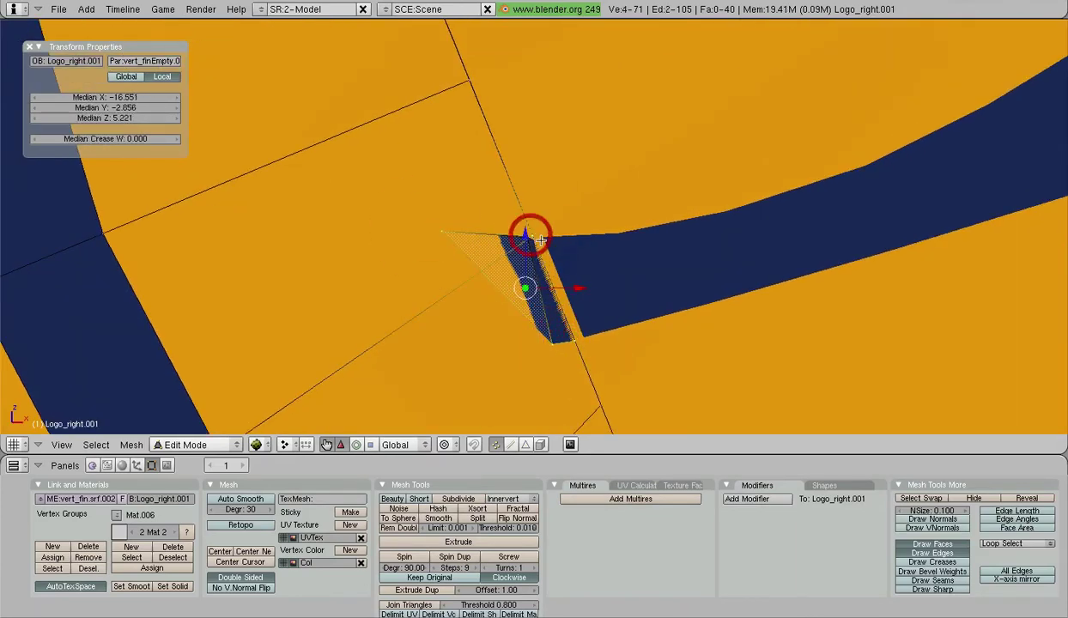
pyautogui.scroll(3, 533, 249)
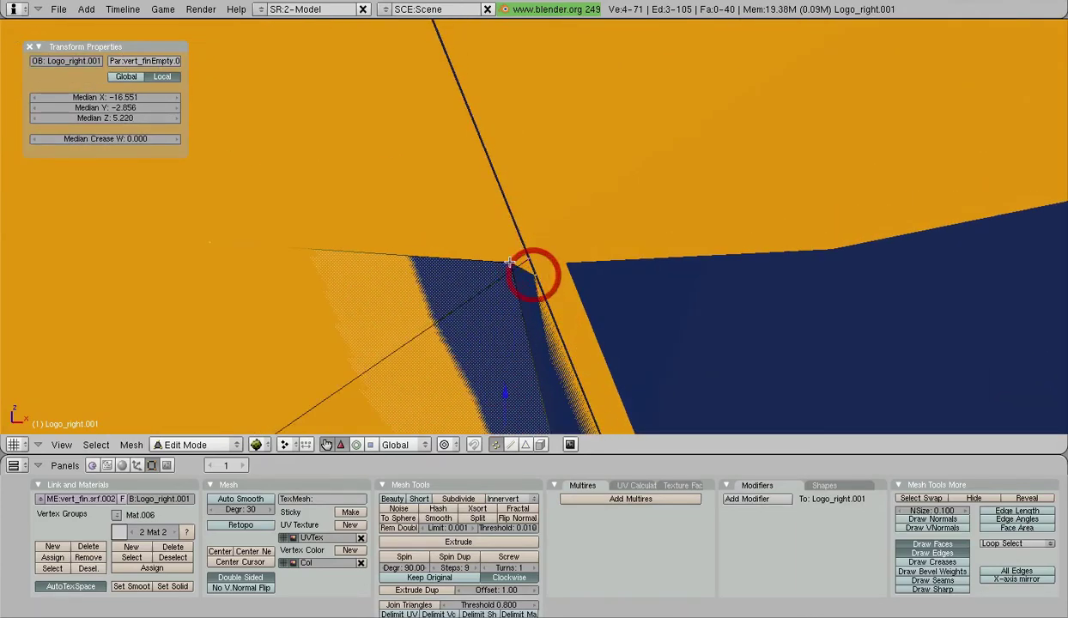
pyautogui.keyDown('shift'); pyautogui.rightClick(509, 262); pyautogui.keyUp('shift')
pyautogui.scroll(-6, 544, 266)
pyautogui.moveTo(561, 272); pyautogui.dragTo(527, 305, button='middle')
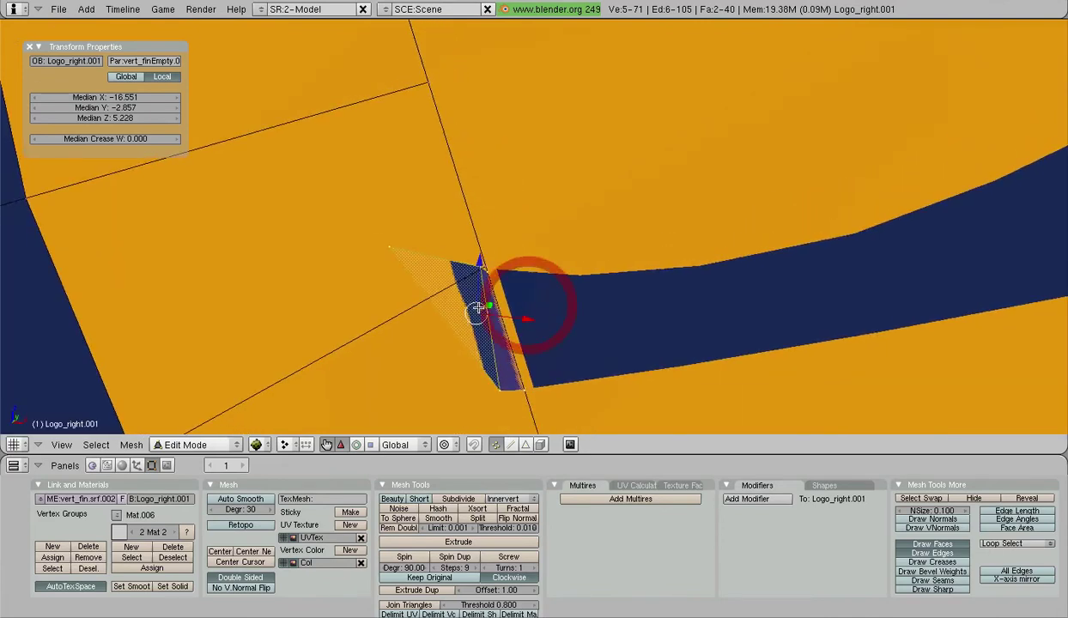
pyautogui.press('g')
pyautogui.press('Escape')
# - Shift the pointed tip vertex of the tail stripe outward along Y, clear of the rudder surface
pyautogui.rightClick(388, 246)
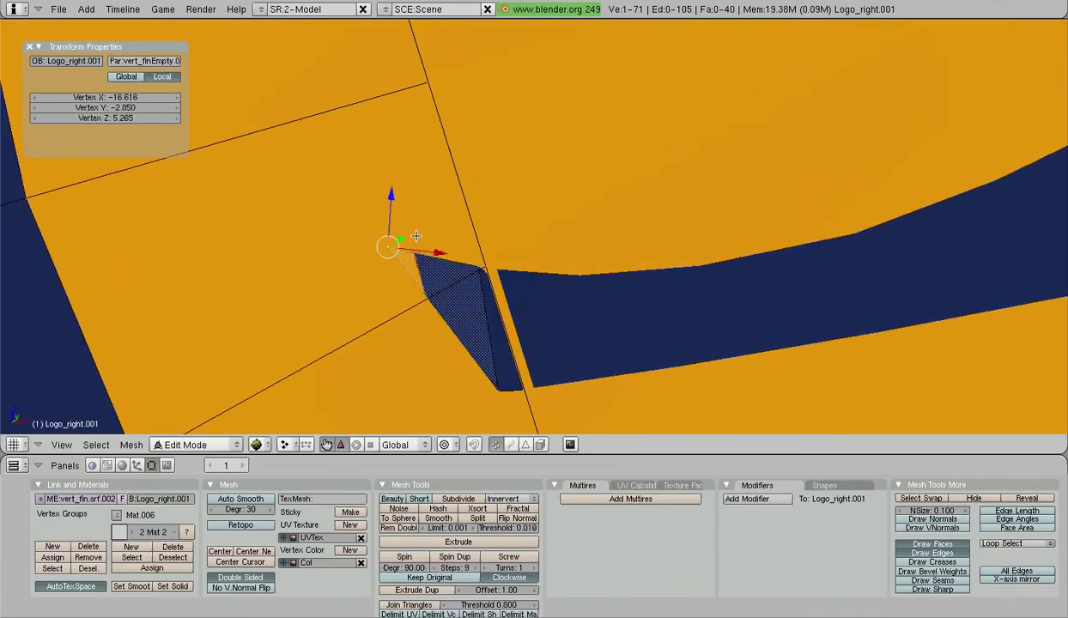
pyautogui.press('g')
pyautogui.click(400, 239)
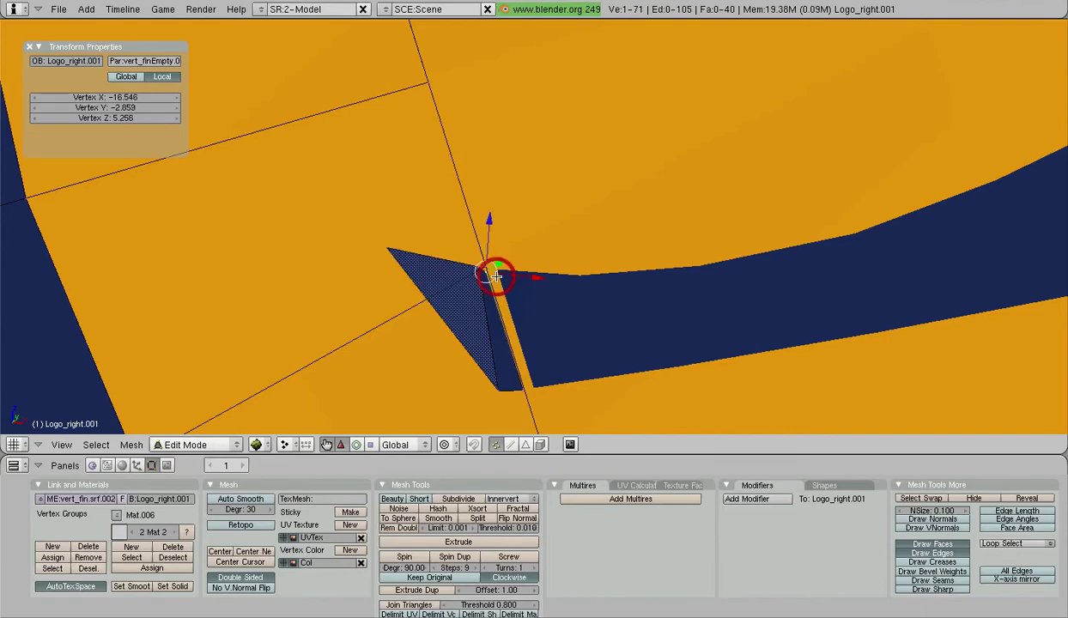
# - Move the smaller piece's upper tail-stripe split vertex to X -16.545, Z 5.260, and the lower one about 0.0006 units along X
pyautogui.press('KP_1')
pyautogui.scroll(5, 496, 276)
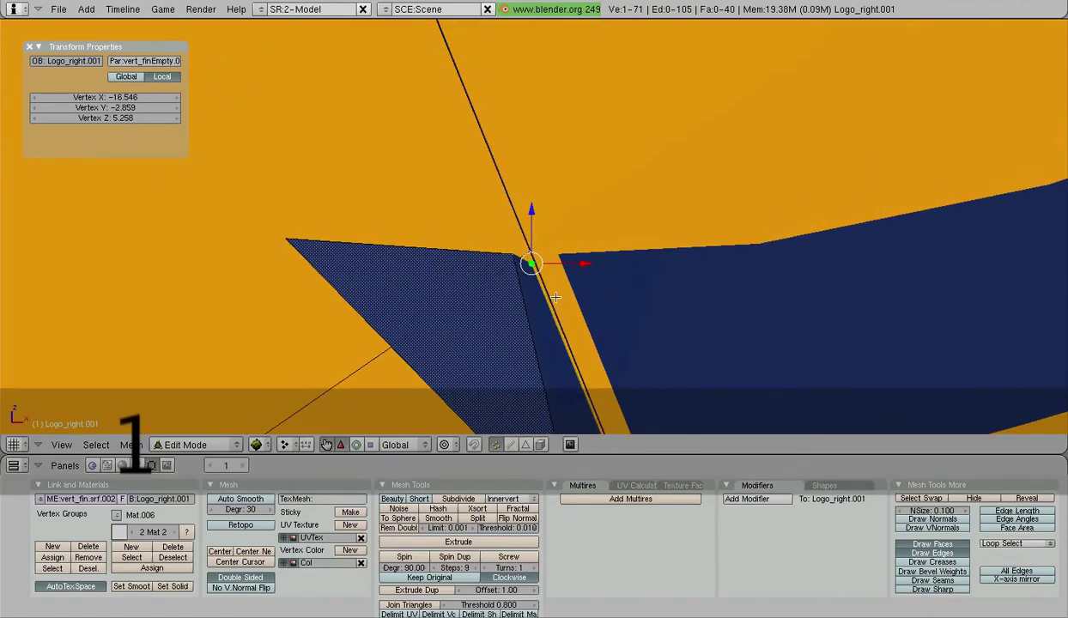
pyautogui.press('g')
pyautogui.click(556, 288)
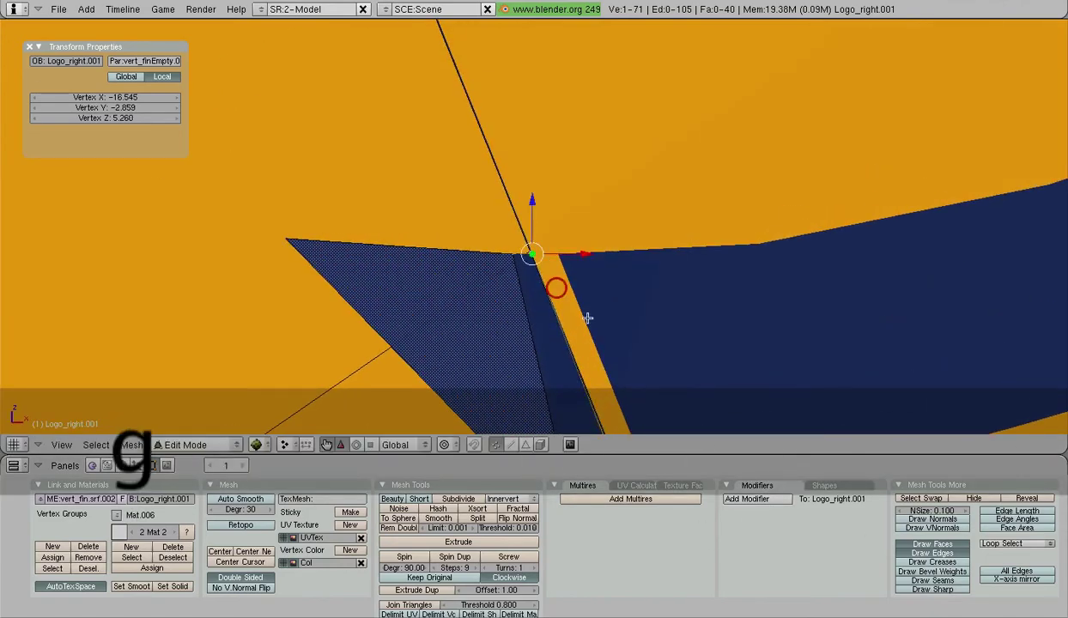
pyautogui.keyDown('shift'); pyautogui.moveTo(586, 317); pyautogui.dragTo(508, 53, button='middle'); pyautogui.keyUp('shift')
pyautogui.rightClick(566, 261)
pyautogui.press('g')
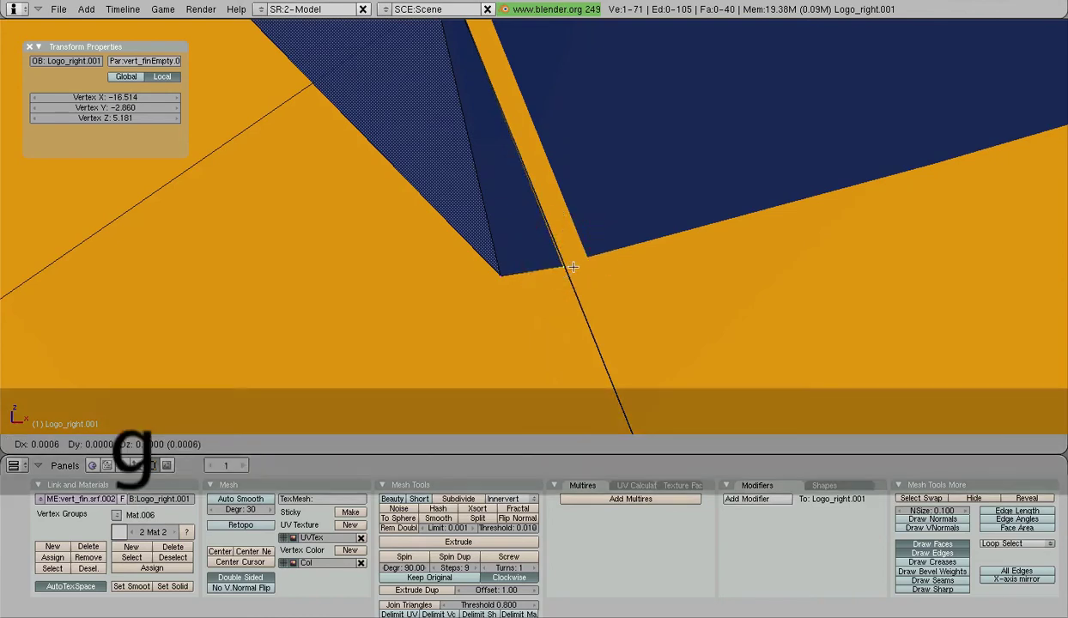
pyautogui.click(575, 267)
# - On the larger logo piece, move the tail stripe's two split-edge vertices to median X -16.529, Z 5.221, closing the gap
pyautogui.press('Tab')
pyautogui.press('Tab')
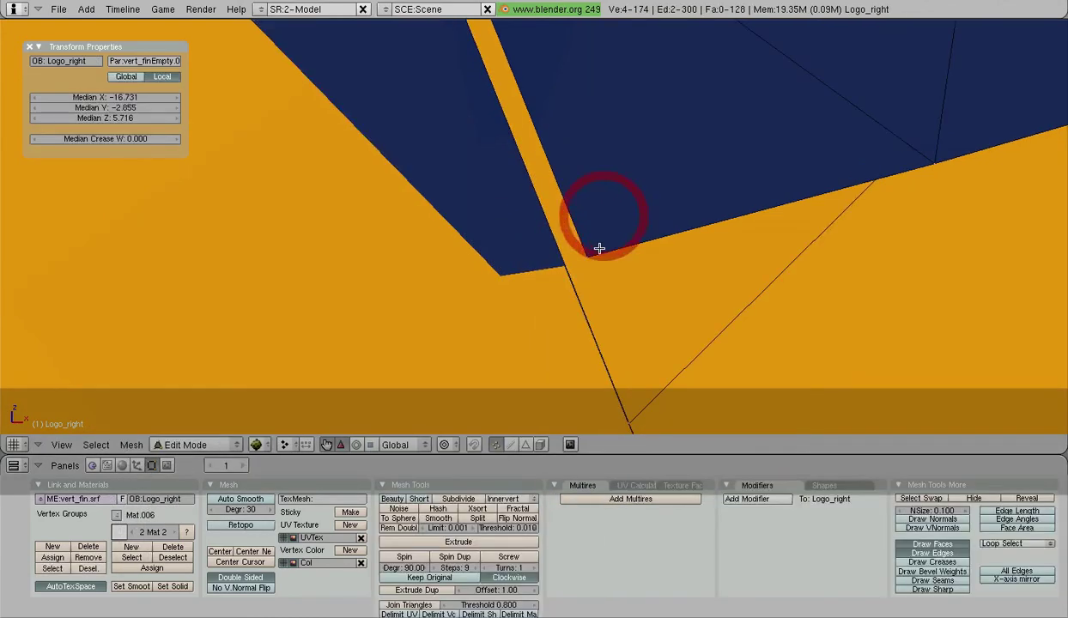
pyautogui.rightClick(584, 253)
pyautogui.moveTo(584, 252); pyautogui.dragTo(583, 165, button='middle')
pyautogui.keyDown('shift'); pyautogui.rightClick(580, 172); pyautogui.keyUp('shift')
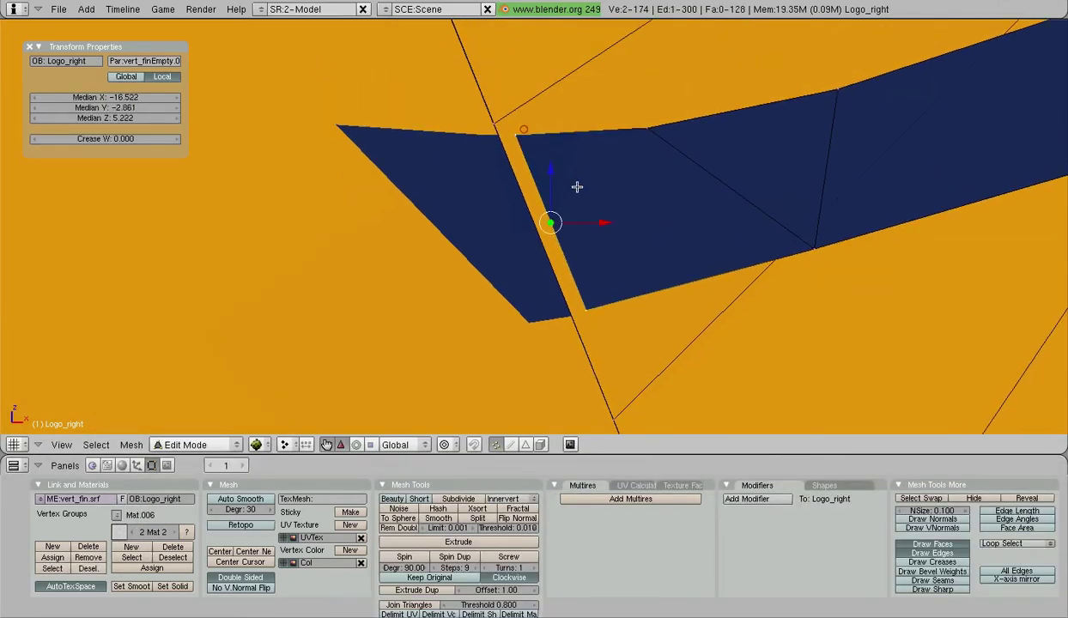
pyautogui.scroll(1, 659, 272)
pyautogui.press('g')
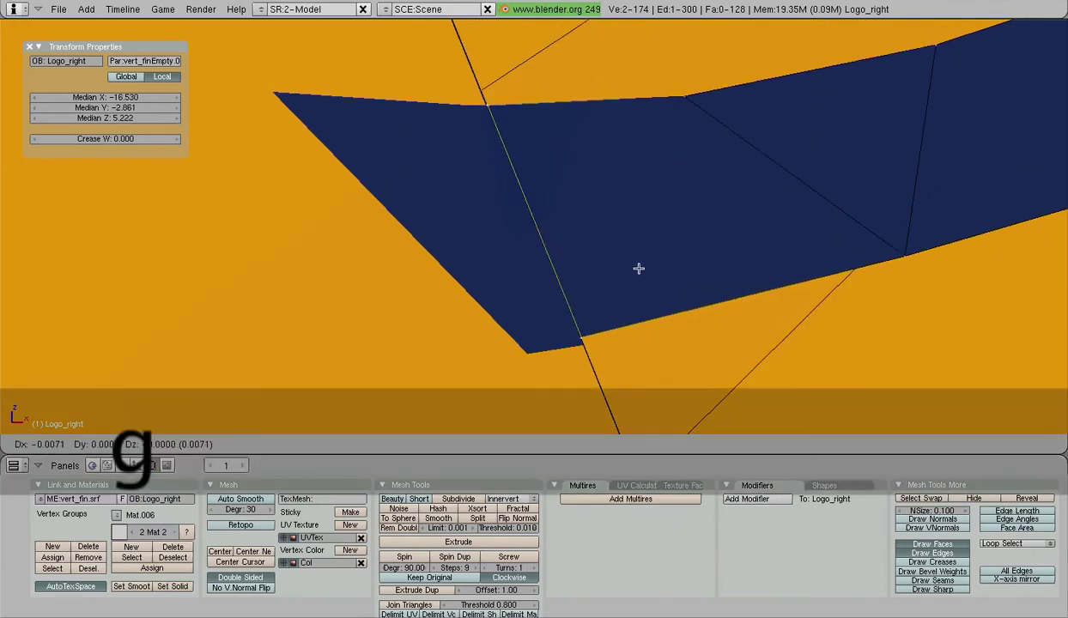
pyautogui.click(639, 270)
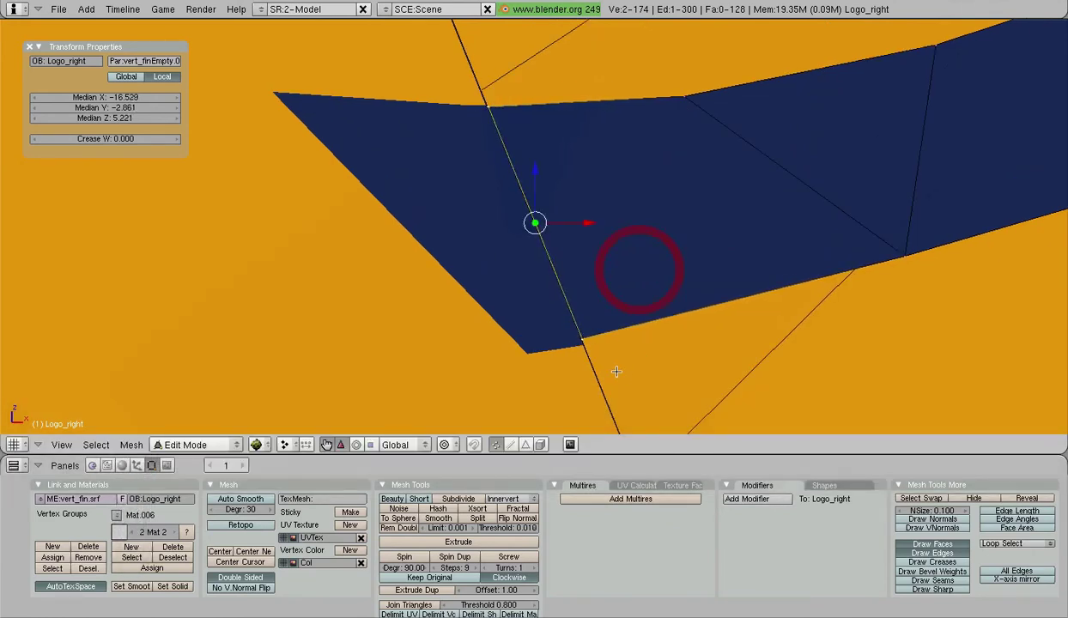
# - Leave mesh editing, deselect everything and view the whole logo on the fin at an angle
pyautogui.rightClick(585, 341)
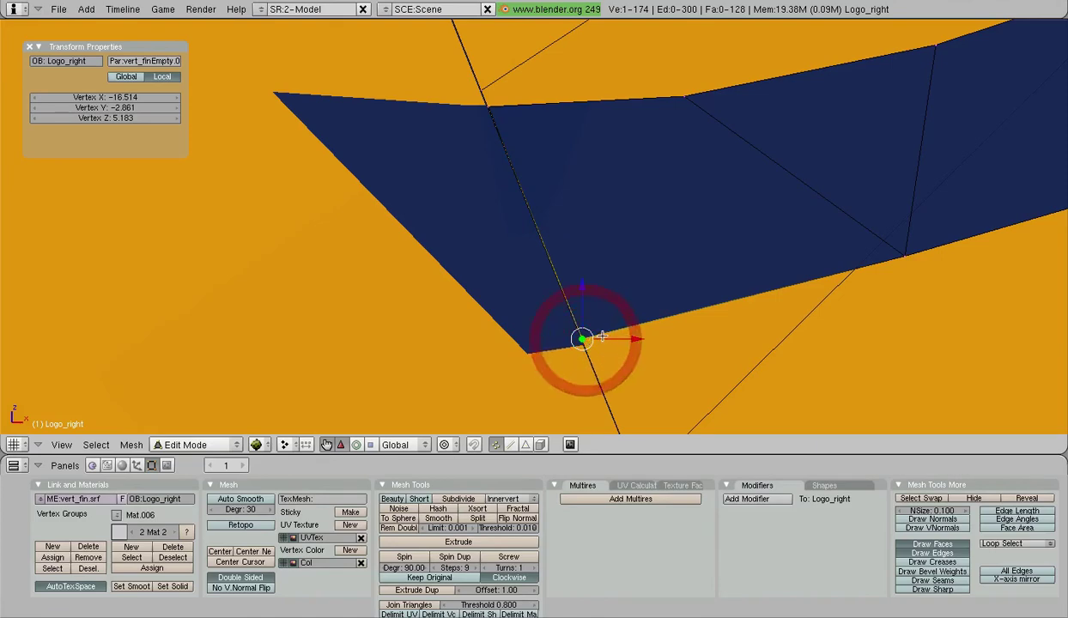
pyautogui.scroll(-8, 607, 333)
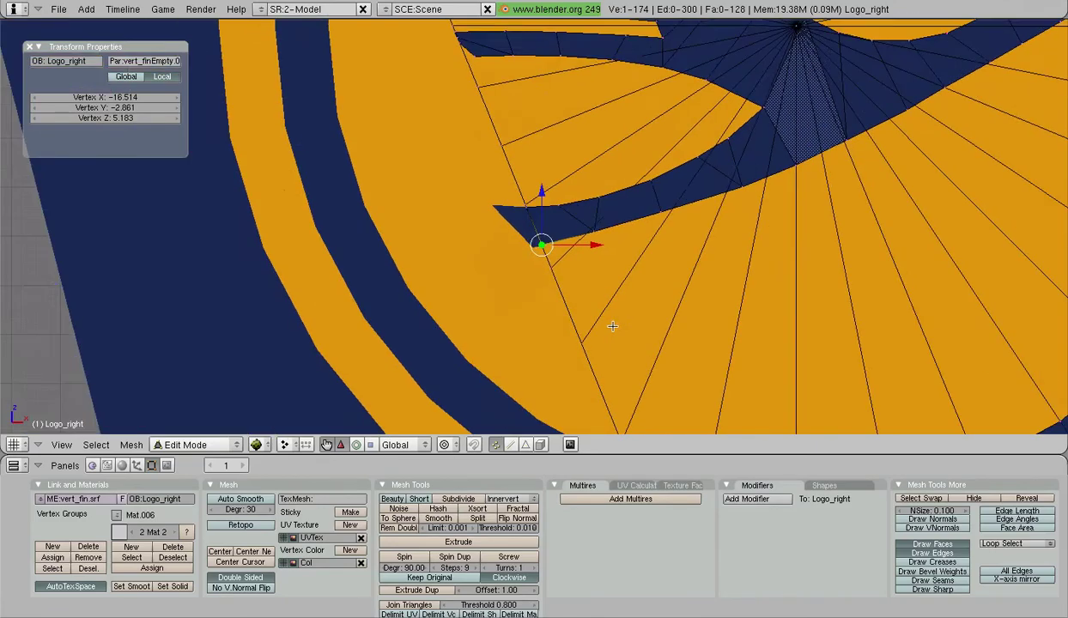
pyautogui.press('Tab')
pyautogui.scroll(-5, 614, 326)
pyautogui.press('a')
pyautogui.moveTo(593, 286); pyautogui.dragTo(512, 250, button='middle')
pyautogui.scroll(2, 508, 178)
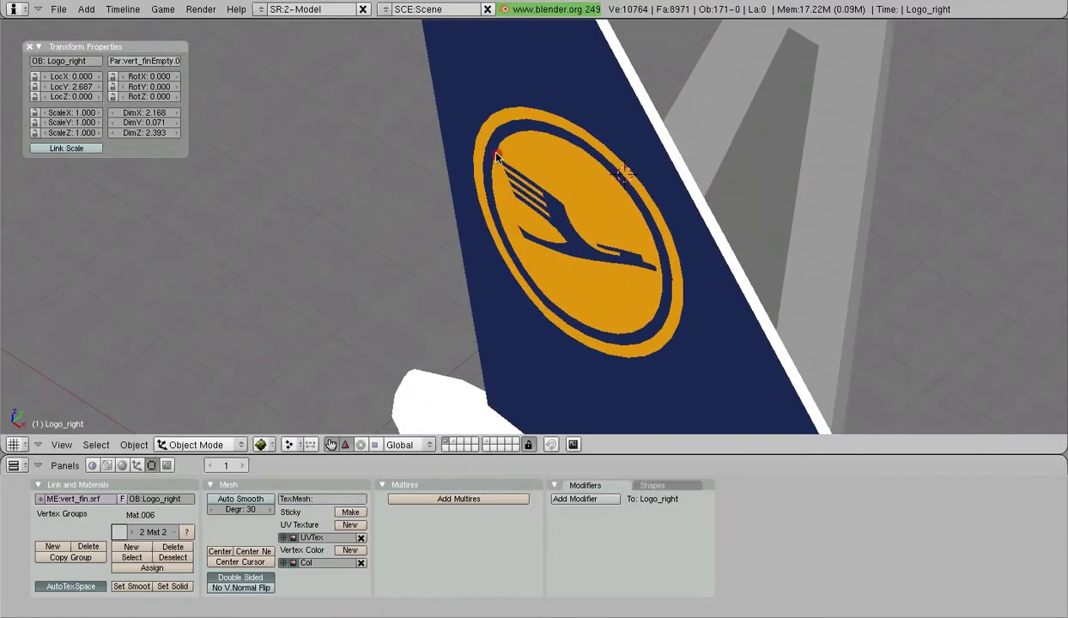
# - Select the smaller logo piece, add the rudder to the selection as the active object, and join them
pyautogui.rightClick(496, 157)
pyautogui.moveTo(411, 329); pyautogui.dragTo(661, 331, button='middle')
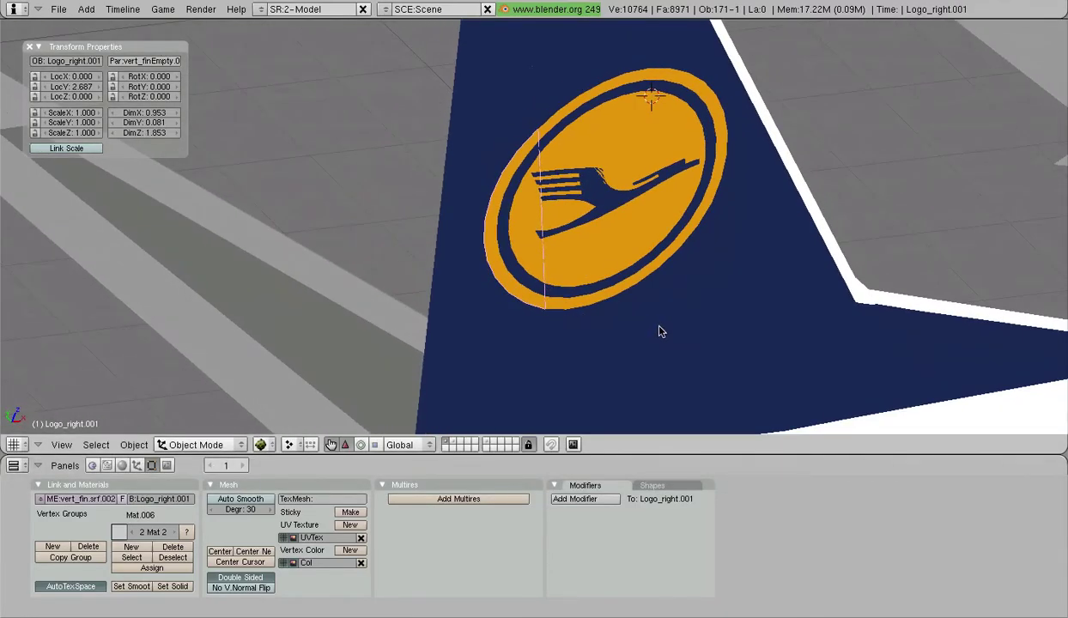
pyautogui.rightClick(494, 344)
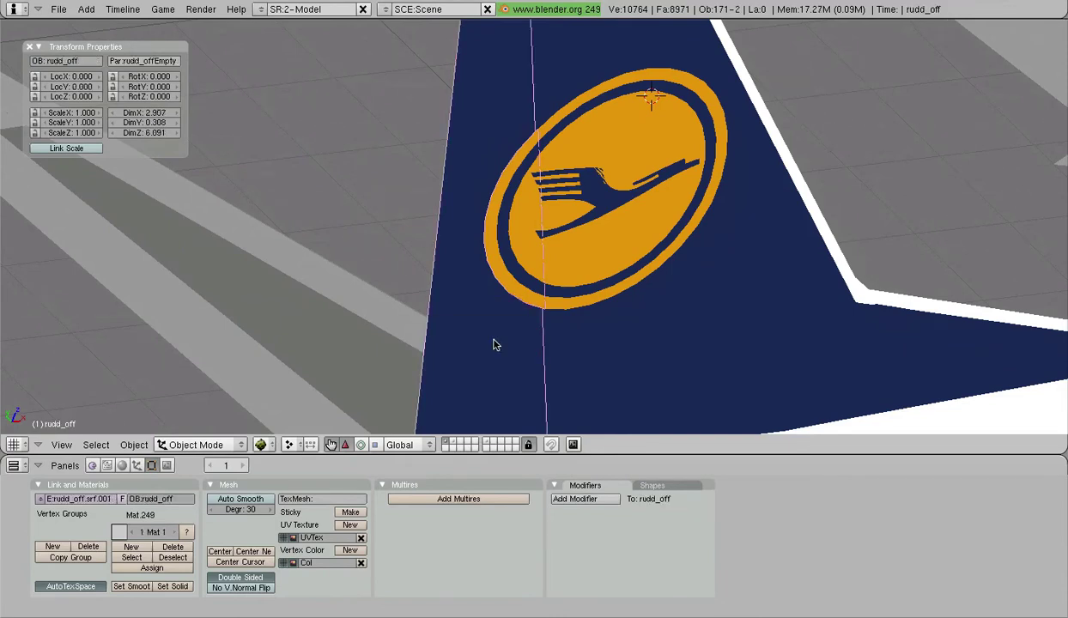
# - Select the larger logo piece, add the vertical fin to the selection as the active object, and join them
pyautogui.rightClick(593, 226)
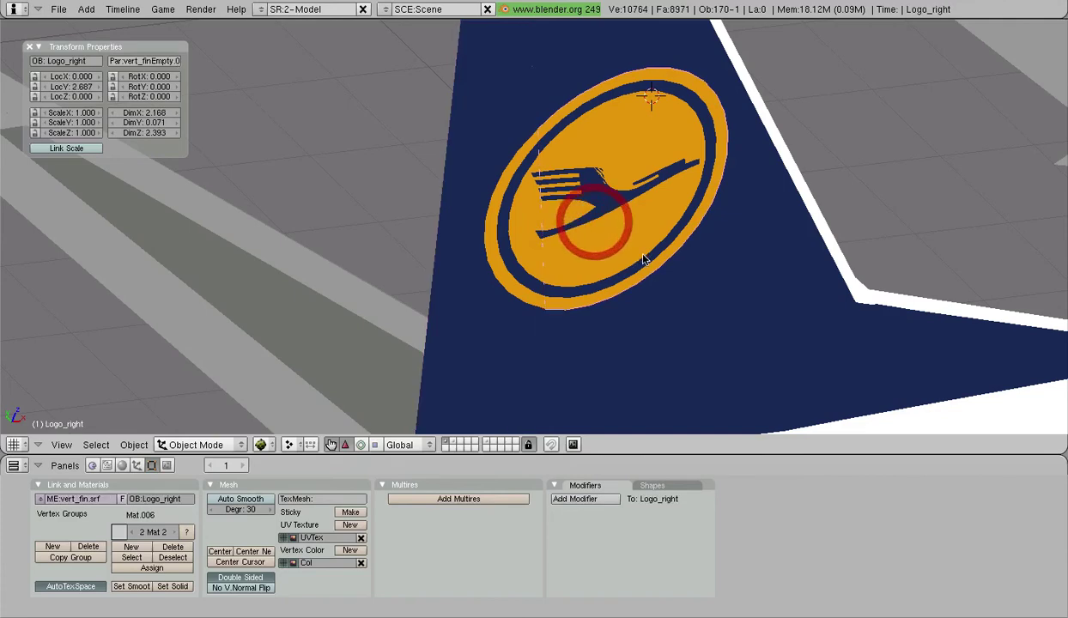
pyautogui.scroll(-3, 593, 226)
pyautogui.moveTo(593, 225); pyautogui.dragTo(348, 231, button='middle')
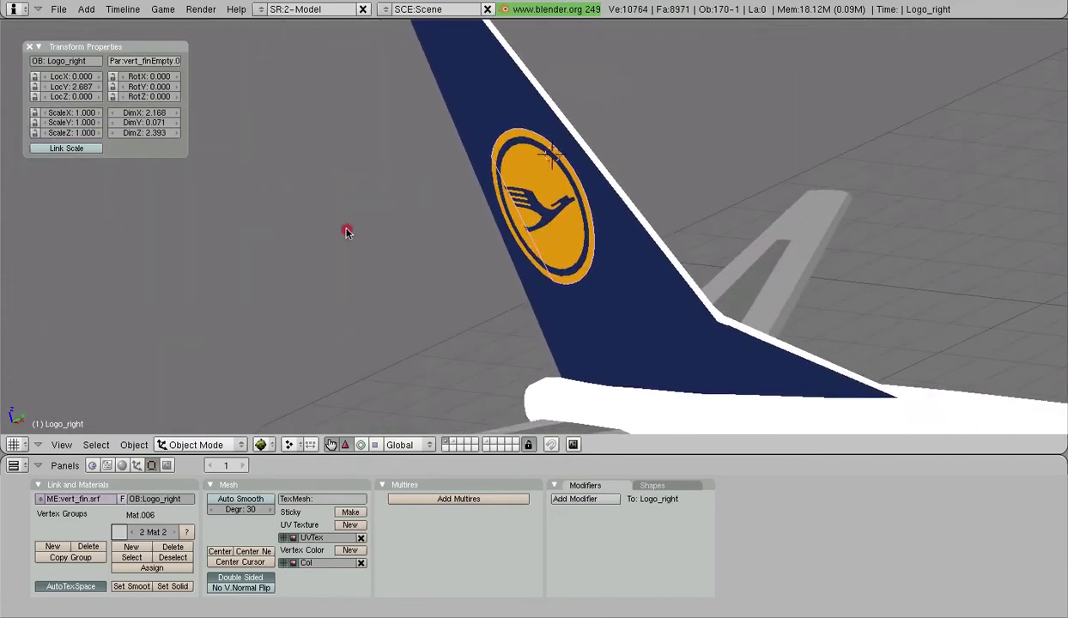
pyautogui.rightClick(655, 243)
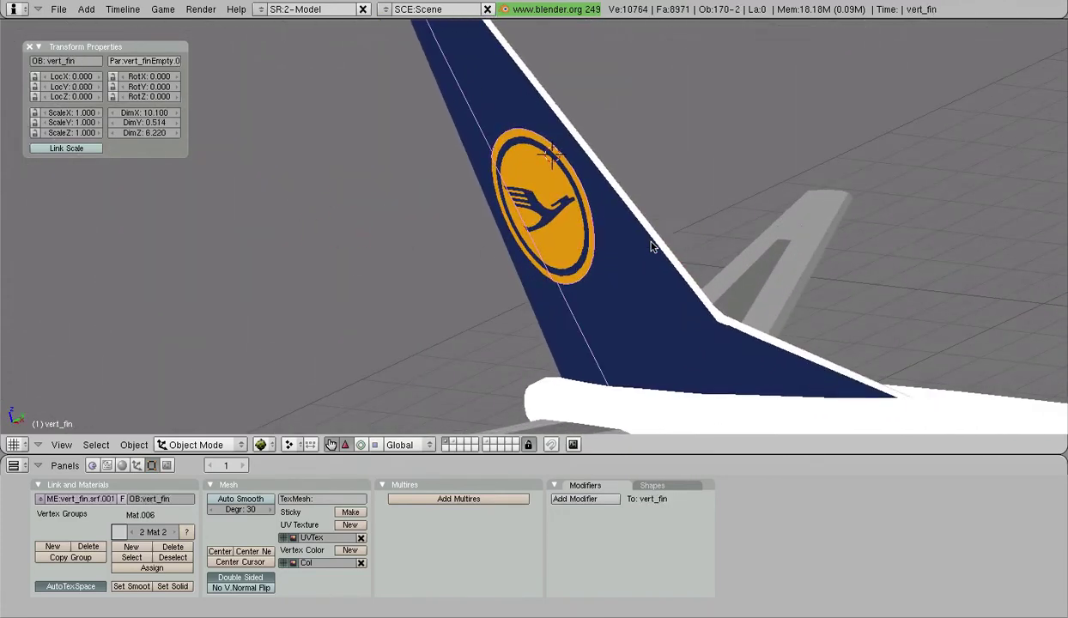
pyautogui.scroll(2, 568, 226)
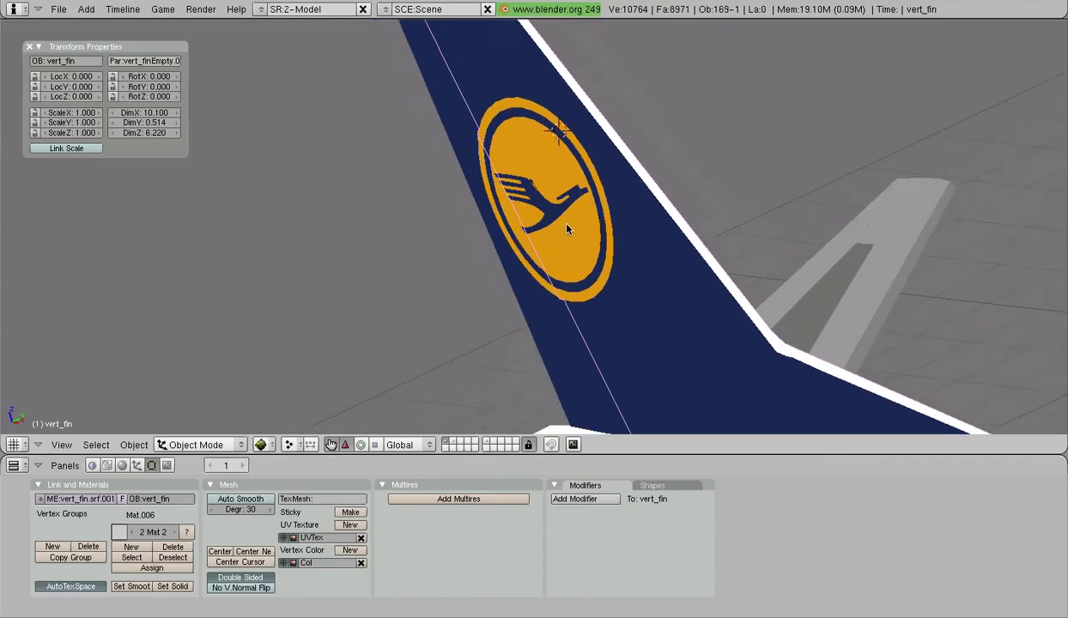
# - Deselect everything and step the animation forward as far as frame 61, checking how the joined logo piece follows the rudder
pyautogui.scroll(-4, 567, 229)
pyautogui.moveTo(567, 229); pyautogui.dragTo(835, 238, button='middle')
pyautogui.scroll(-2, 522, 301)
pyautogui.moveTo(523, 301); pyautogui.dragTo(497, 197, button='middle')
pyautogui.press('a')
pyautogui.scroll(3, 552, 263)
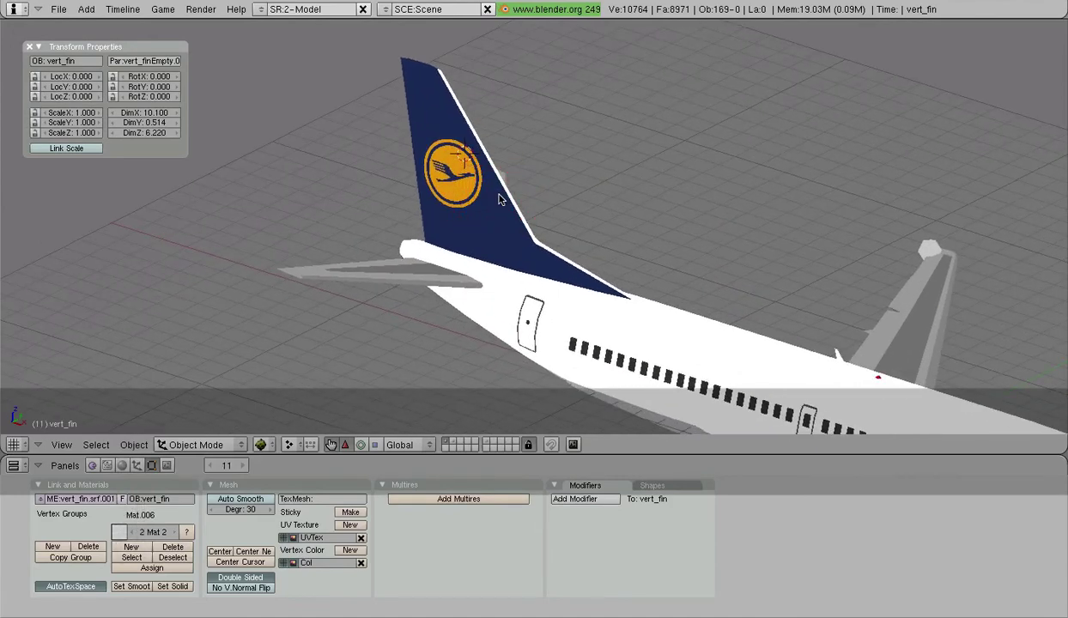
pyautogui.press('Up')
pyautogui.press('Up')
pyautogui.press('Up')
pyautogui.scroll(2, 423, 179)
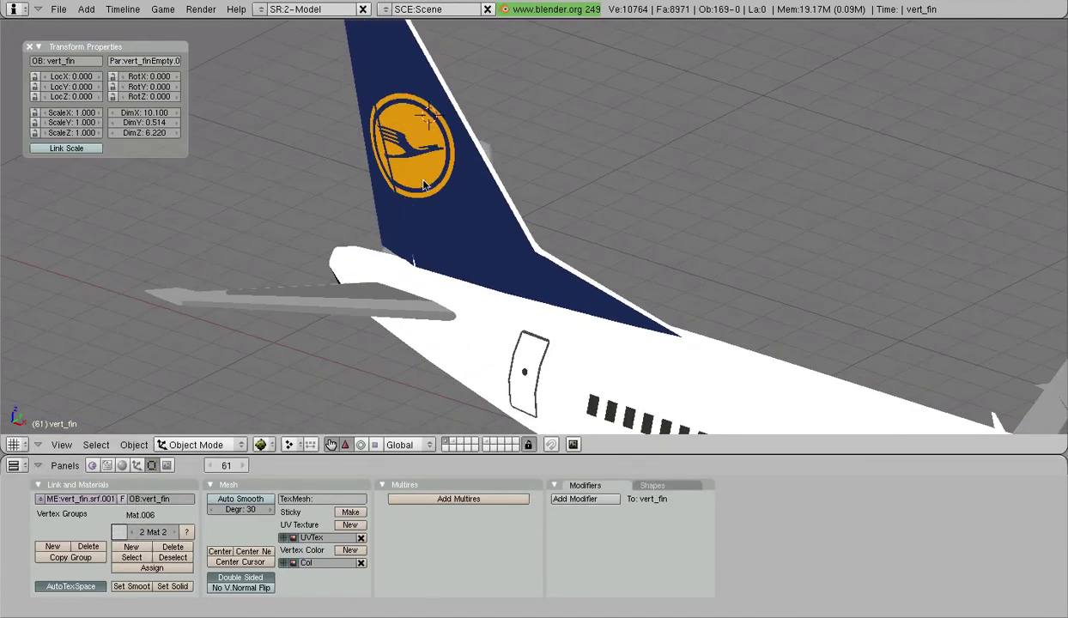
pyautogui.moveTo(423, 179); pyautogui.dragTo(587, 236, button='middle')
pyautogui.scroll(3, 456, 172)
pyautogui.press('Down')
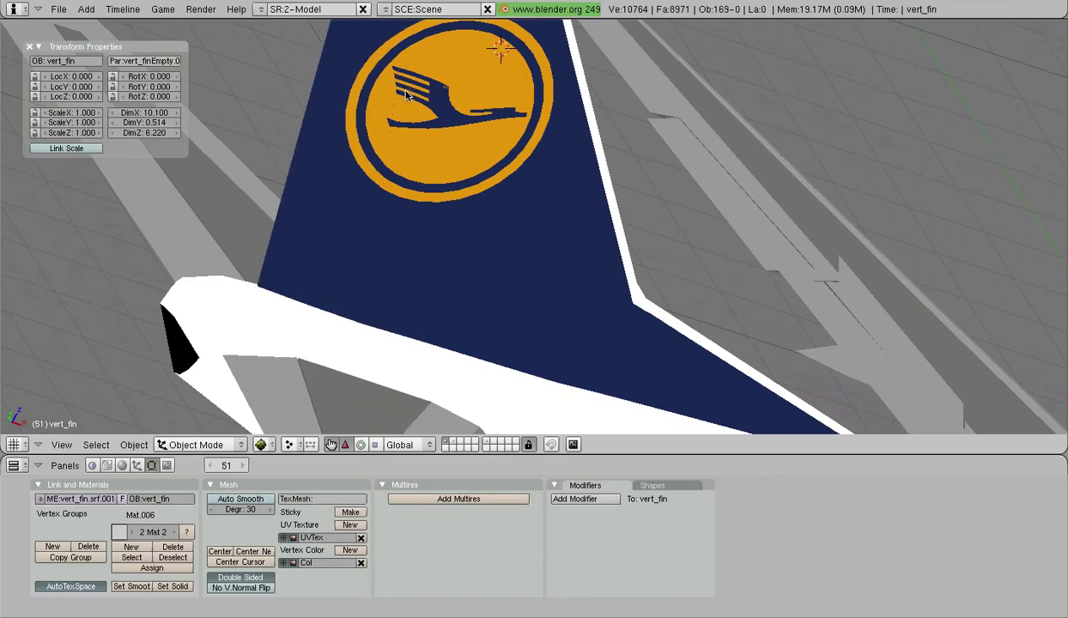
# - Examine the rudder's deflection from above and across the whole aircraft, then return the animation to frame 1
pyautogui.scroll(-3, 395, 86)
pyautogui.moveTo(397, 89); pyautogui.dragTo(443, 315, button='middle')
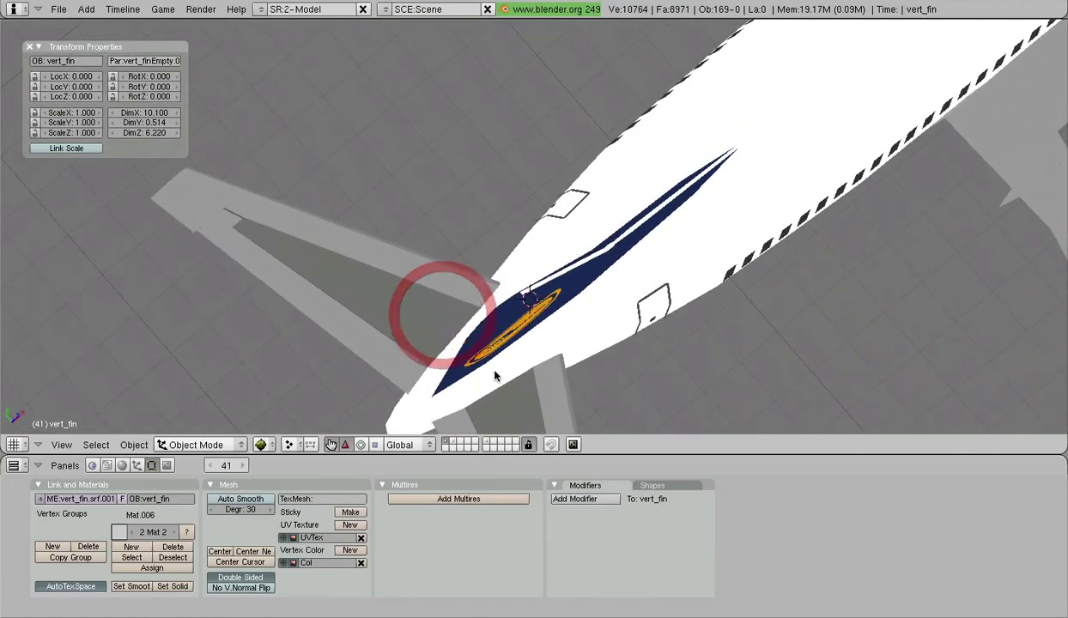
pyautogui.press('Up')
pyautogui.press('Up')
pyautogui.moveTo(504, 376); pyautogui.dragTo(618, 211, button='middle')
pyautogui.press('Down')
pyautogui.press('Down')
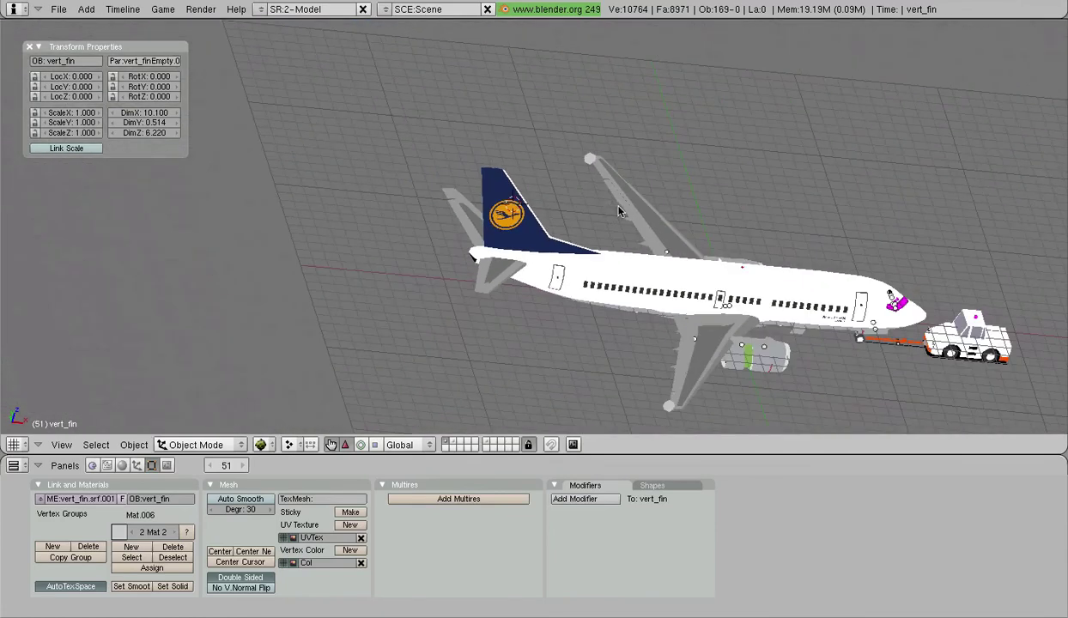
pyautogui.press('Down')
pyautogui.press('Down')
pyautogui.press('Down')
pyautogui.press('Down')
pyautogui.moveTo(809, 233); pyautogui.dragTo(799, 163, button='middle')
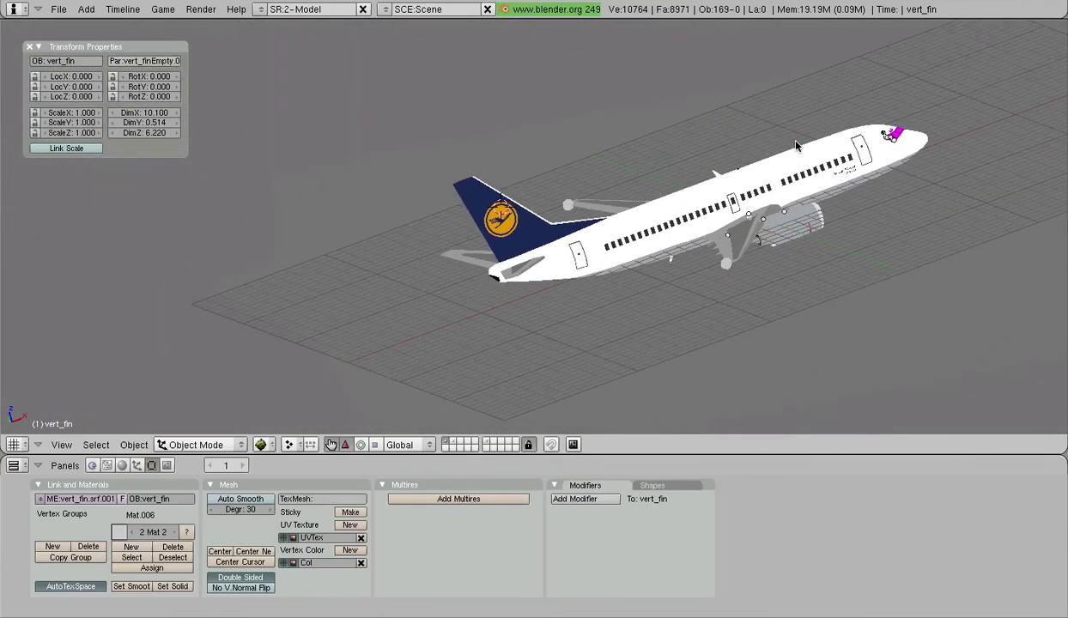
# - Inspect the logo on the tail in front view and from oblique angles, ending in front view
pyautogui.press('KP_1')
pyautogui.scroll(6, 772, 150)
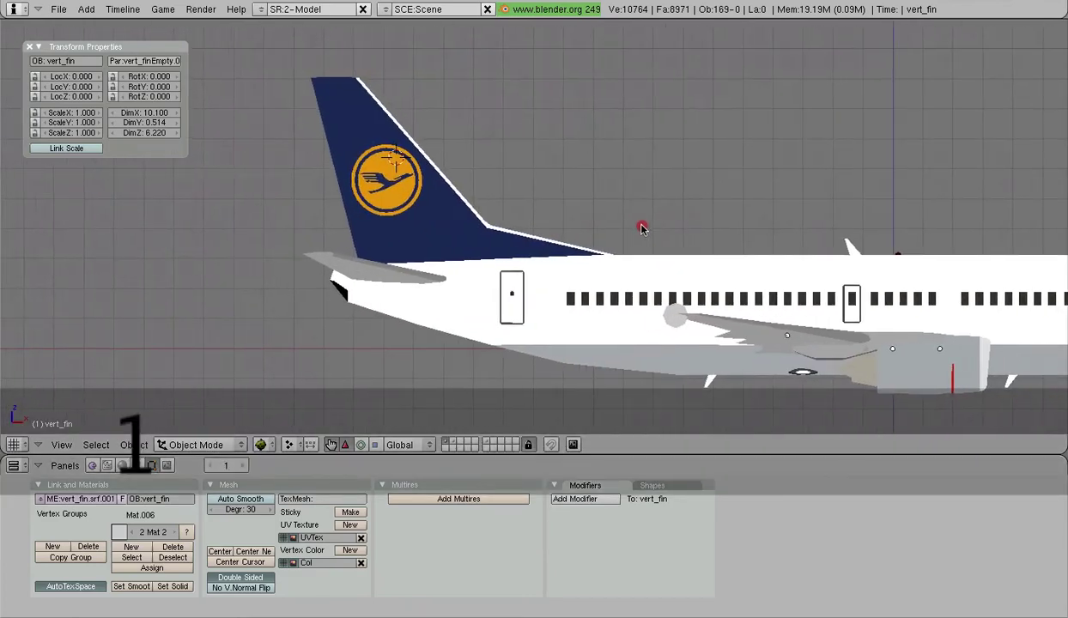
pyautogui.keyDown('shift'); pyautogui.moveTo(354, 185); pyautogui.dragTo(408, 211, button='middle'); pyautogui.keyUp('shift')
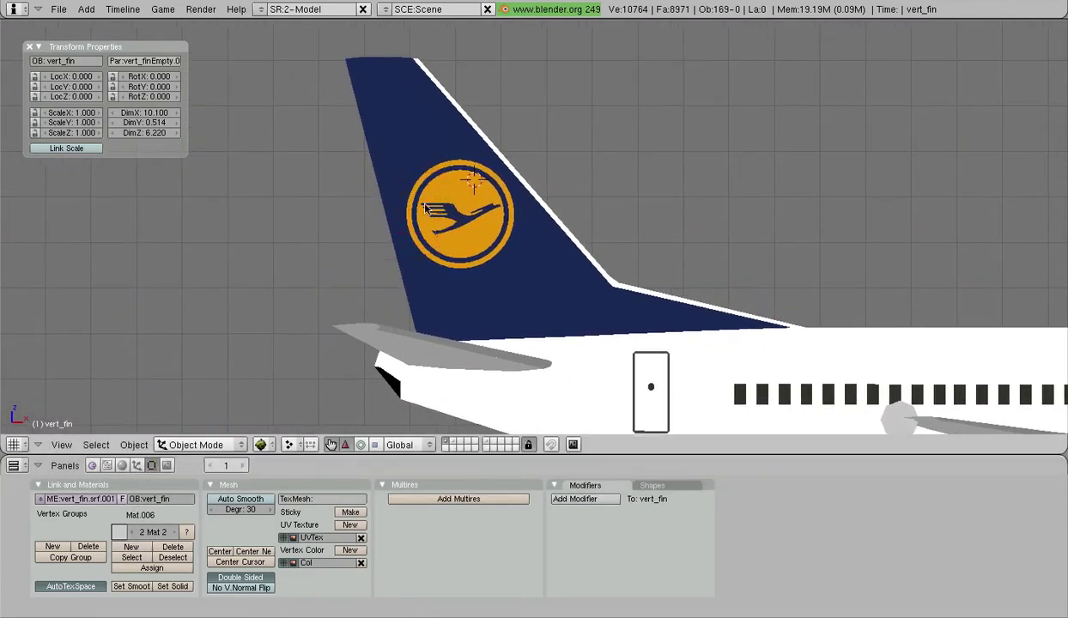
pyautogui.scroll(-3, 615, 205)
pyautogui.moveTo(614, 205)
pyautogui.mouseDown(button='middle')
pyautogui.moveTo(668, 191)
pyautogui.moveTo(605, 166)
pyautogui.moveTo(596, 194)
pyautogui.moveTo(372, 217)
pyautogui.moveTo(471, 293)
pyautogui.moveTo(555, 403)
pyautogui.moveTo(550, 378)
pyautogui.mouseUp(button='middle')
pyautogui.scroll(5, 550, 371)
pyautogui.moveTo(469, 286); pyautogui.dragTo(404, 270, button='middle')
pyautogui.scroll(-4, 328, 93)
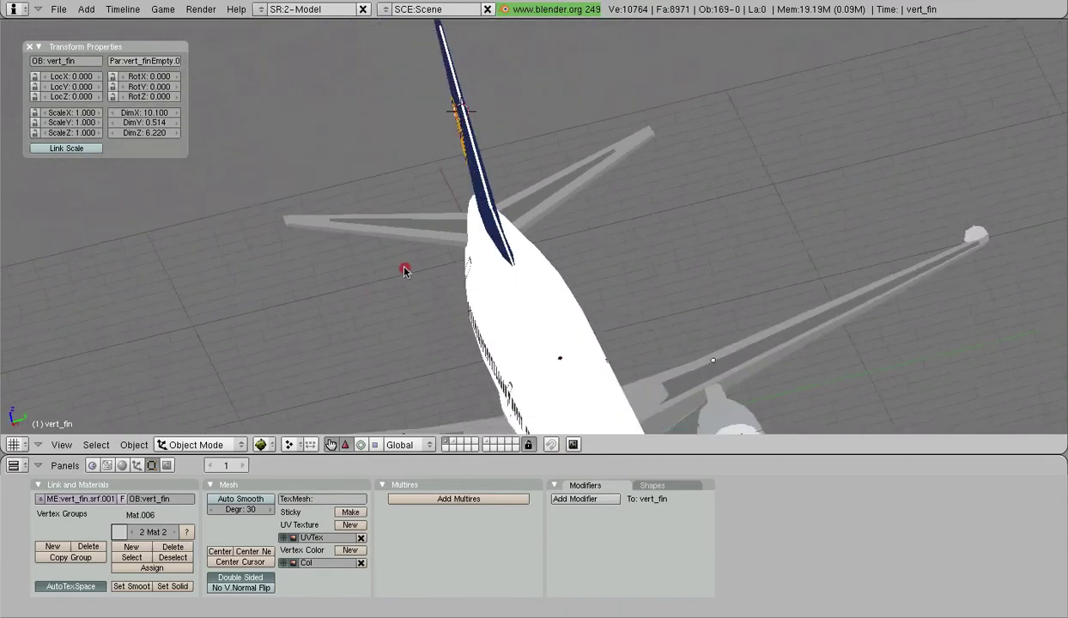
pyautogui.press('KP_1')
pyautogui.scroll(1, 573, 225)
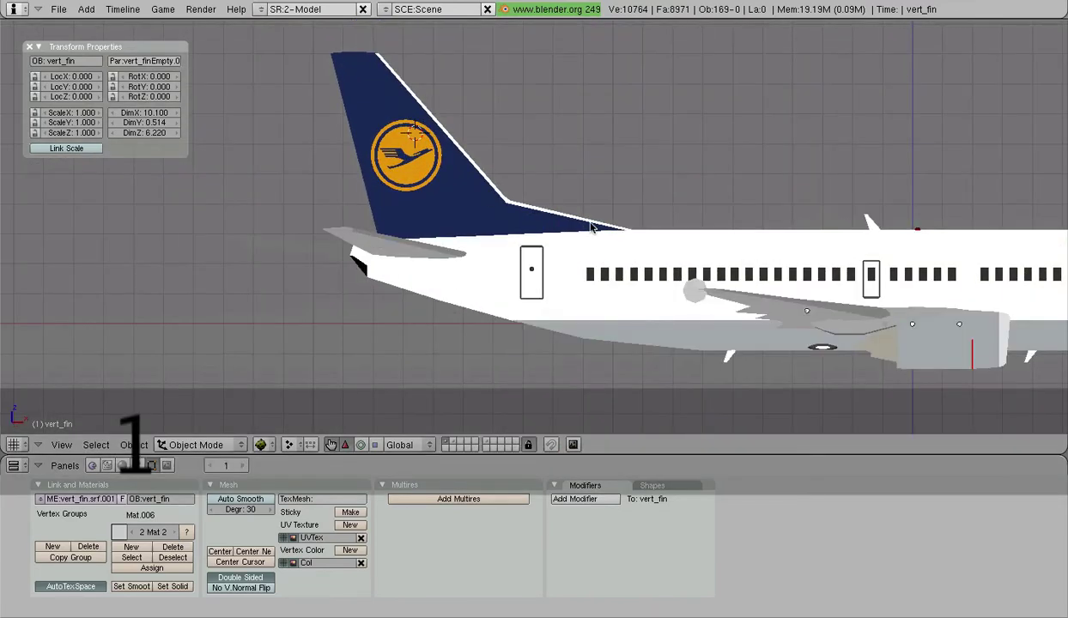
# - Close the transform properties and centre the entire aircraft in the front view with nothing selected
pyautogui.scroll(-4, 591, 228)
pyautogui.keyDown('shift'); pyautogui.moveTo(645, 242); pyautogui.dragTo(521, 255, button='middle'); pyautogui.keyUp('shift')
pyautogui.press('a')
pyautogui.press('a')
pyautogui.scroll(4, 571, 241)
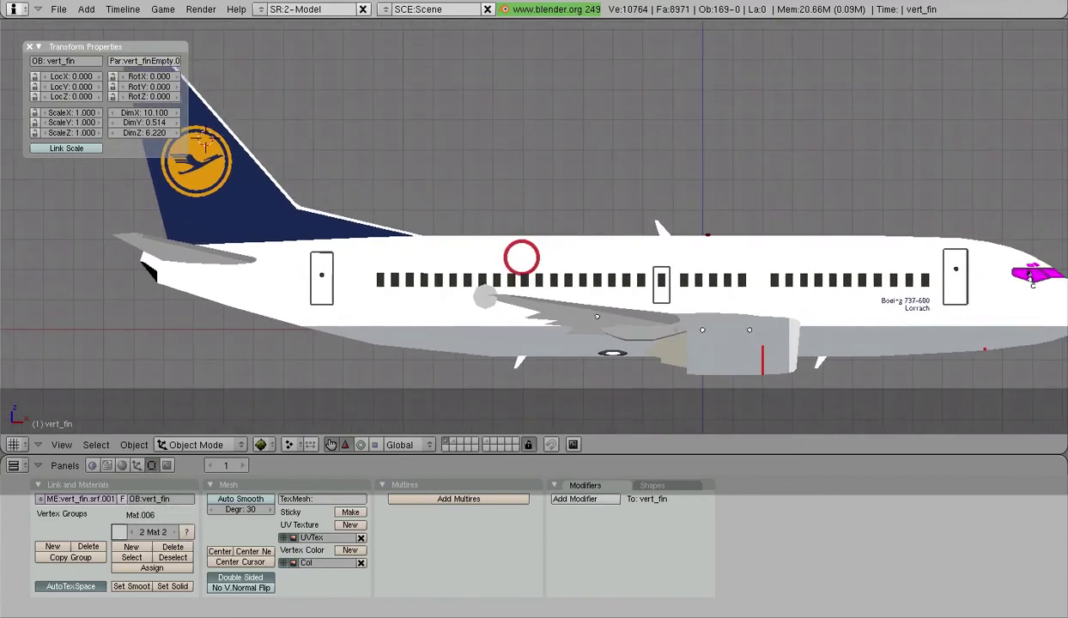
pyautogui.click(28, 47)
pyautogui.keyDown('shift'); pyautogui.moveTo(476, 173); pyautogui.dragTo(439, 167, button='middle'); pyautogui.keyUp('shift')
pyautogui.scroll(-3, 441, 167)
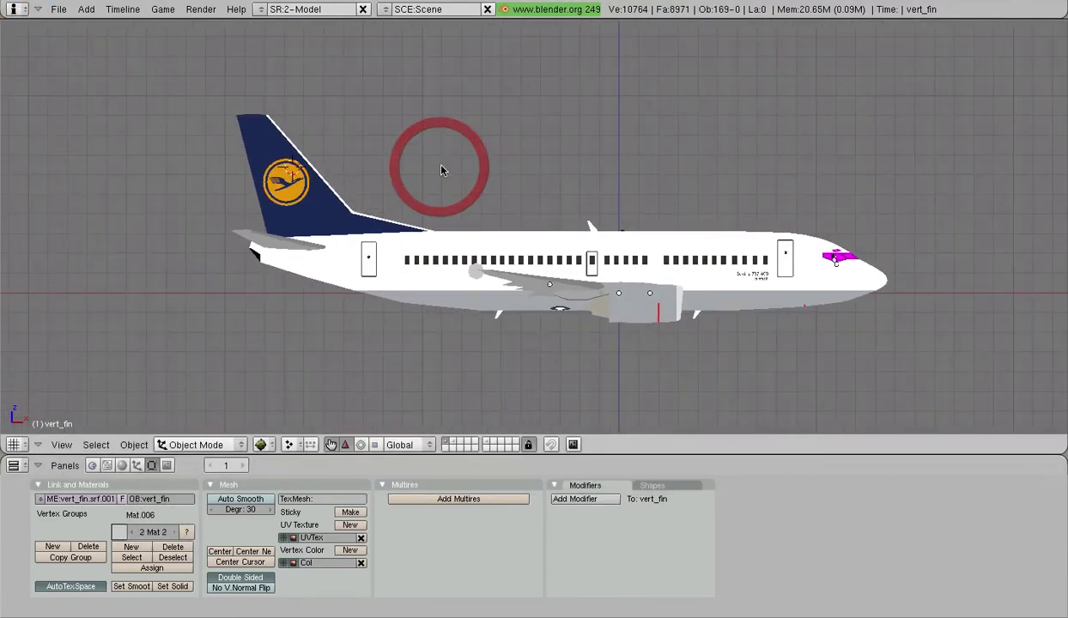
pyautogui.keyDown('shift'); pyautogui.moveTo(348, 175); pyautogui.dragTo(291, 175, button='middle'); pyautogui.keyUp('shift')
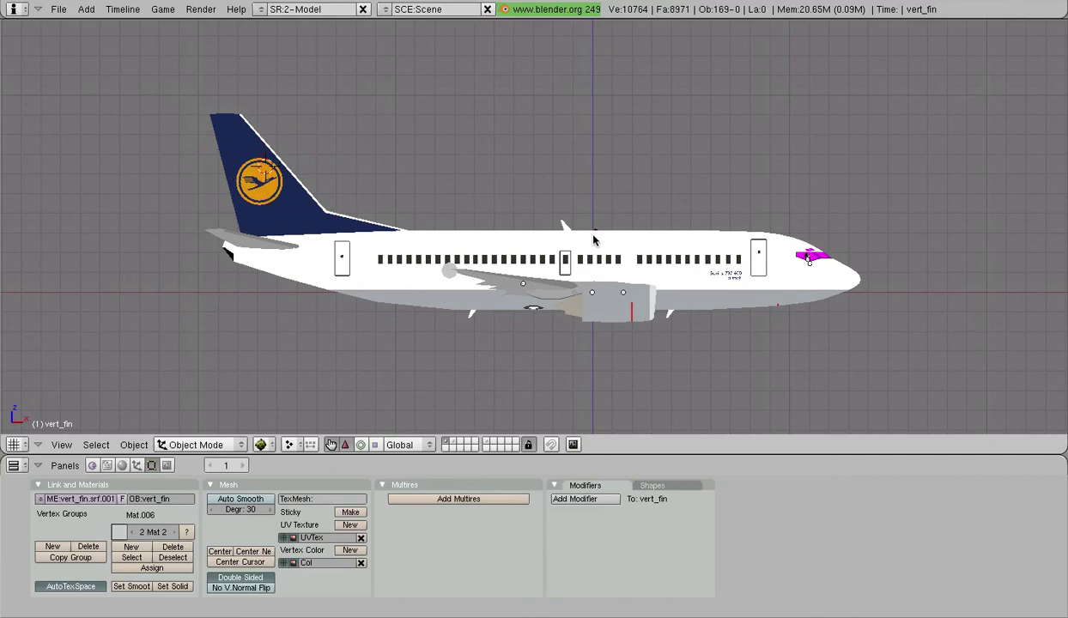
pyautogui.keyDown('shift'); pyautogui.moveTo(588, 238); pyautogui.dragTo(592, 229, button='middle'); pyautogui.keyUp('shift')
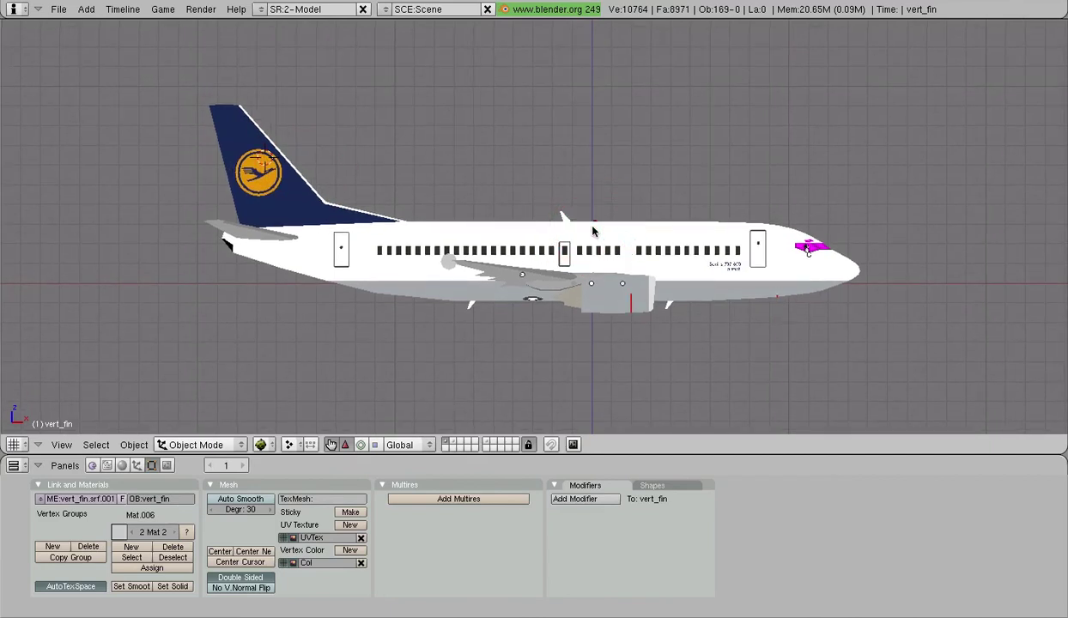